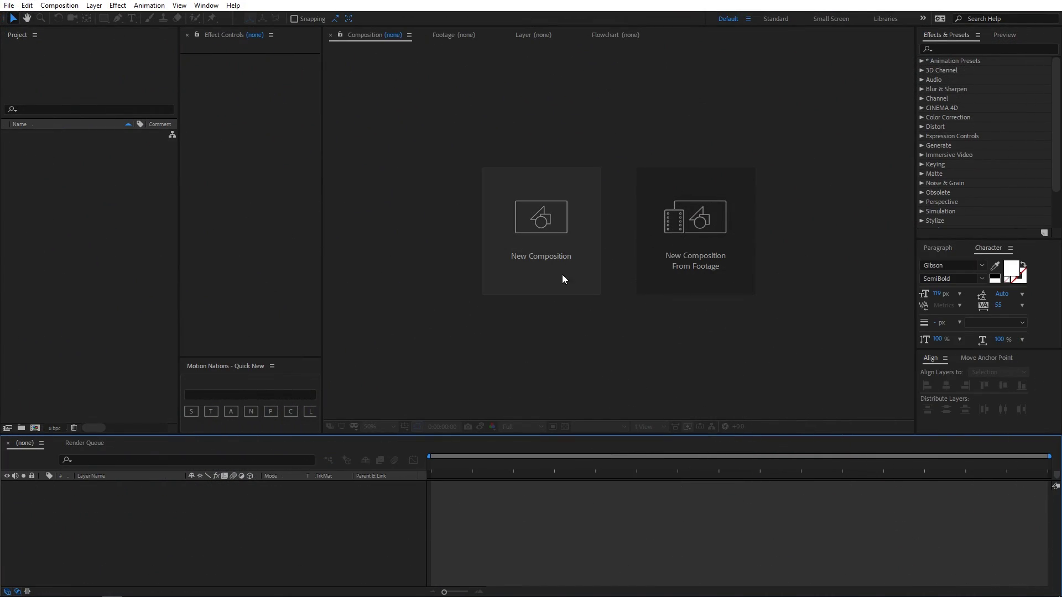
- Create a composition named Main at 1920 x 1080 px, 30 fps, with a 10-second duration
click(546, 260)
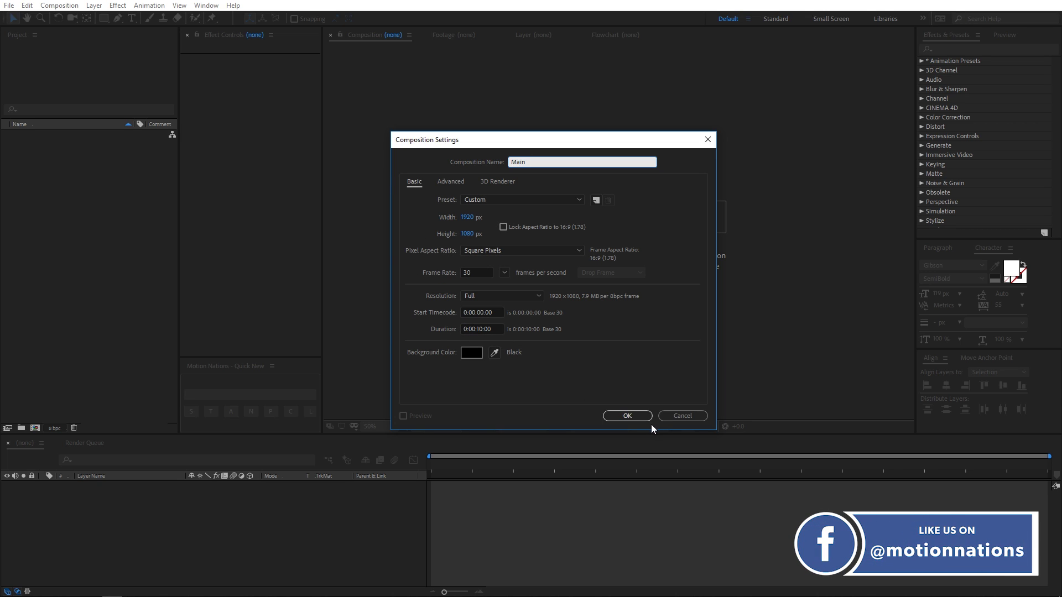
click(628, 415)
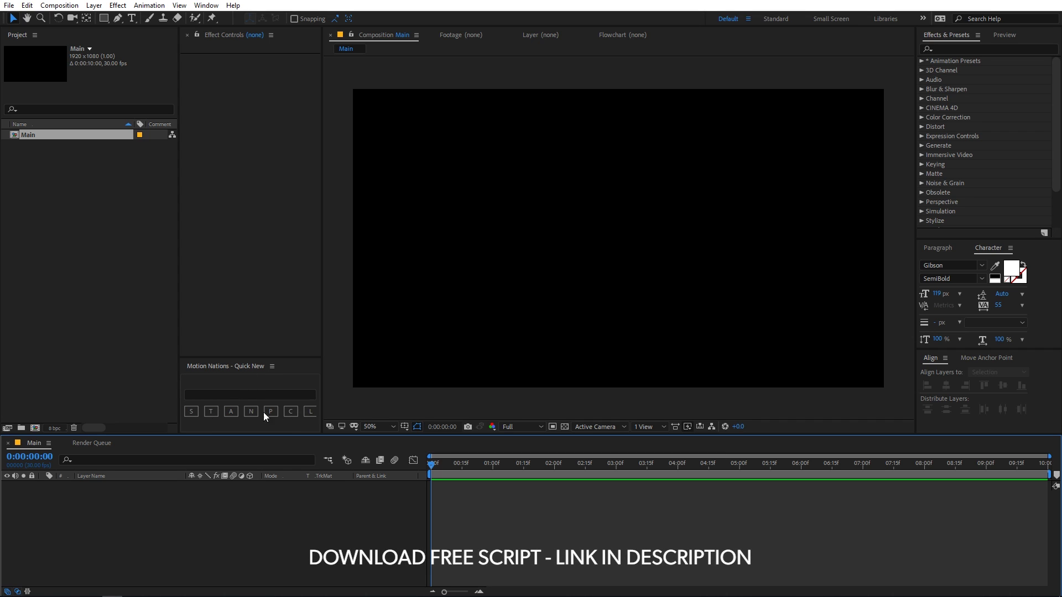
click(94, 5)
mouse_move(237, 21)
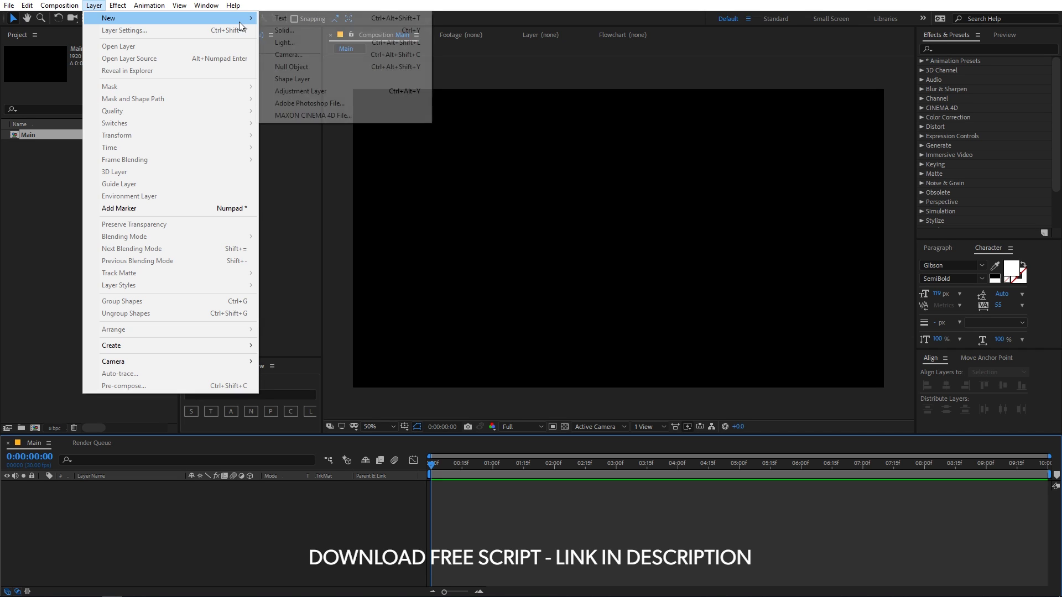
click(315, 412)
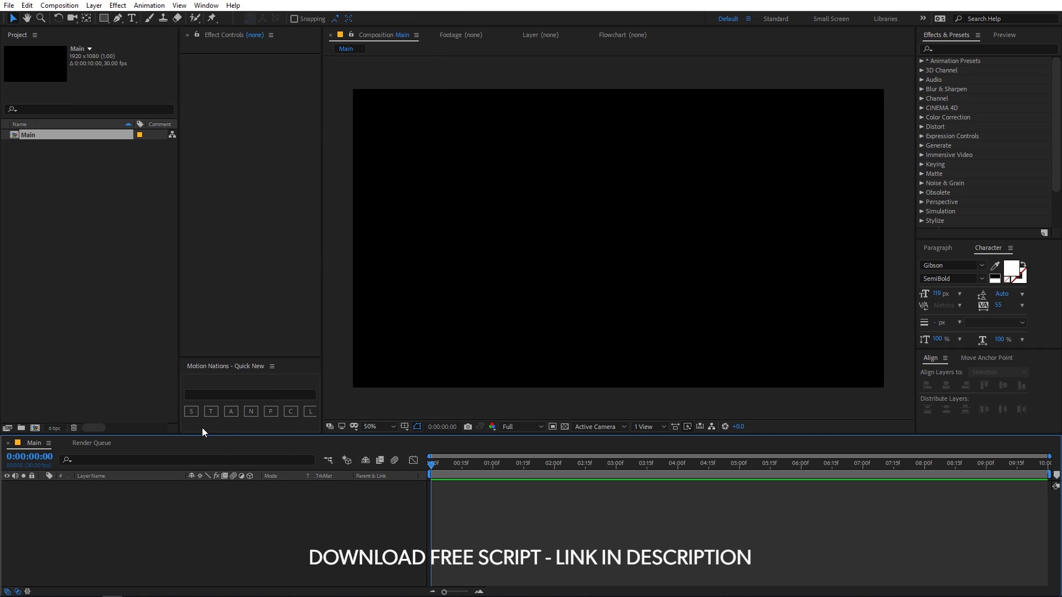
- Add a full-frame solid layer with its Fill colour set to F8F8F8, and hide the layer
click(191, 411)
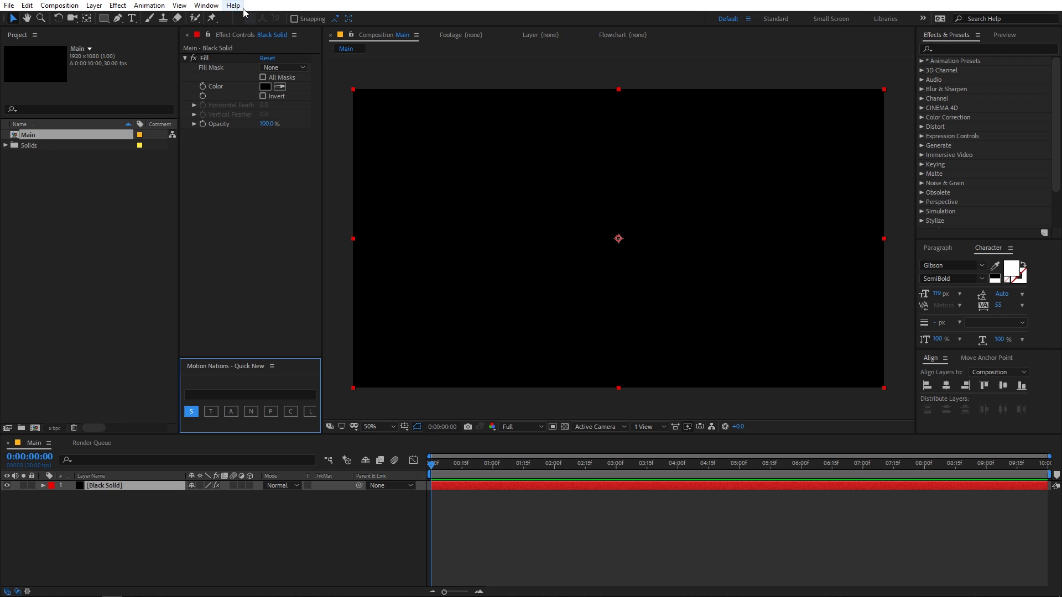
click(264, 86)
drag(132, 271, 80, 224)
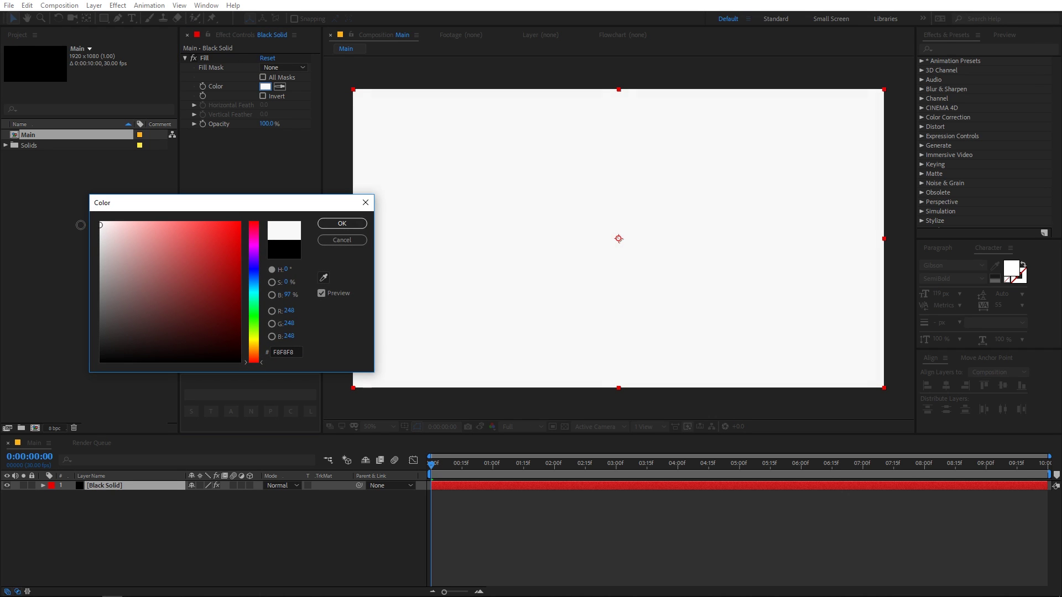
click(320, 224)
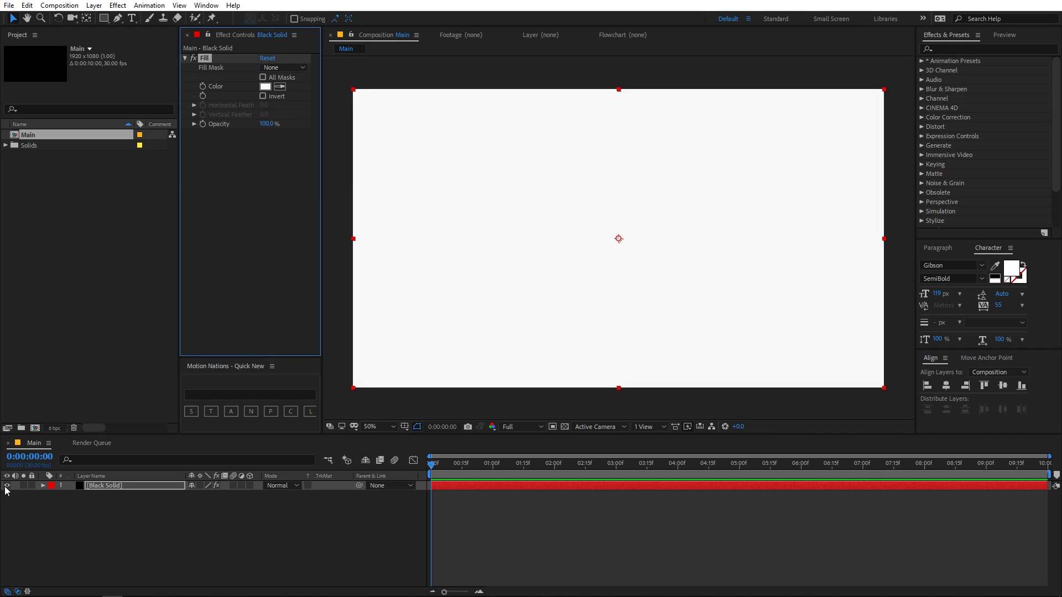
click(7, 491)
click(7, 485)
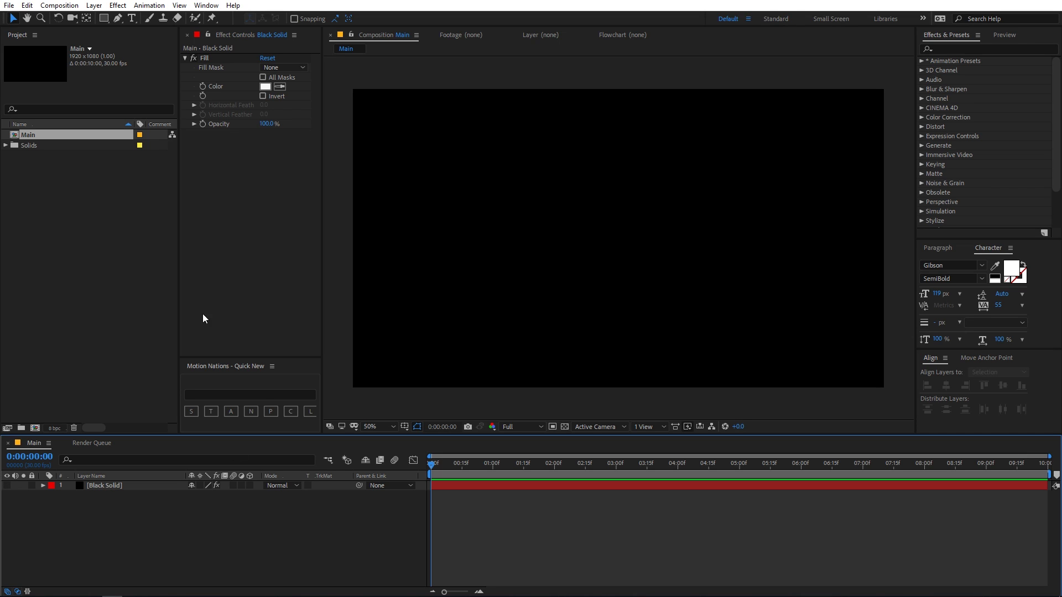
- Activate the Pen tool and display the grid over the composition
click(118, 19)
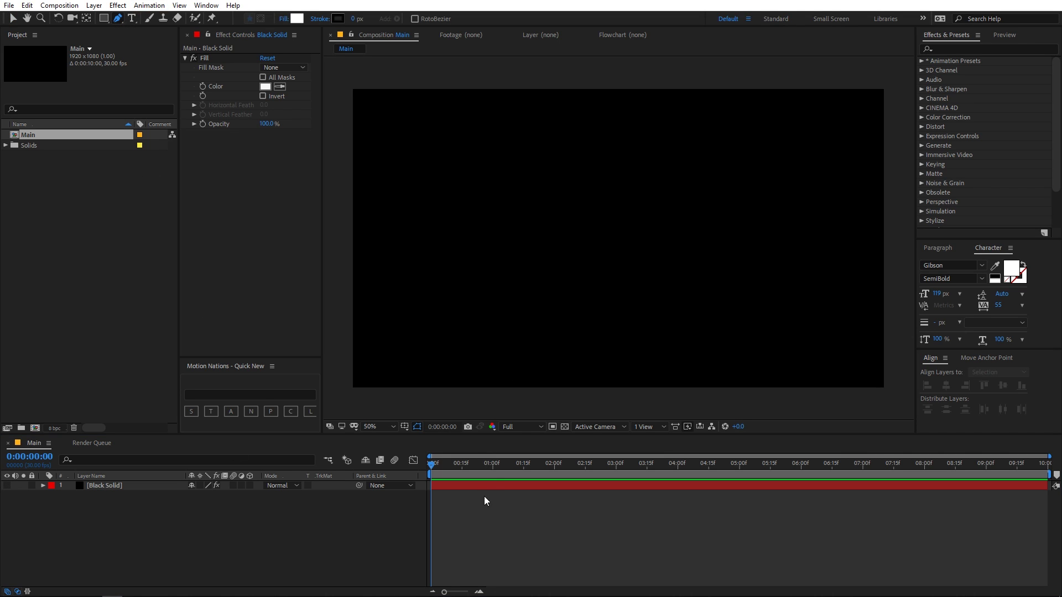
click(402, 427)
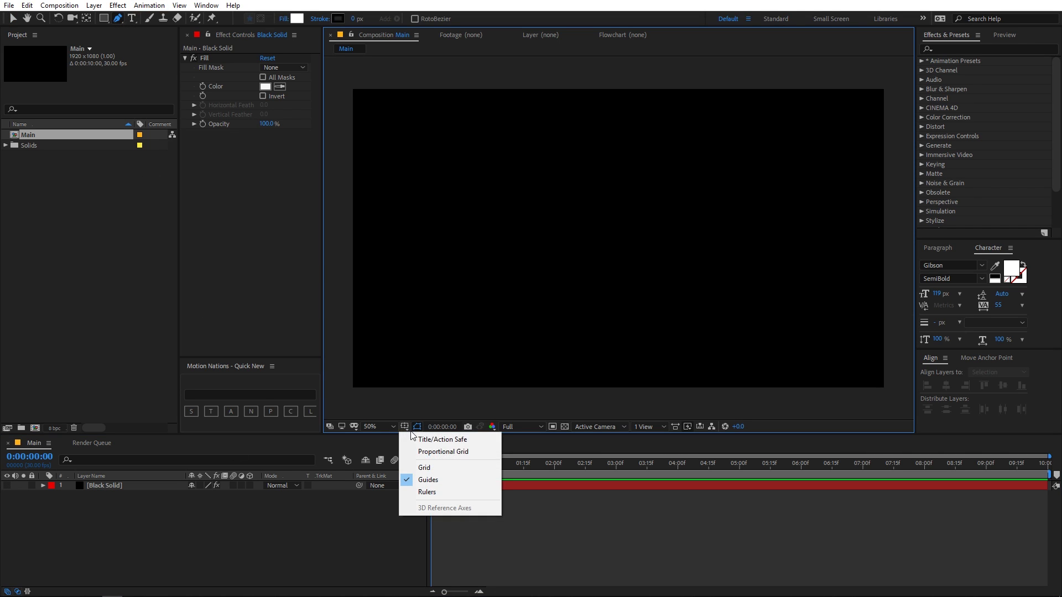
click(437, 462)
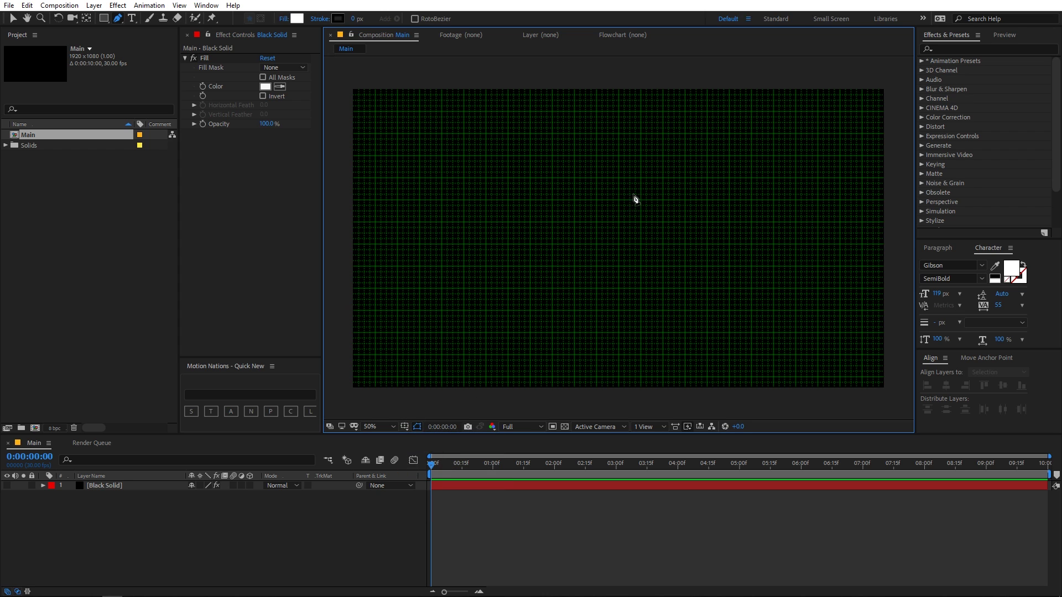
- Draw the left half of a heart near the centre with the Pen tool, its inner vertical edge about two major grid squares tall
scroll(630, 204, up, 2)
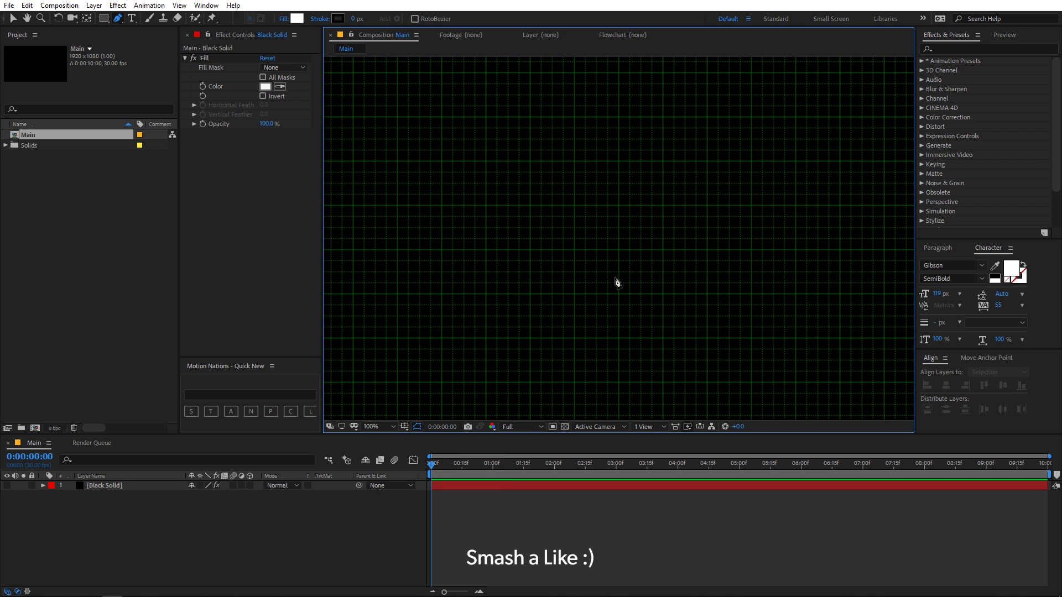
scroll(631, 239, down, 2)
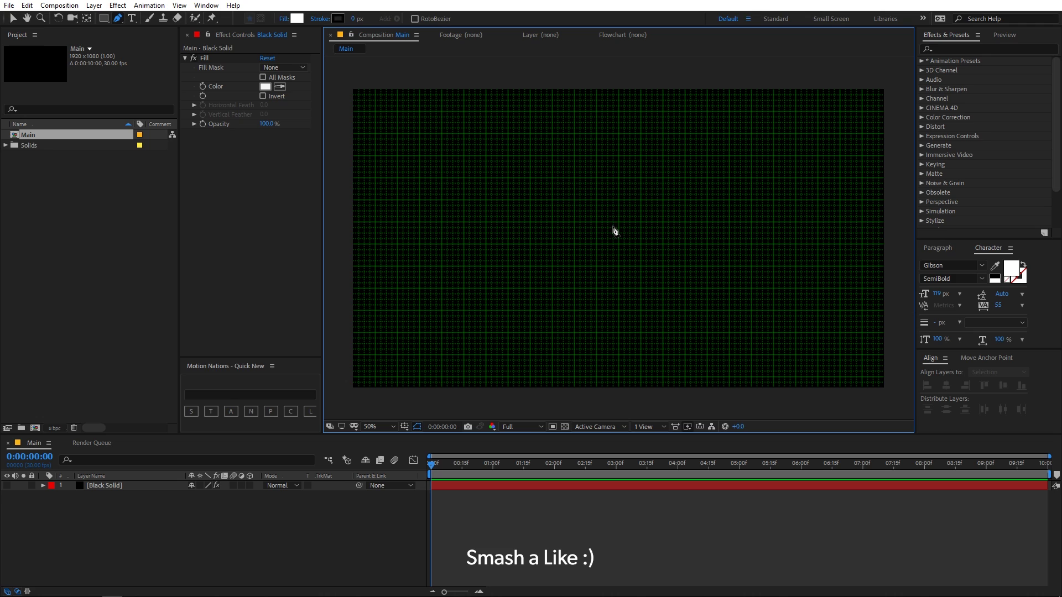
scroll(614, 230, up, 2)
key(h)
key(g)
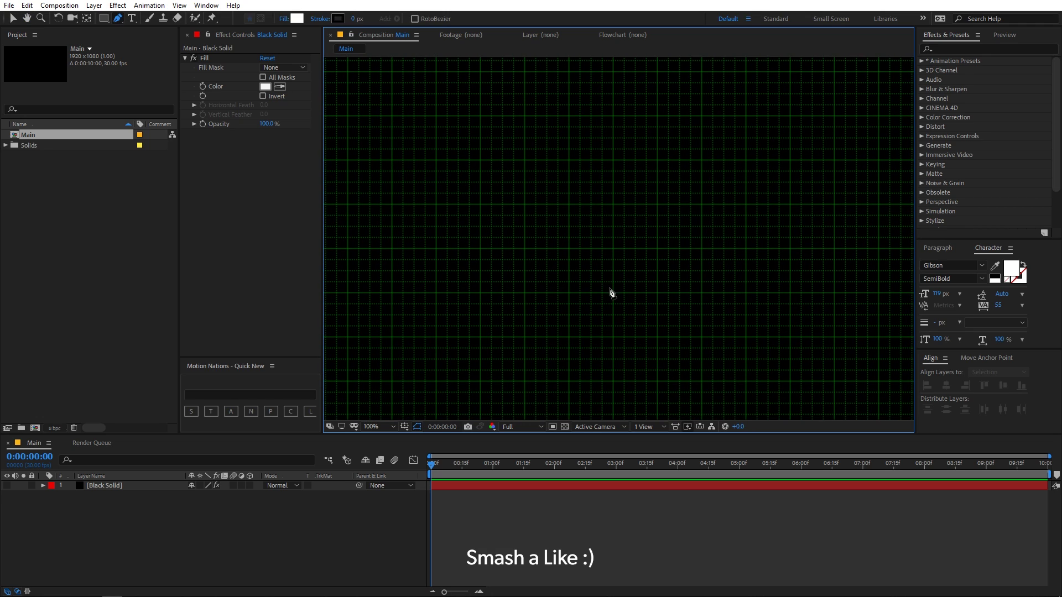
click(612, 338)
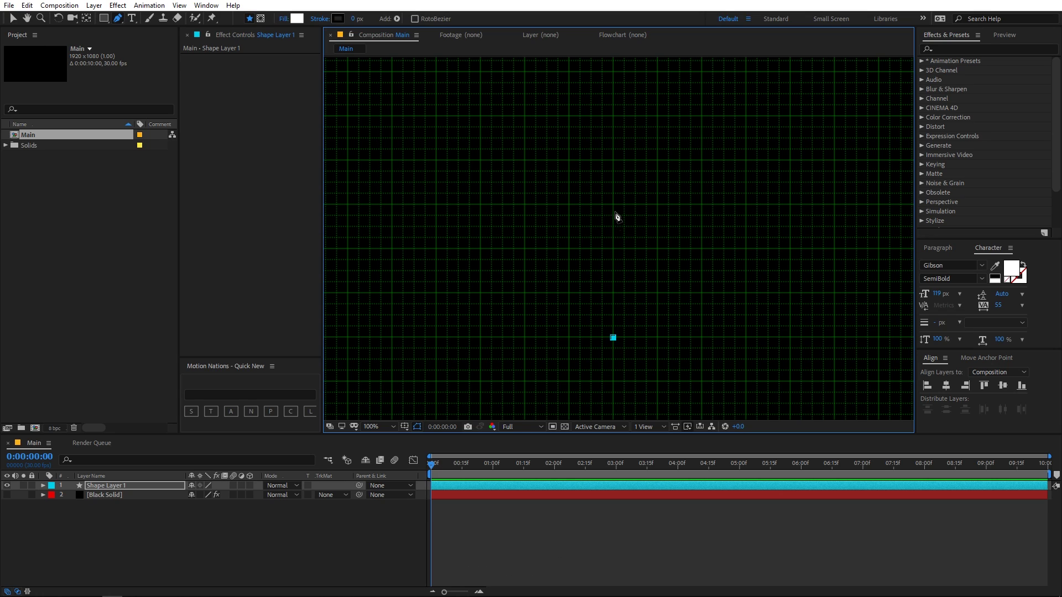
drag(613, 248, 698, 282)
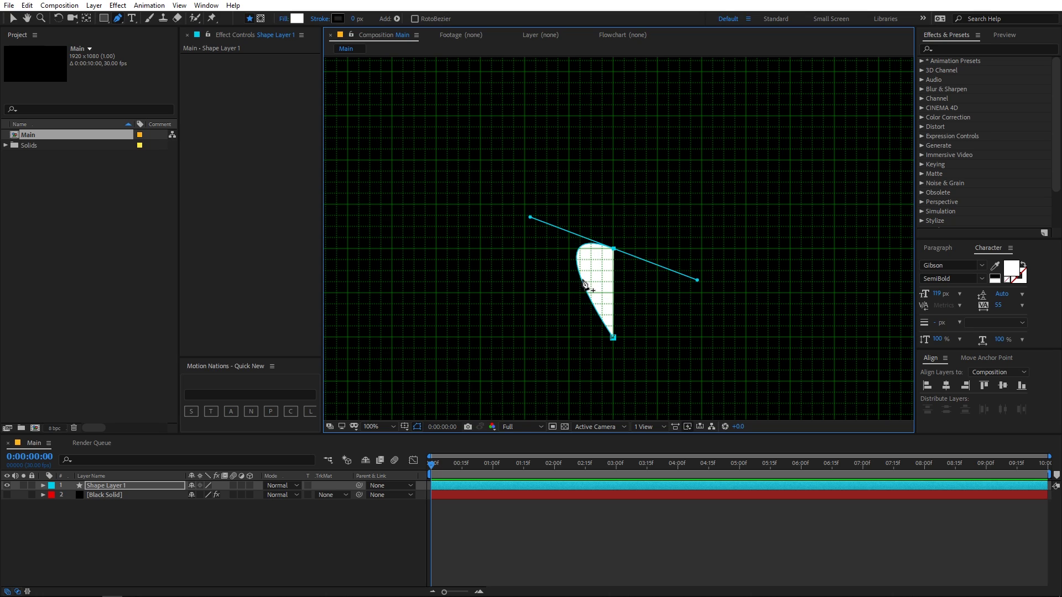
drag(583, 285, 569, 283)
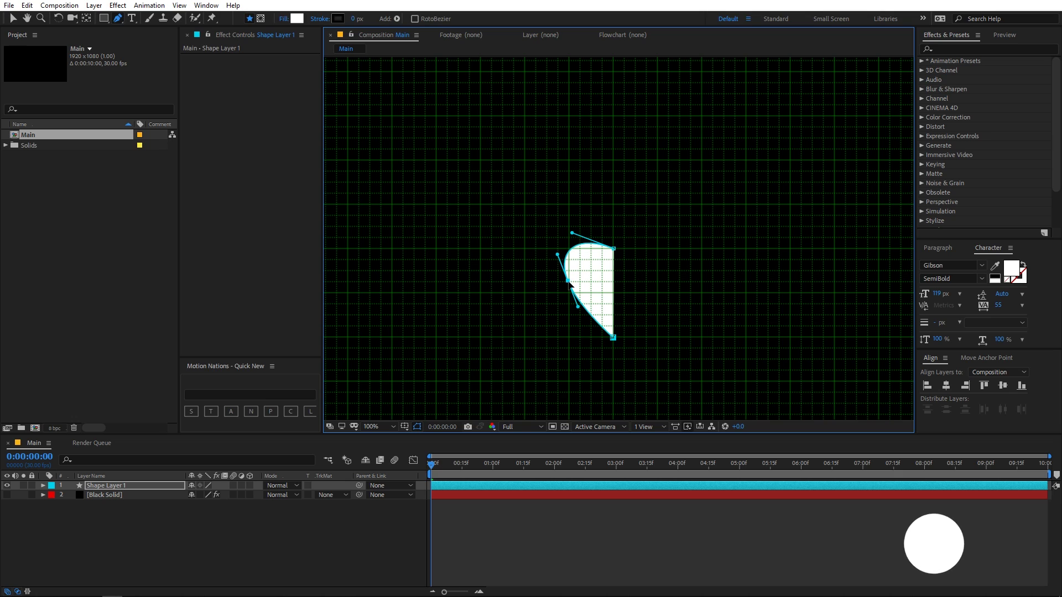
drag(573, 232, 574, 227)
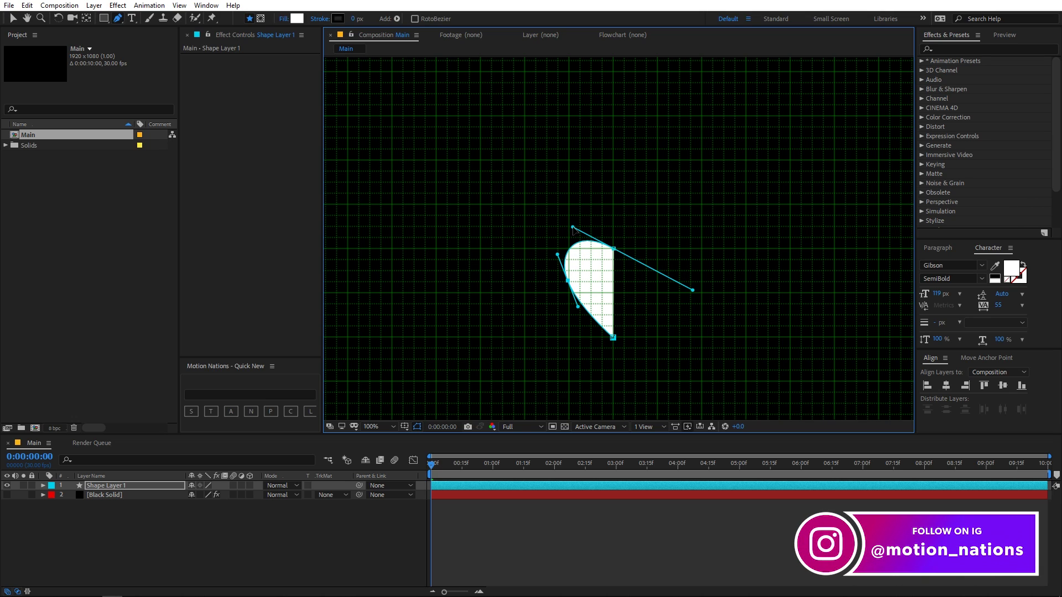
- Straighten the half-heart's inner edge by moving the top vertex's outgoing handle onto the vertical grid line, and check the bottom tip
click(605, 512)
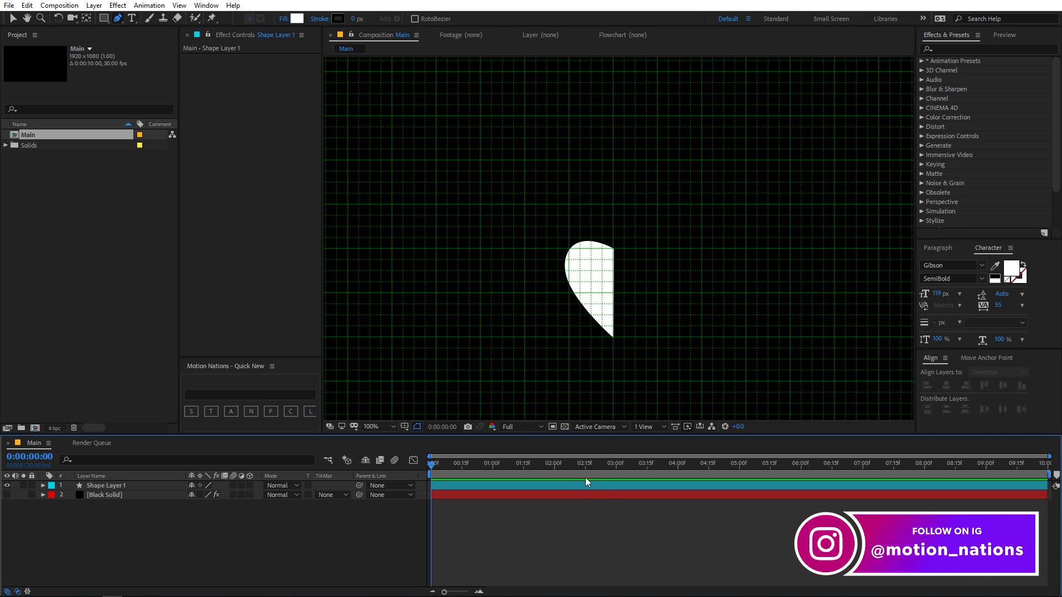
click(557, 489)
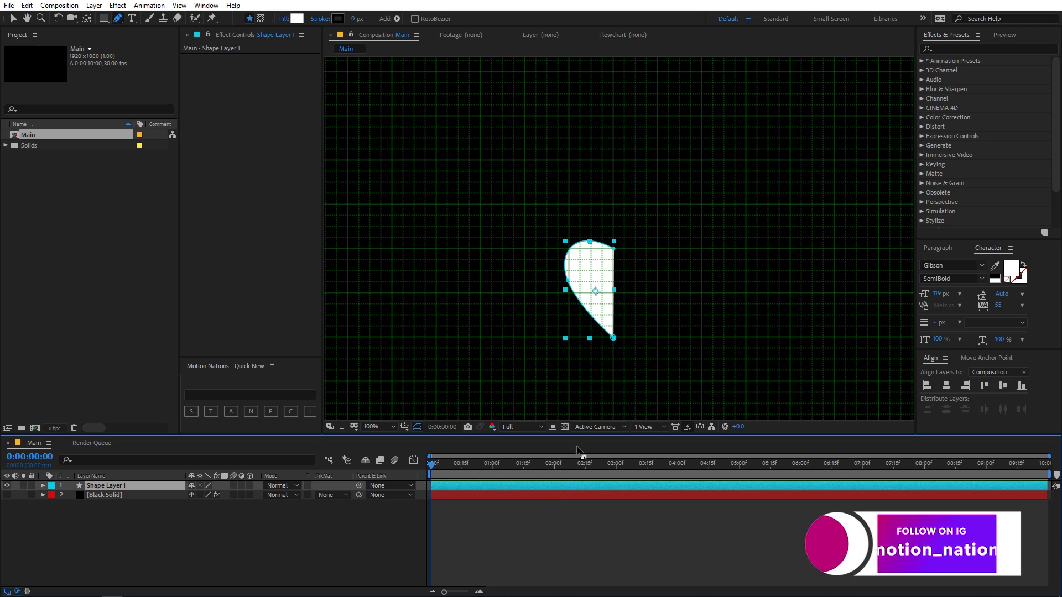
click(614, 249)
drag(692, 293, 614, 324)
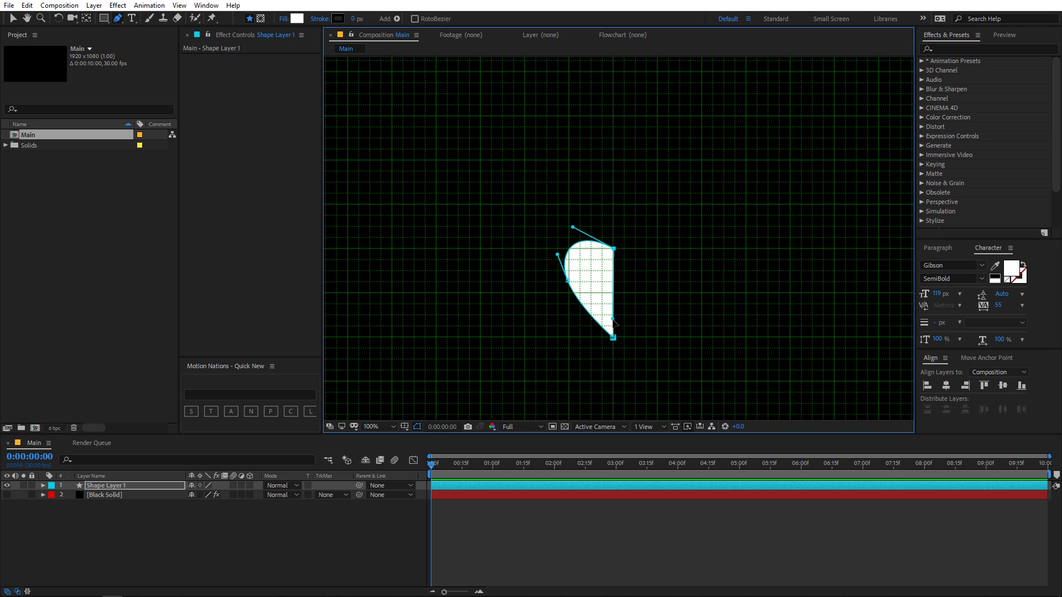
scroll(616, 324, up, 4)
drag(581, 111, 594, 220)
key(g)
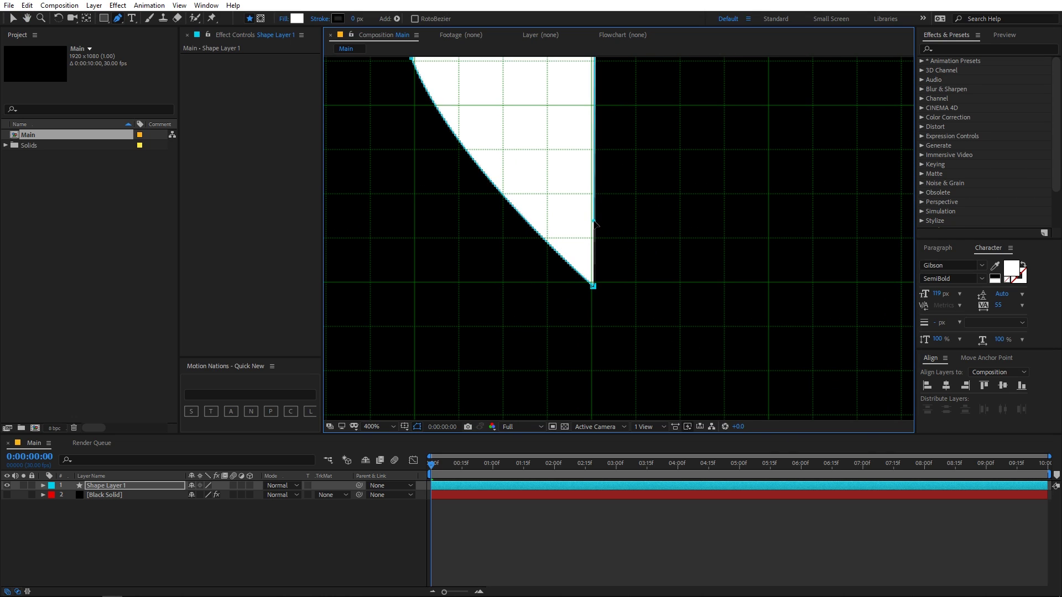
click(593, 286)
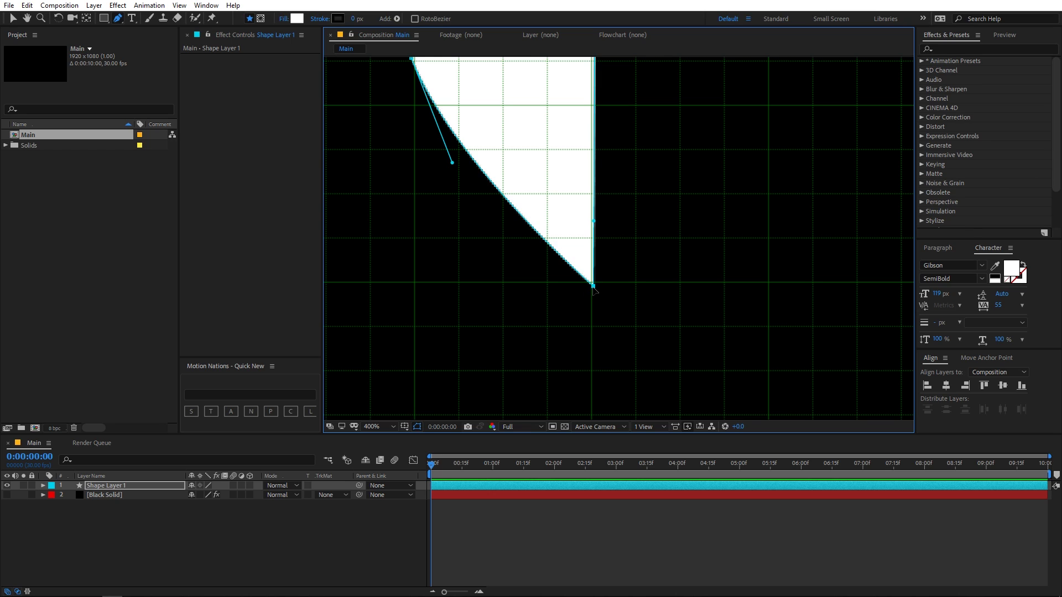
key(comma)
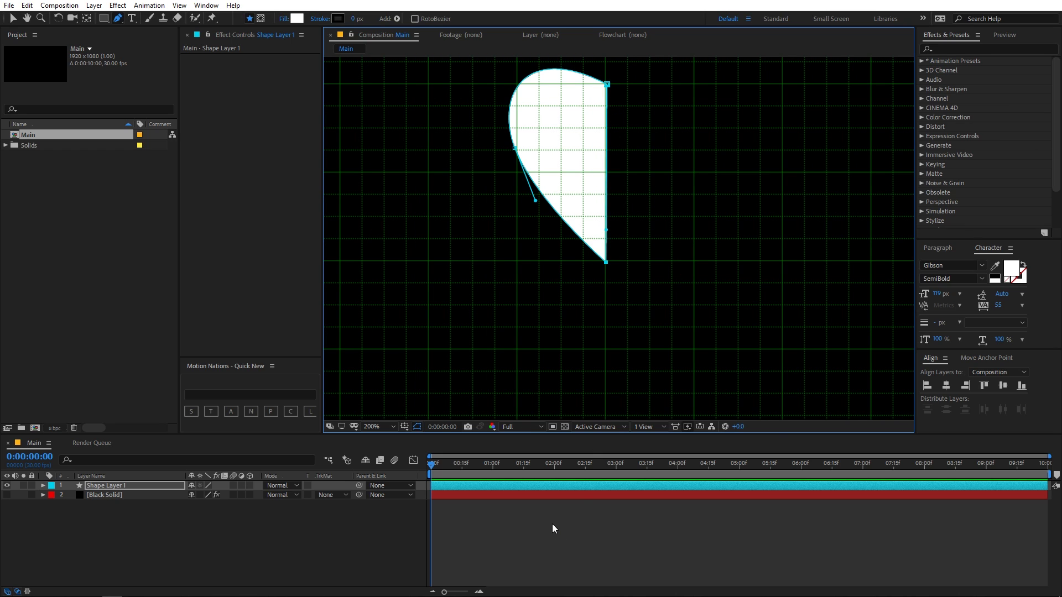
- Duplicate the Shape 1 group inside Shape Layer 1
key(h)
drag(744, 112, 749, 216)
key(g)
click(43, 485)
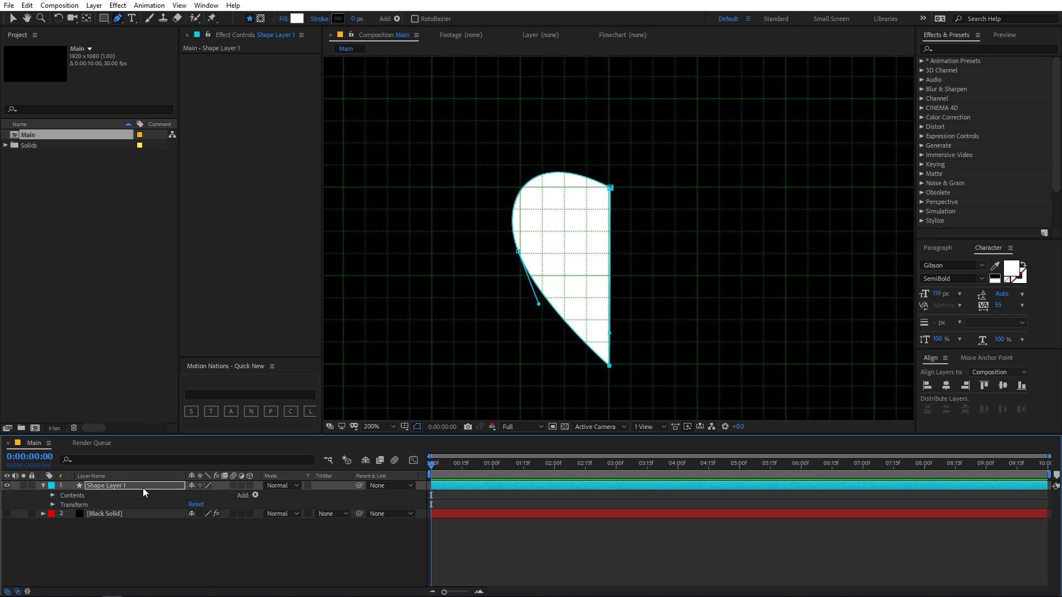
click(52, 496)
click(72, 505)
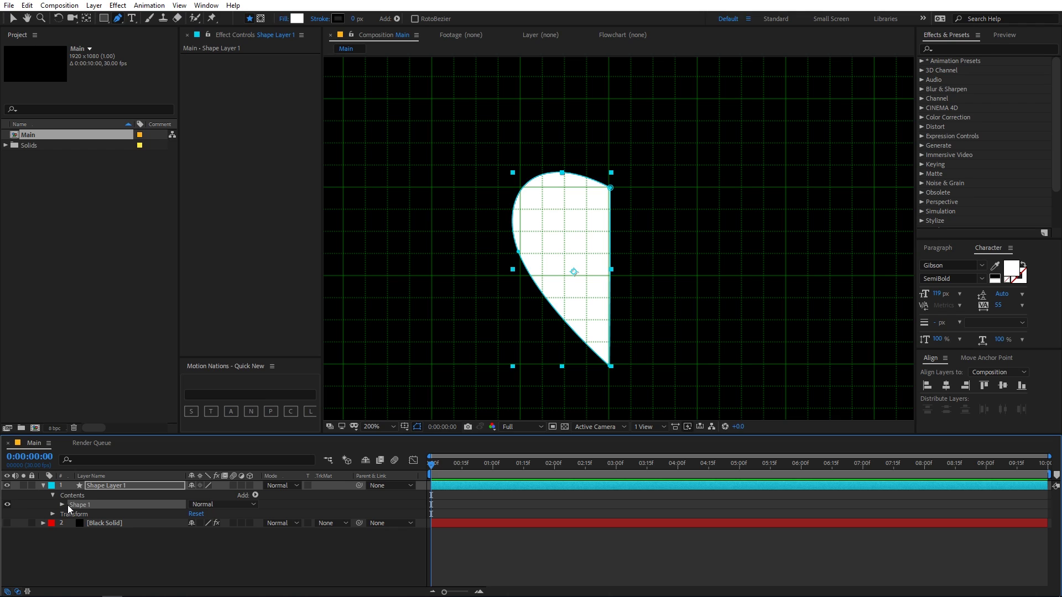
key(ctrl+d)
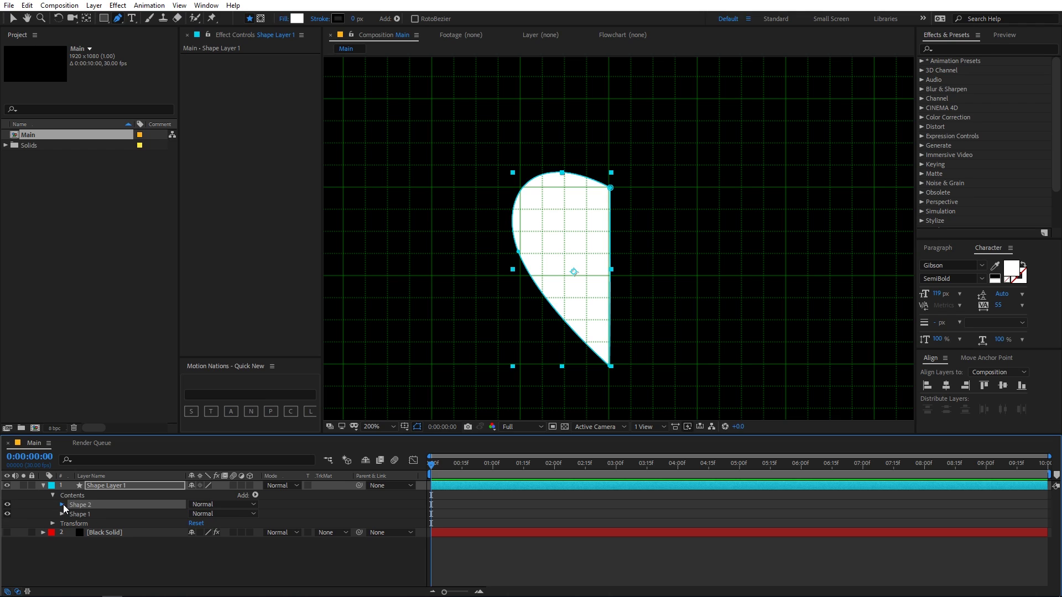
- Mirror the Shape 2 group horizontally by unlinking its scale and setting it to -100, 100%
click(62, 504)
click(71, 543)
scroll(61, 530, down, 5)
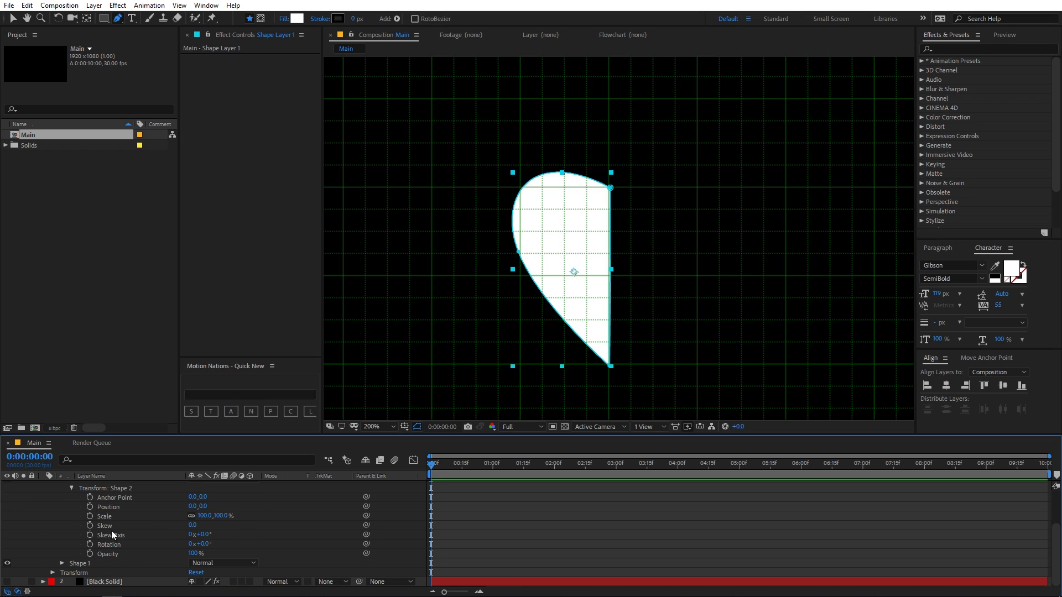
click(101, 518)
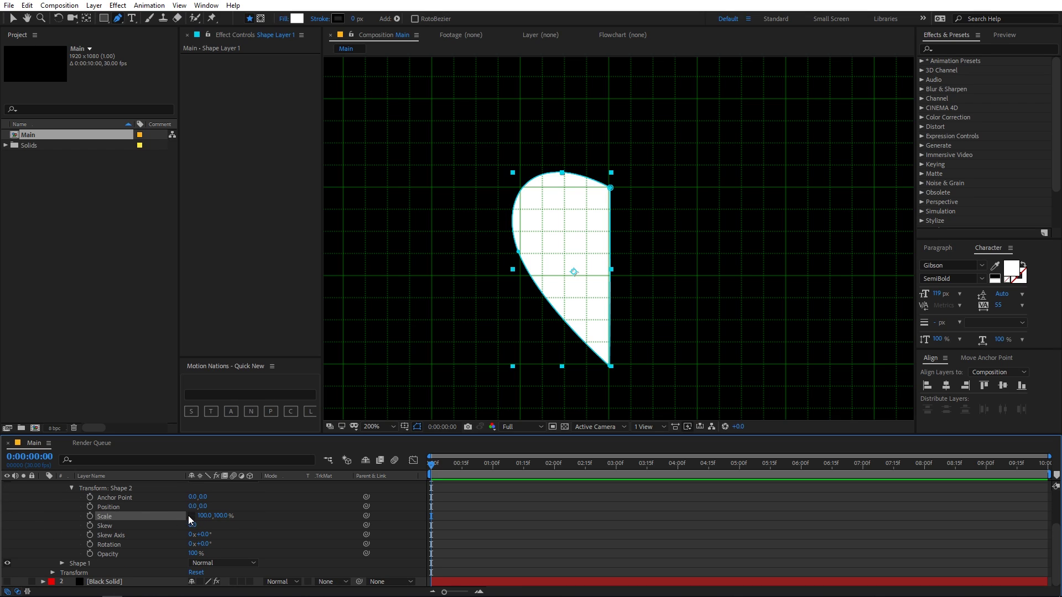
click(205, 516)
text(-10)
key(Return)
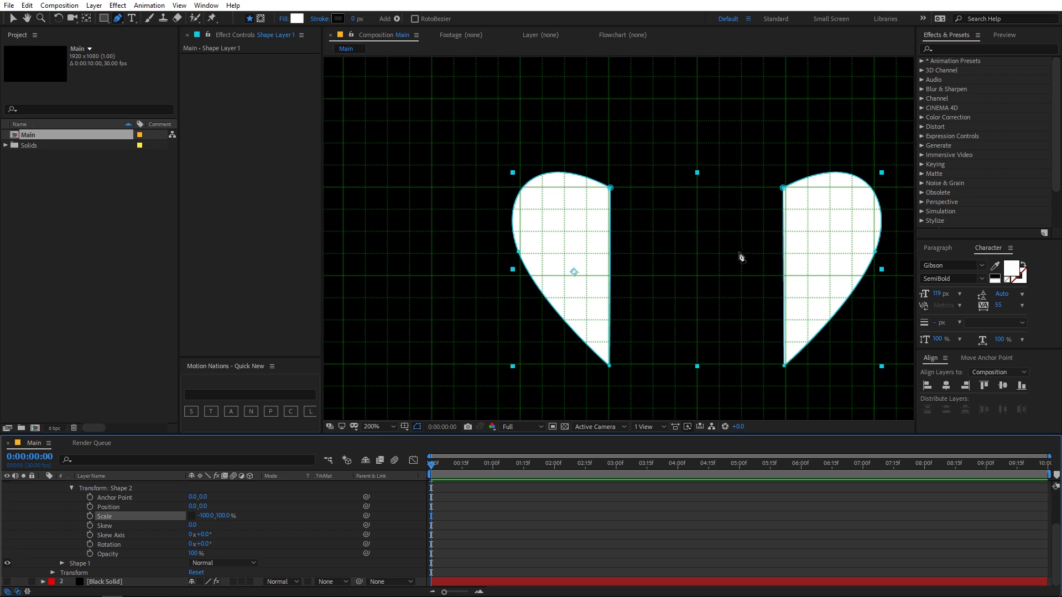
- Move the mirrored Shape 2 half to X position -157.7 so both halves meet as a complete heart
key(comma)
click(12, 18)
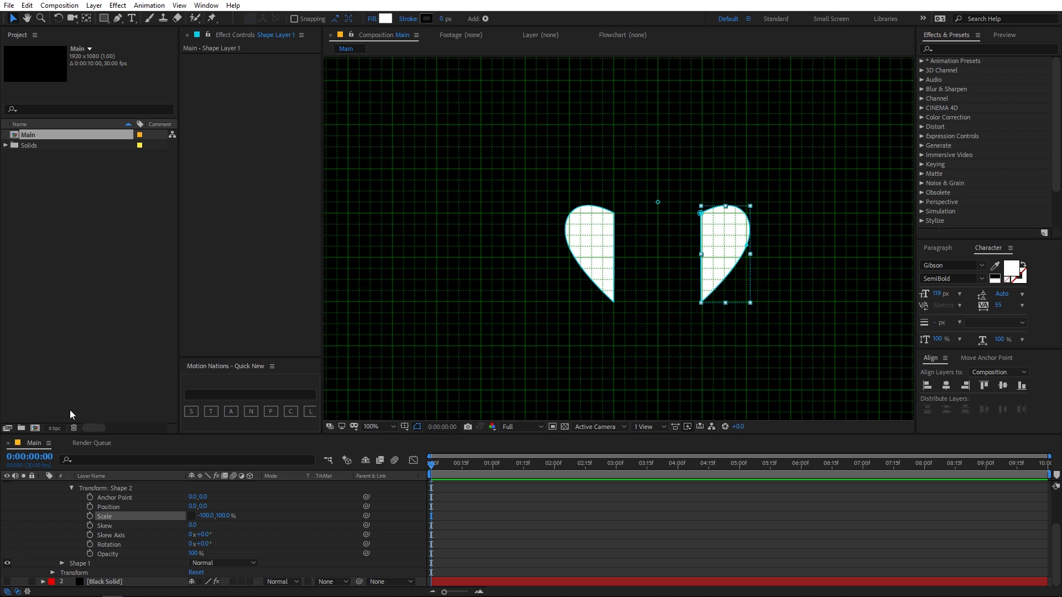
click(232, 503)
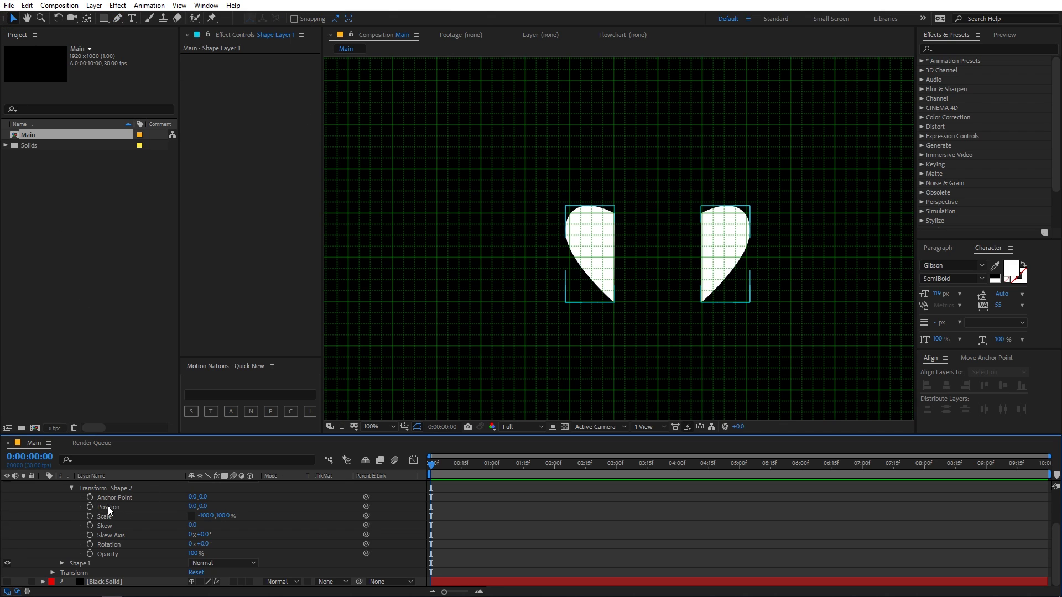
click(108, 507)
drag(200, 513, 116, 506)
key(period)
key(period)
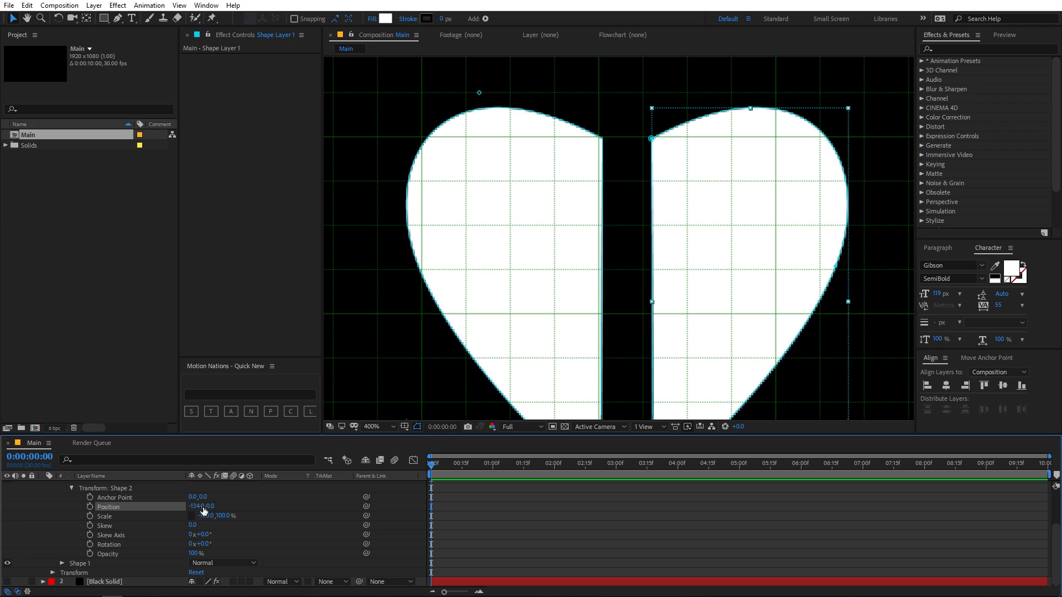
drag(204, 511, 104, 521)
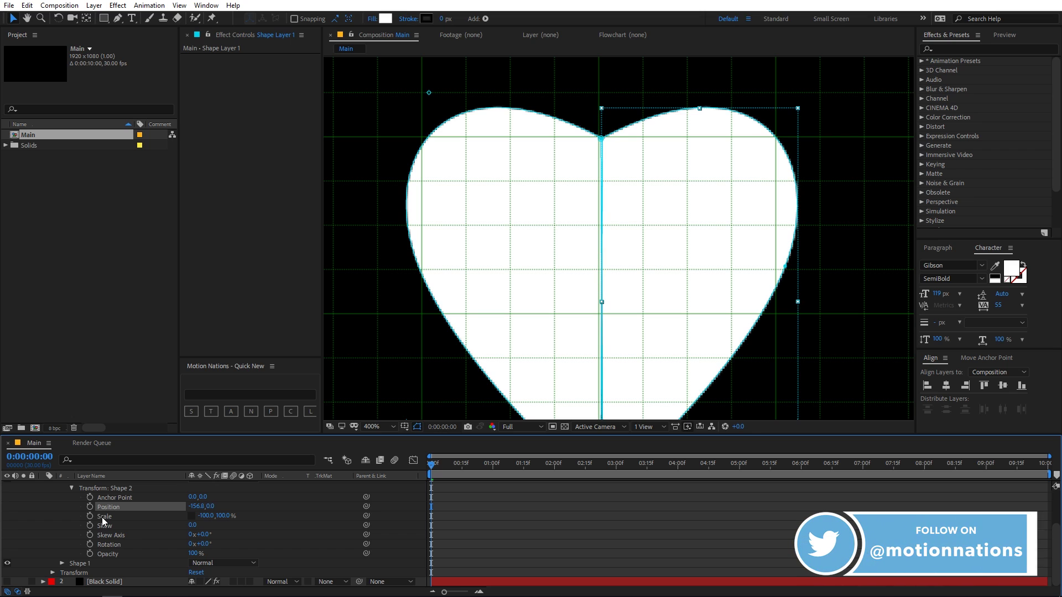
drag(195, 506, 194, 506)
click(420, 564)
key(comma)
key(comma)
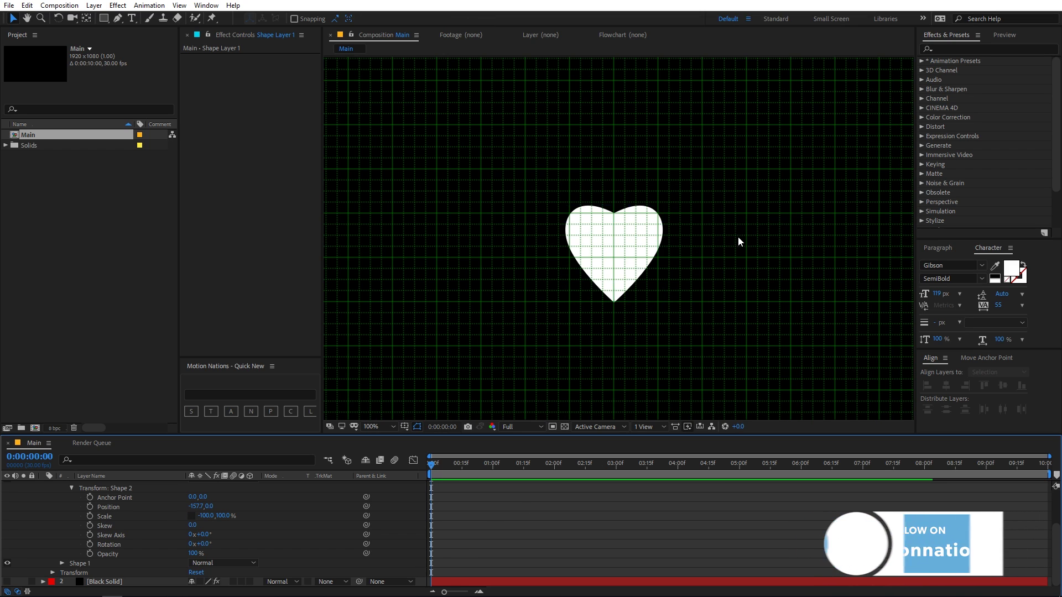
- Turn off the grid overlay in the Main composition's viewer
key(comma)
click(491, 508)
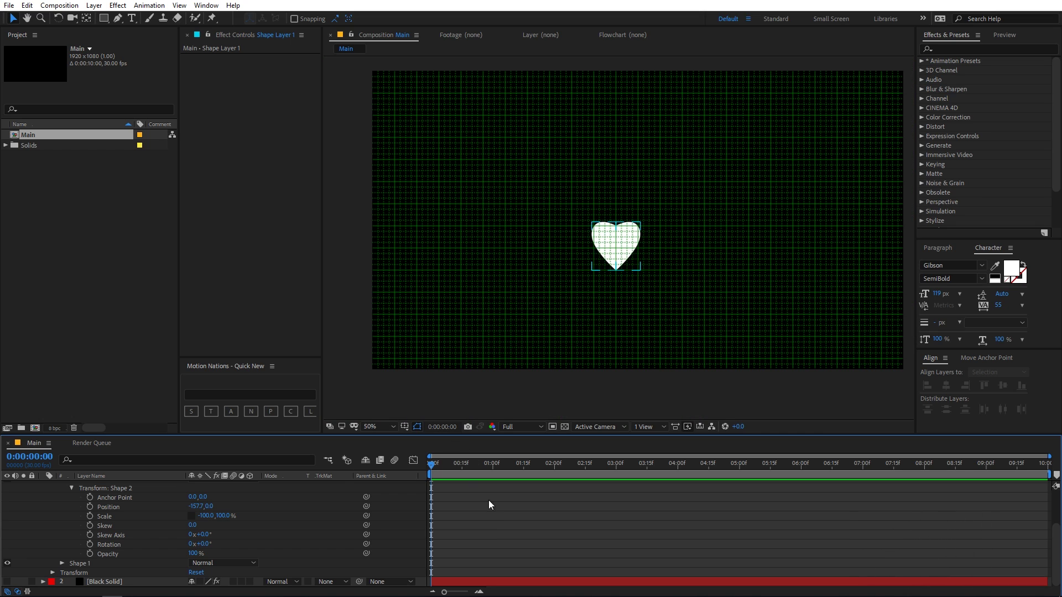
click(405, 426)
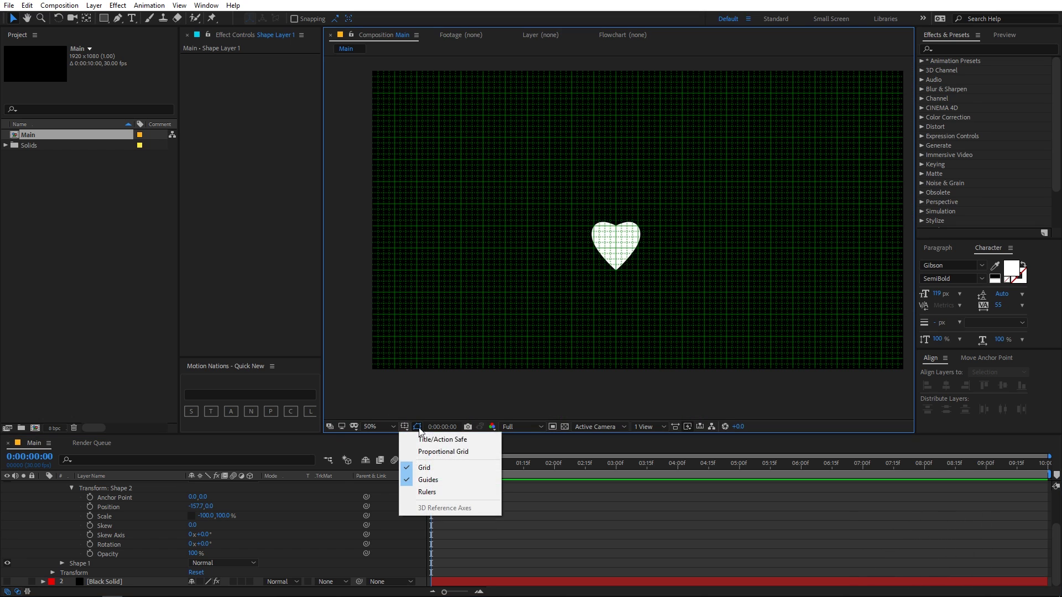
click(438, 469)
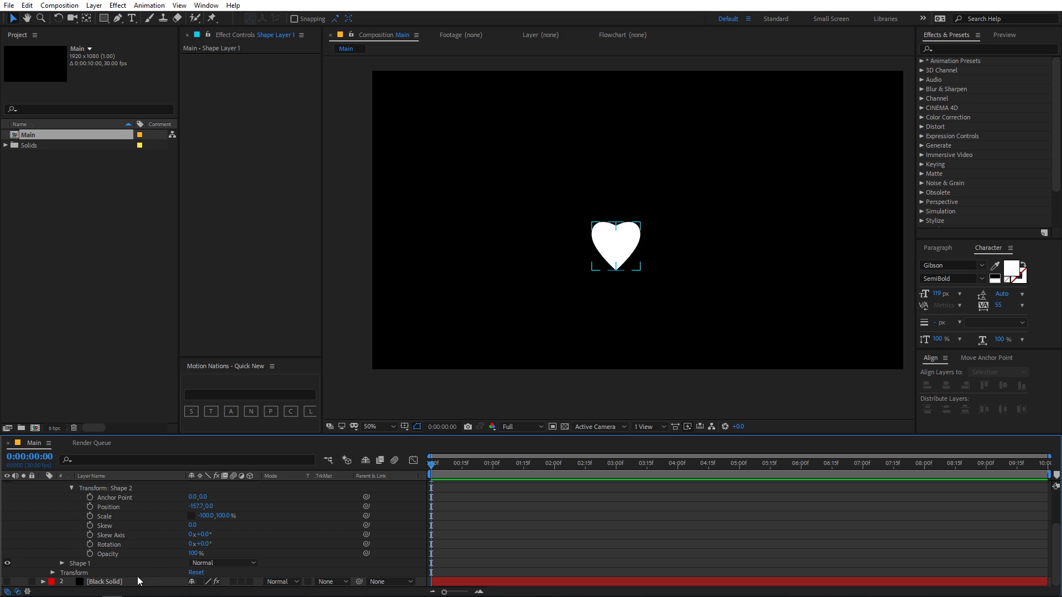
- Collapse Shape Layer 1 and rename it as Heart
scroll(38, 510, up, 3)
click(43, 486)
click(97, 486)
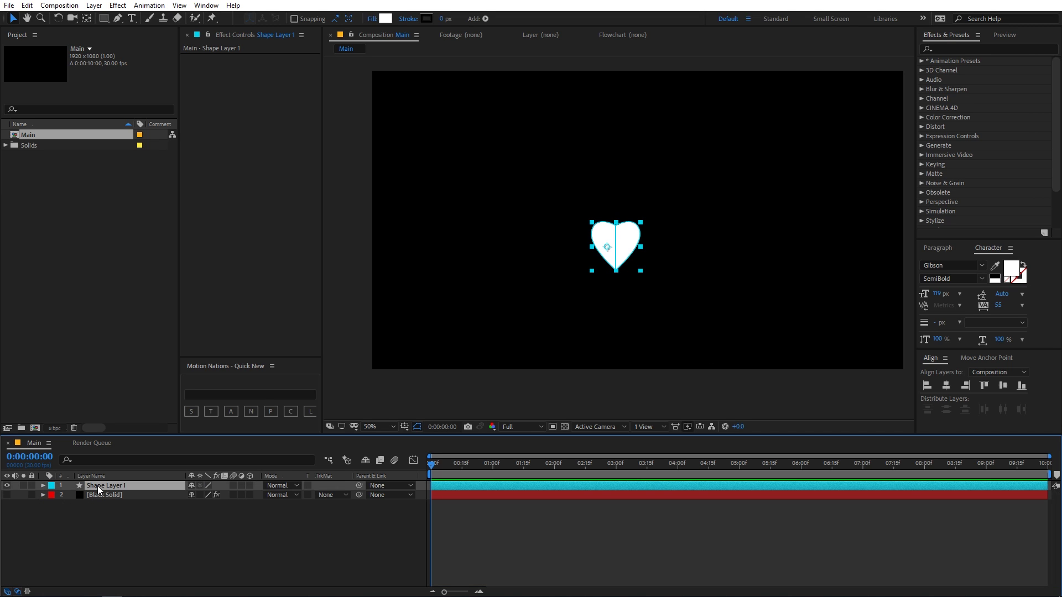
key(Return)
text(Hea)
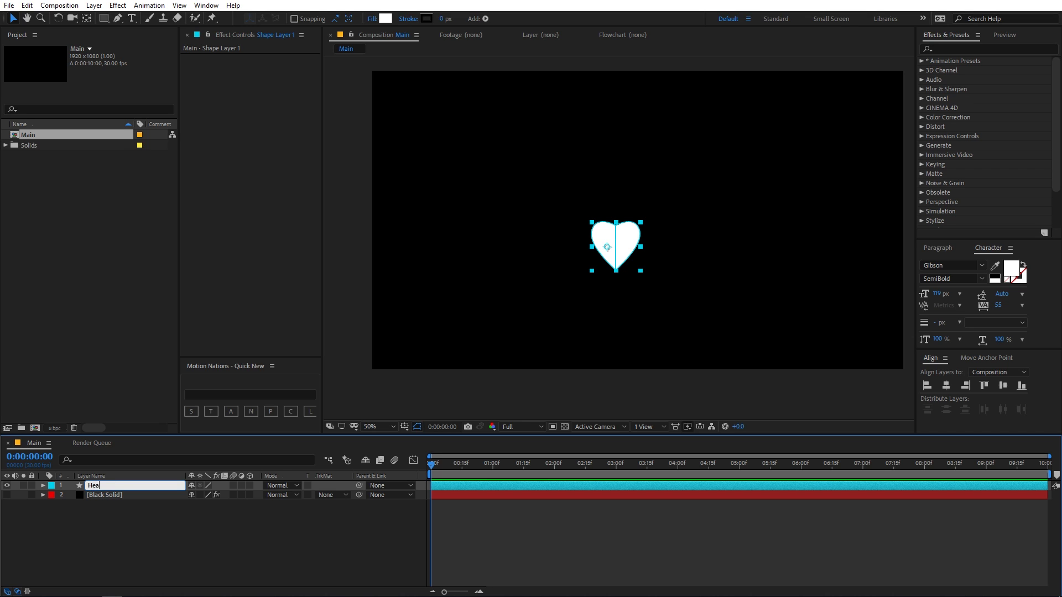
text(rt)
key(Return)
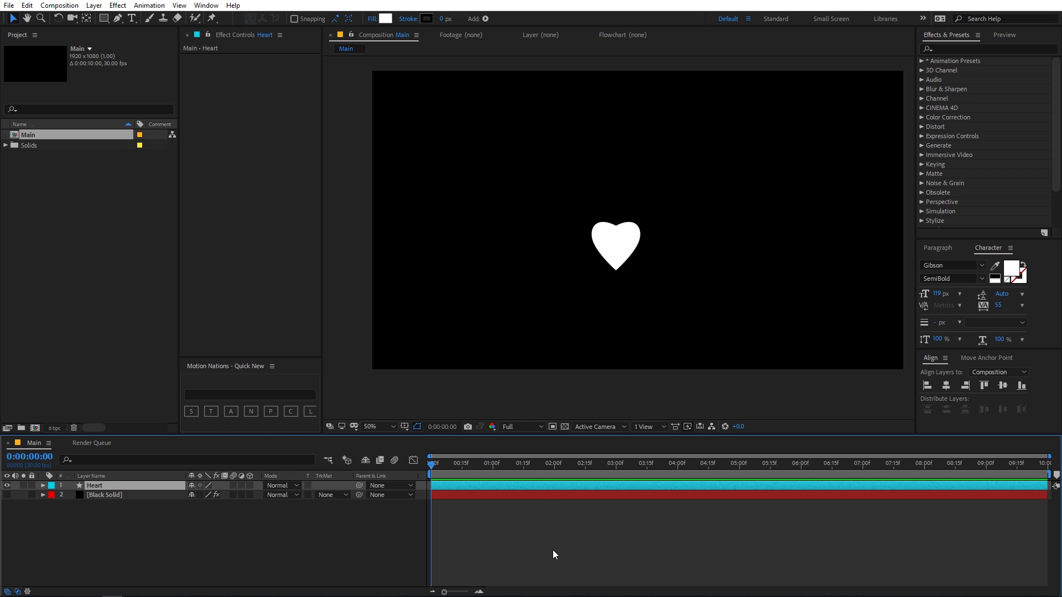
click(553, 550)
- Centre the Heart layer's anchor point on its shape, and align the layer horizontally and vertically to the composition's centre
click(98, 485)
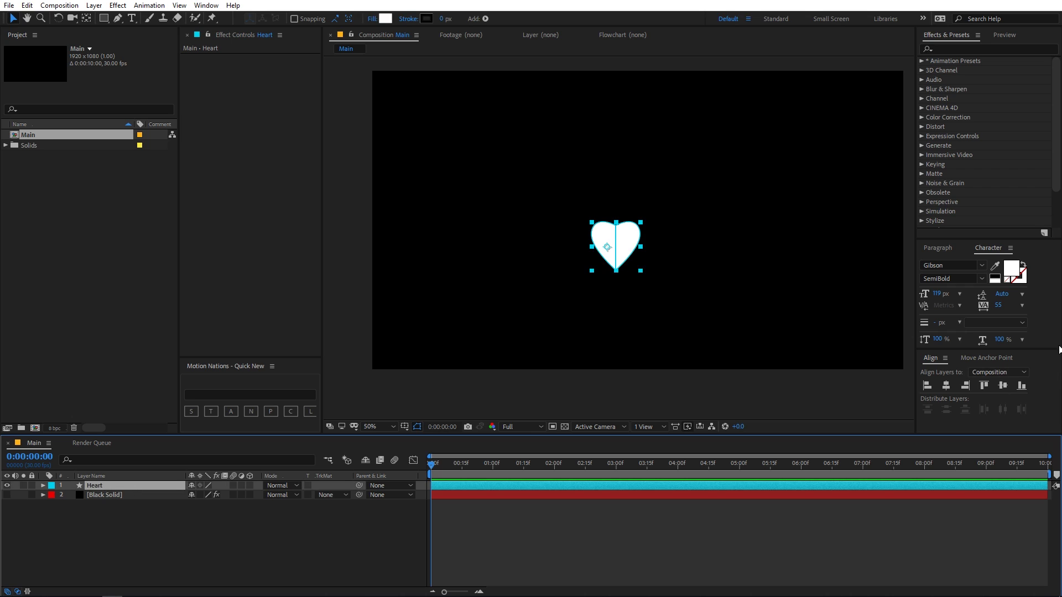
click(984, 359)
click(947, 387)
click(929, 358)
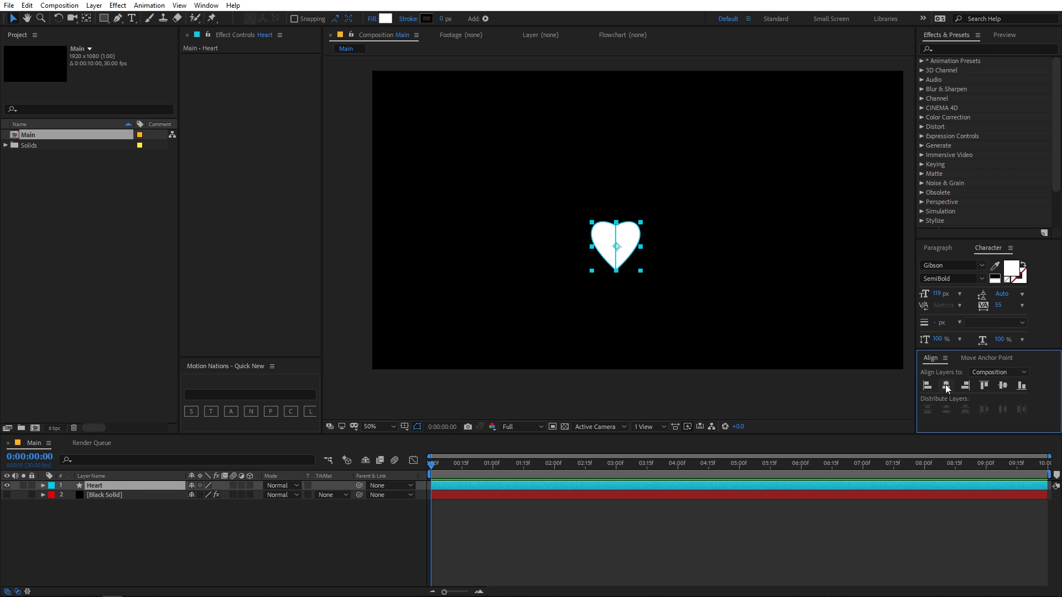
click(945, 385)
click(1002, 386)
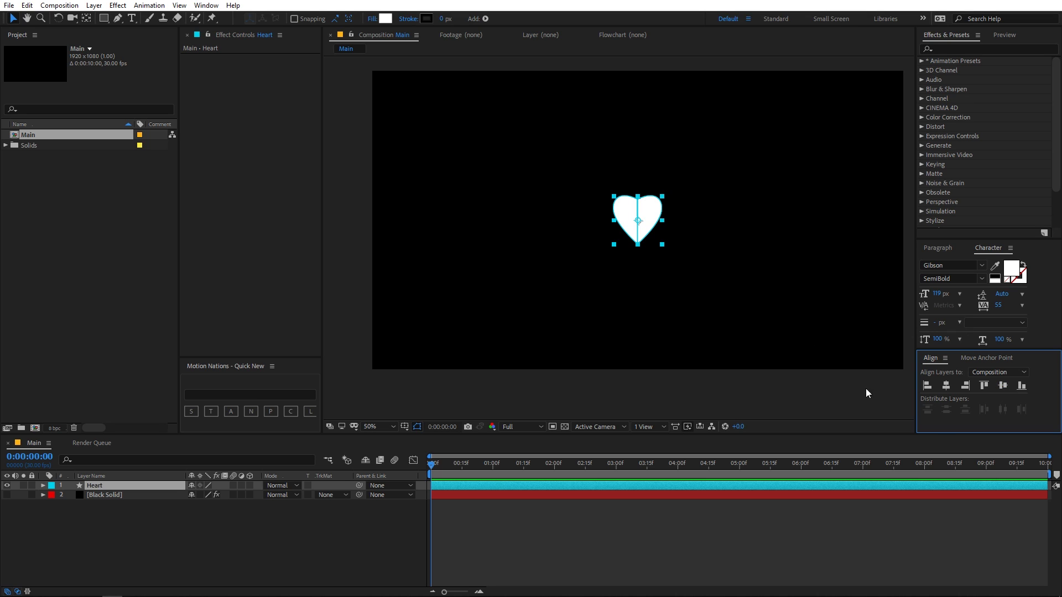
click(681, 553)
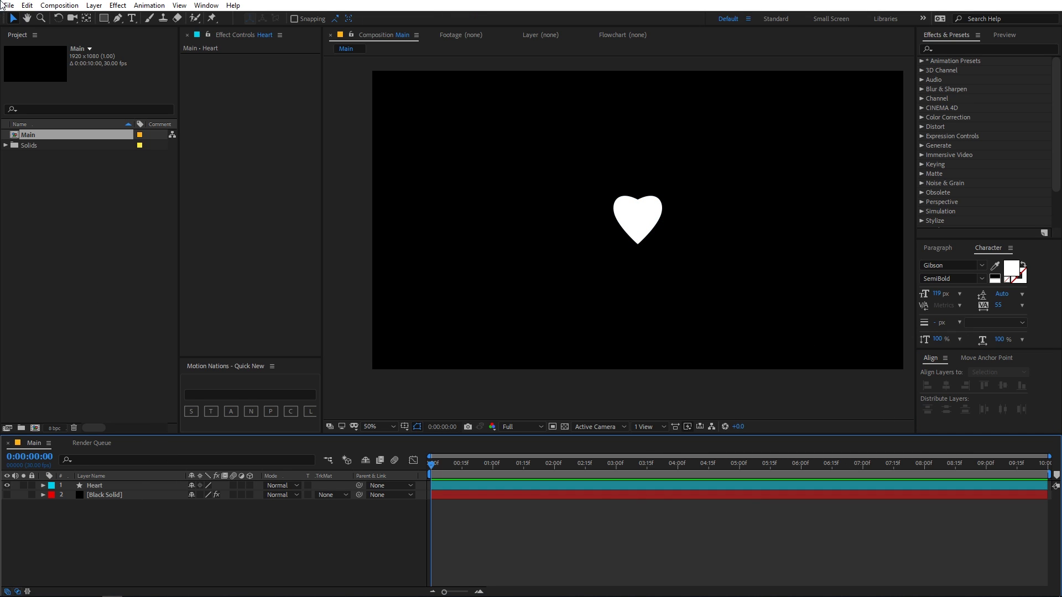
- Draw a wide white rounded rectangle on a new shape layer and align it to the centre of the composition
drag(103, 18, 155, 31)
click(544, 536)
drag(517, 198, 665, 240)
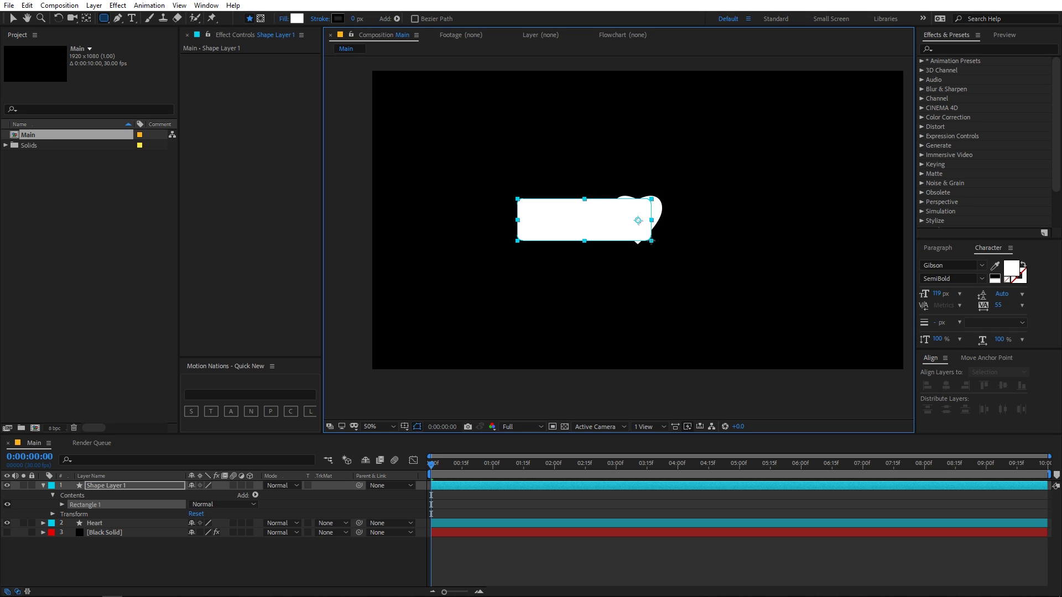
click(946, 385)
click(1002, 385)
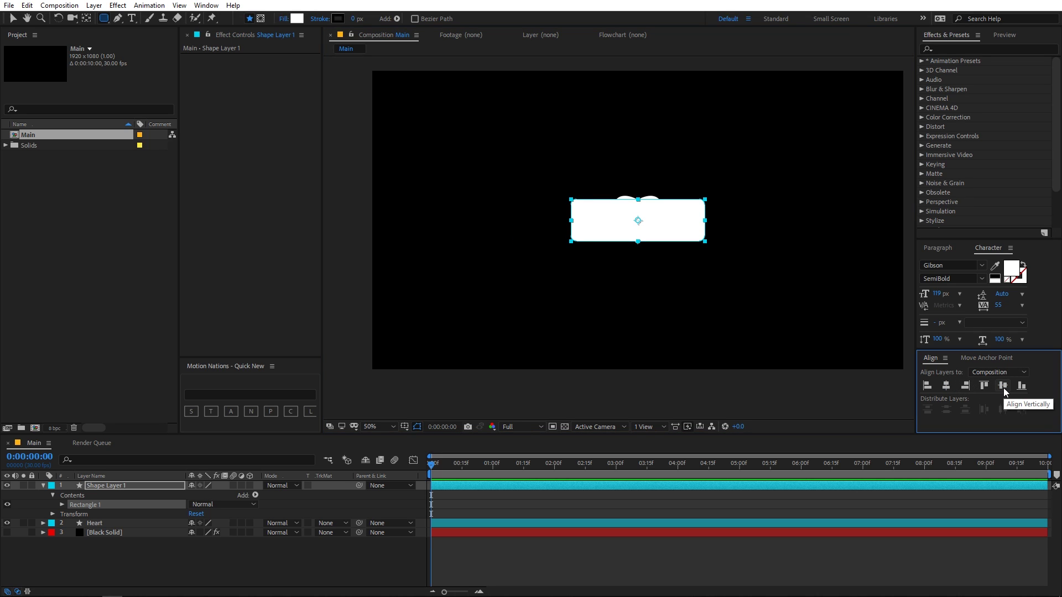
- Hide the Heart layer and set the rectangle path's roundness in Shape Layer 1 to 45
click(7, 523)
click(291, 564)
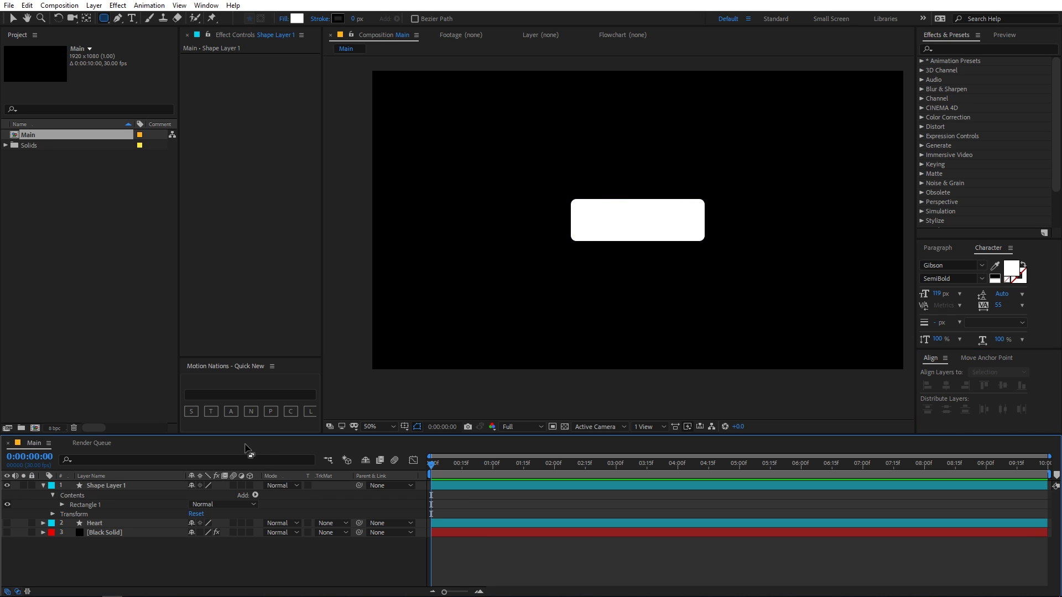
click(100, 489)
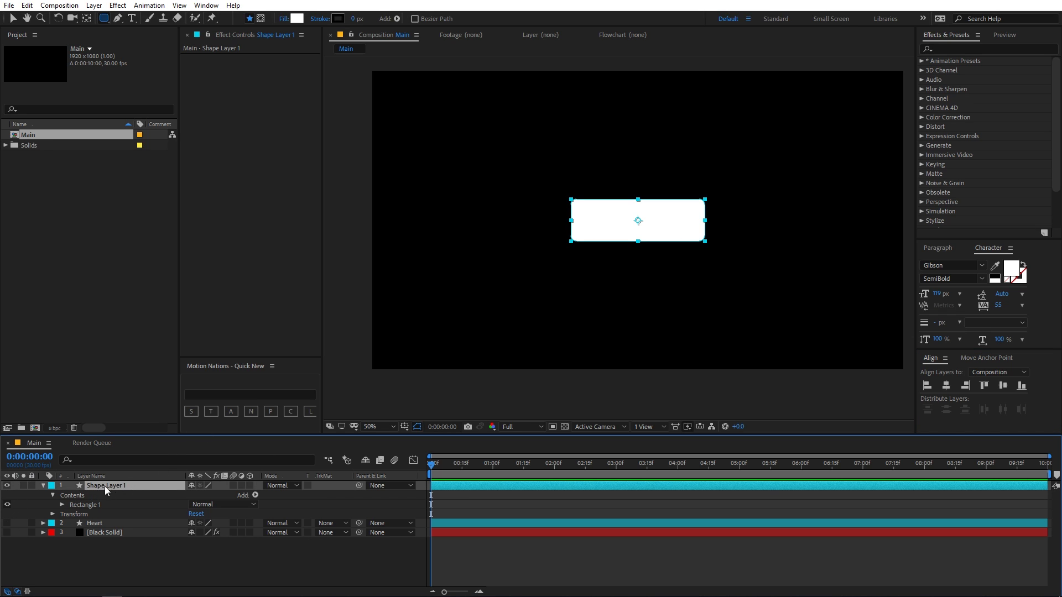
click(109, 460)
text(round)
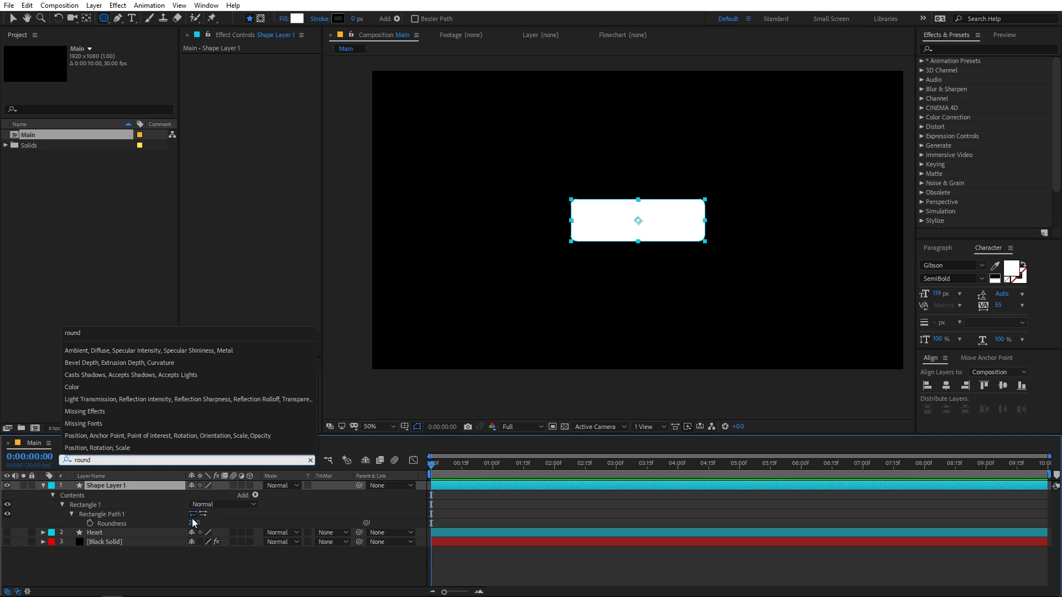
click(233, 512)
mouse_move(194, 523)
mouse_down()
mouse_move(217, 523)
mouse_move(204, 524)
mouse_up()
click(195, 522)
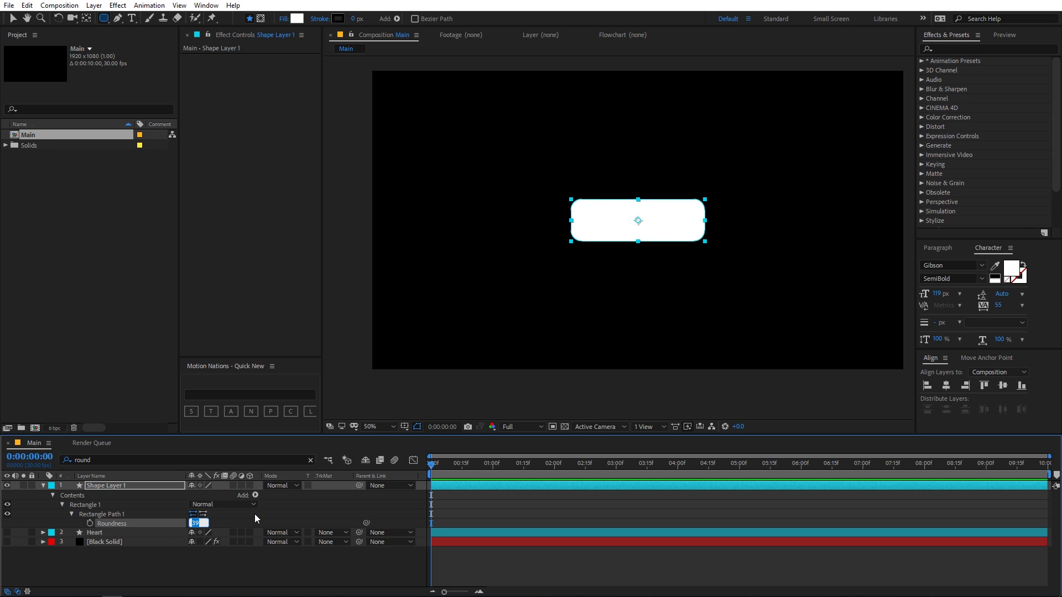
text(45)
key(Return)
click(562, 561)
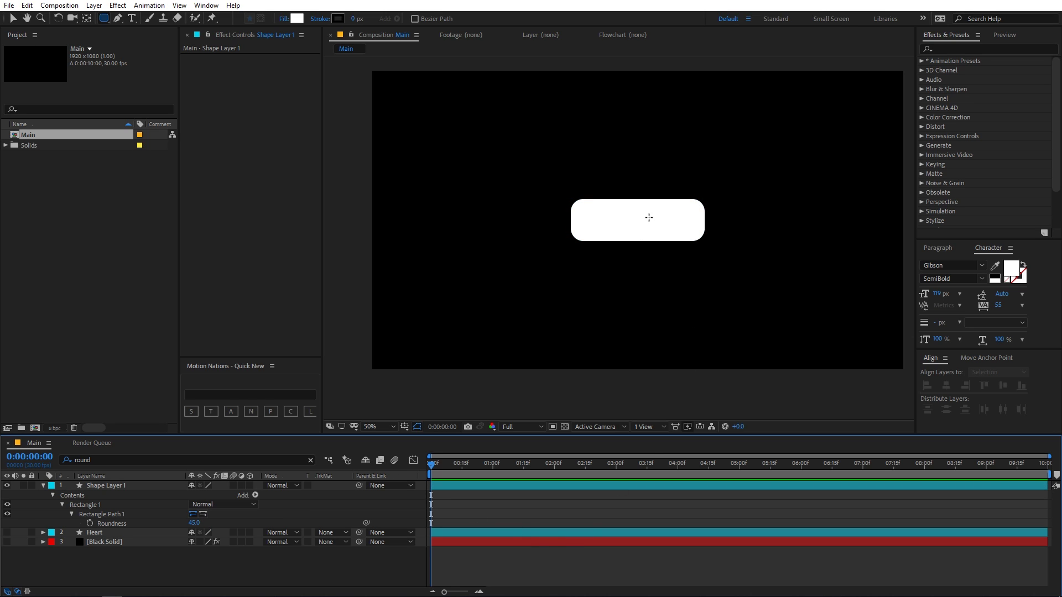
- Move Shape Layer 1 below the Heart layer and rename it as Rectangle
click(131, 503)
drag(116, 485, 121, 536)
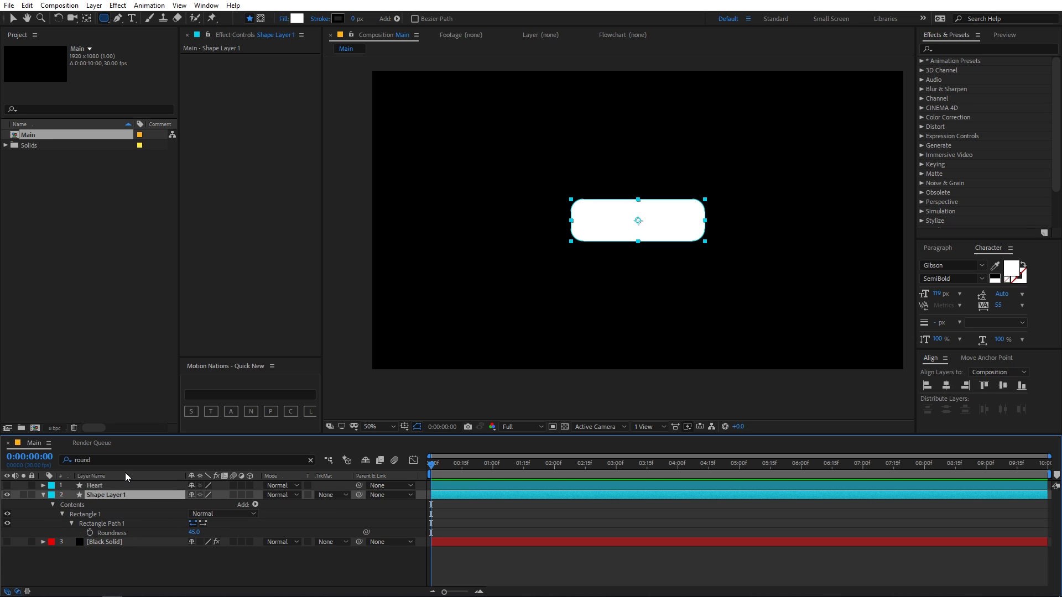
key(Return)
text(Rec)
text(tangle)
key(Return)
- Find the Fill effect and apply it to the Rectangle layer
click(973, 49)
text(f)
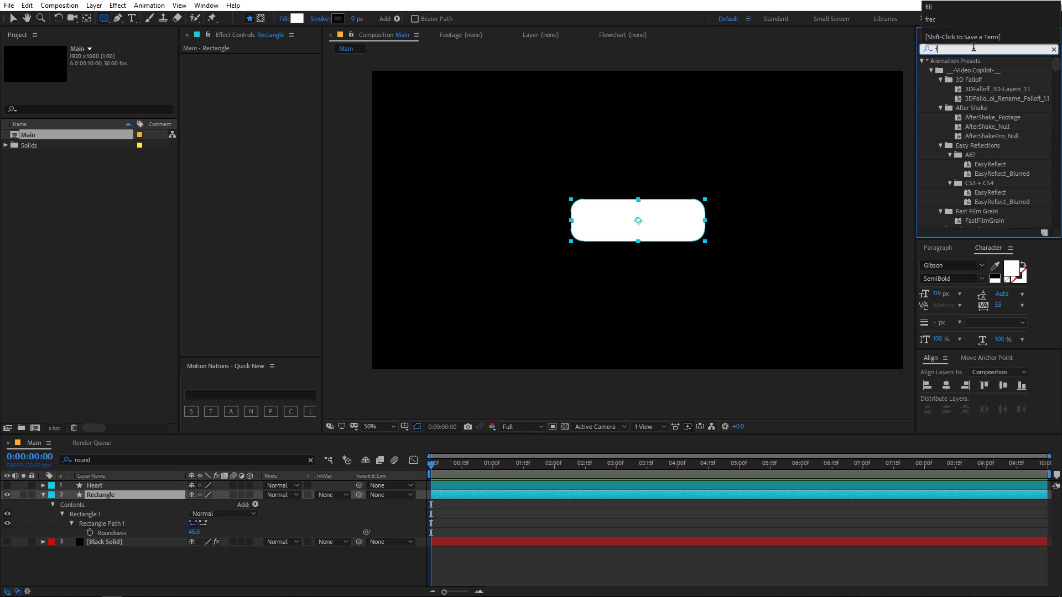
text(ill)
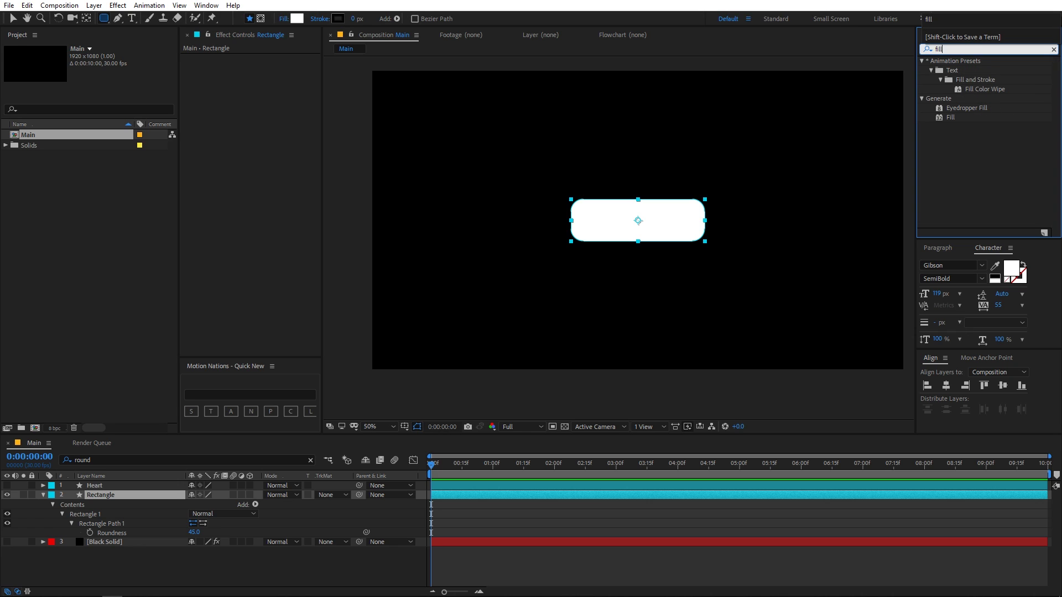
click(949, 117)
drag(219, 464, 153, 494)
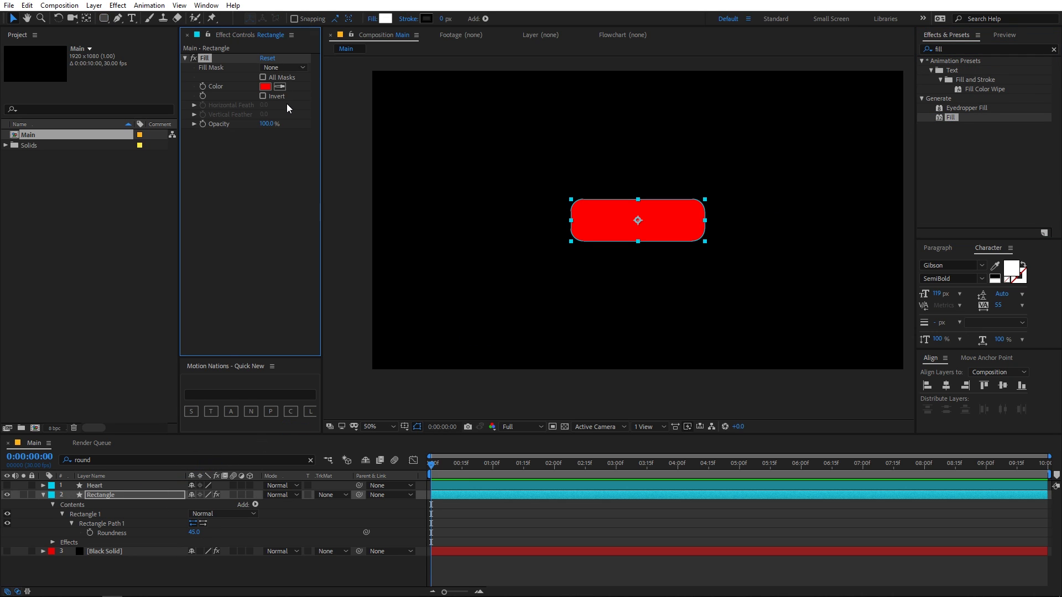
- Change the Rectangle layer's Fill effect colour to a soft pinkish red
click(267, 90)
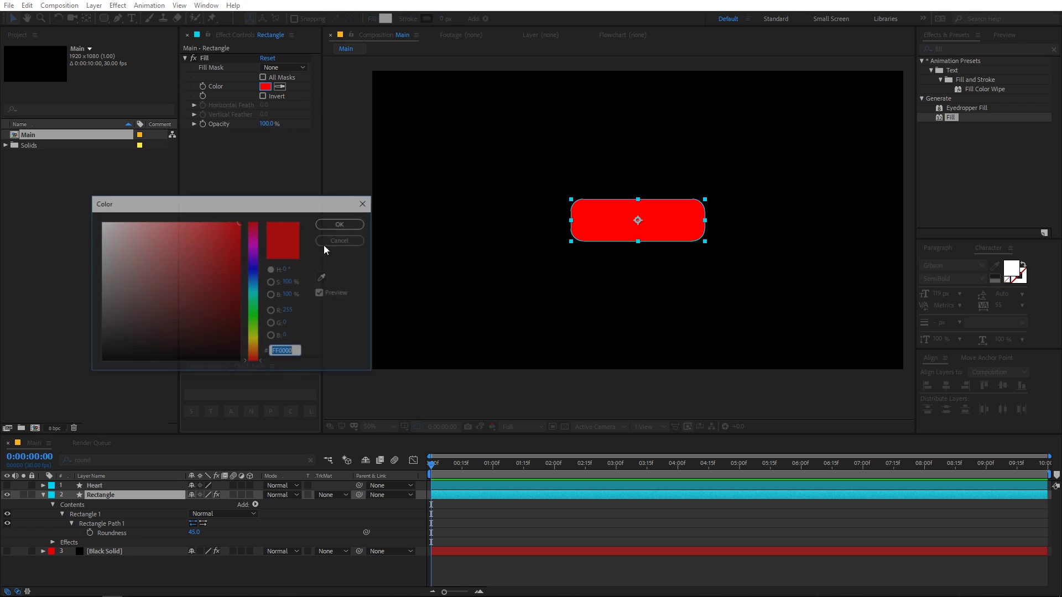
drag(257, 224, 209, 224)
click(332, 224)
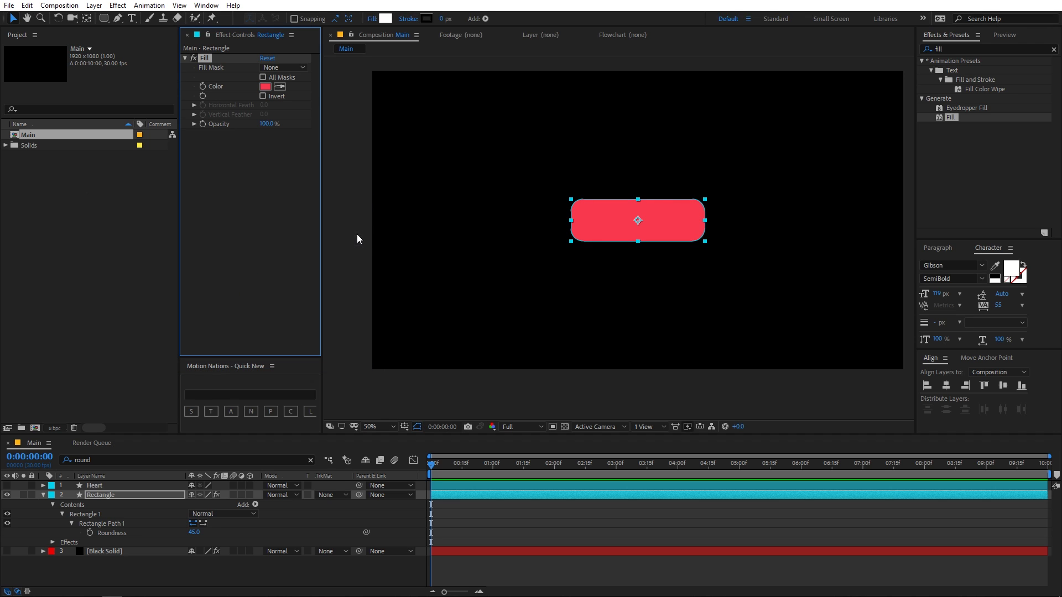
click(687, 534)
- Make the Heart layer visible again and scale it to 60%
click(77, 486)
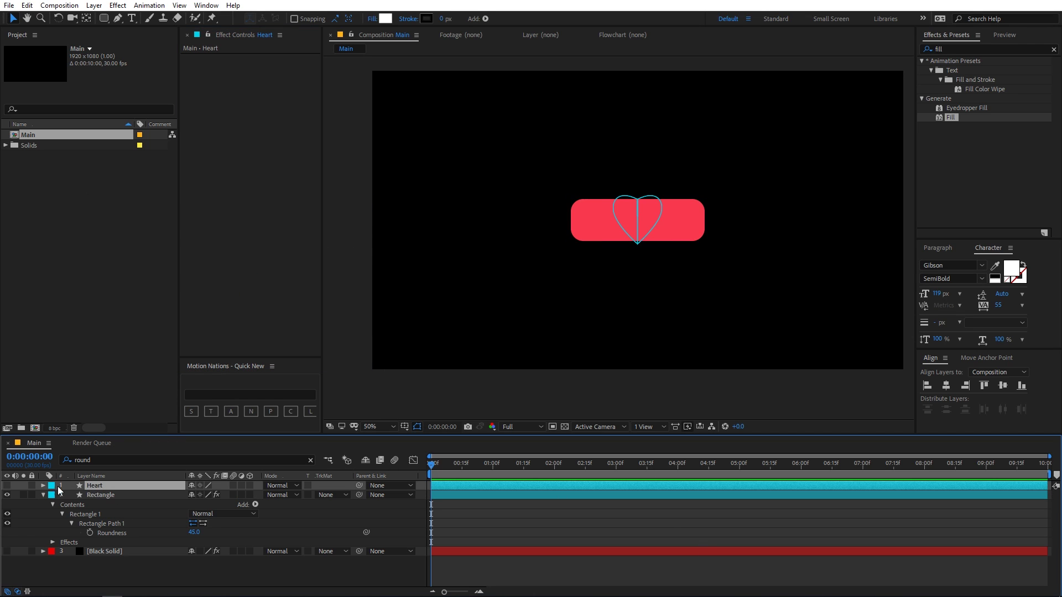
click(7, 486)
click(598, 529)
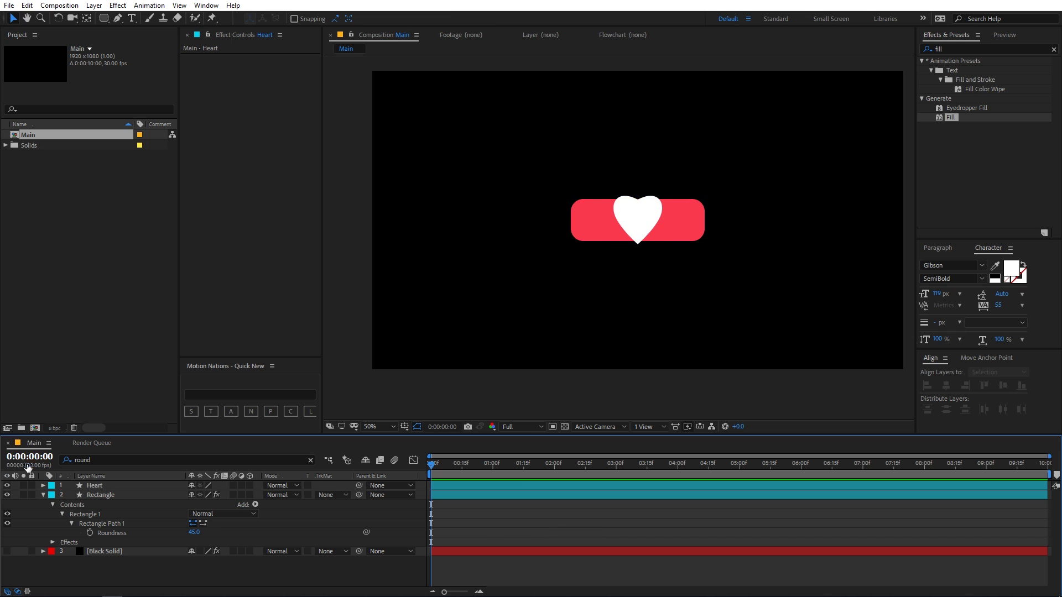
click(110, 487)
key(s)
drag(207, 495, 185, 495)
- Move the heart near the left end of the red rectangle and align both layers vertically to each other
scroll(647, 252, up, 3)
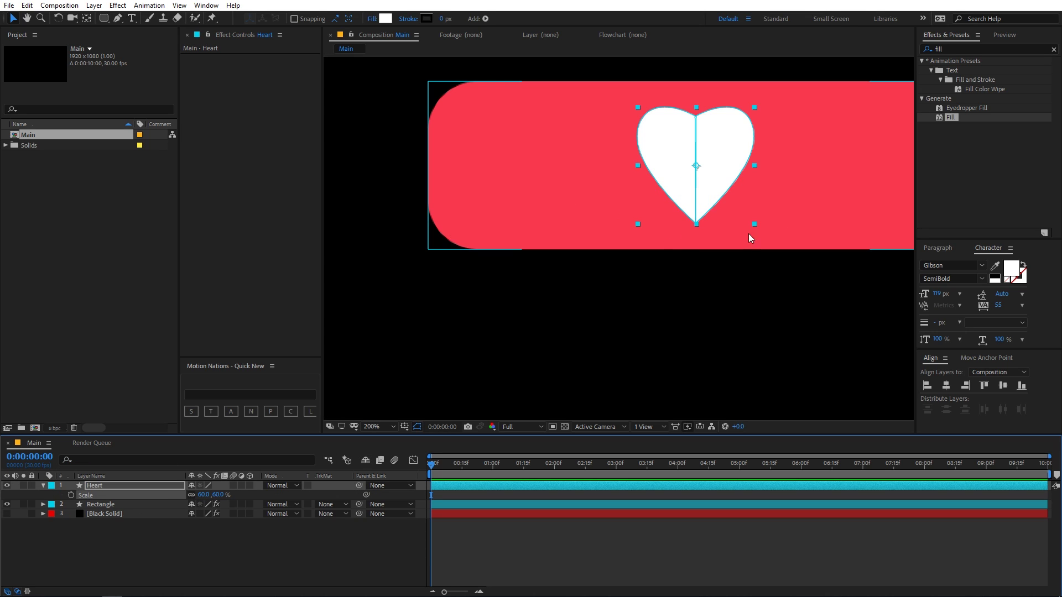
drag(702, 166, 532, 168)
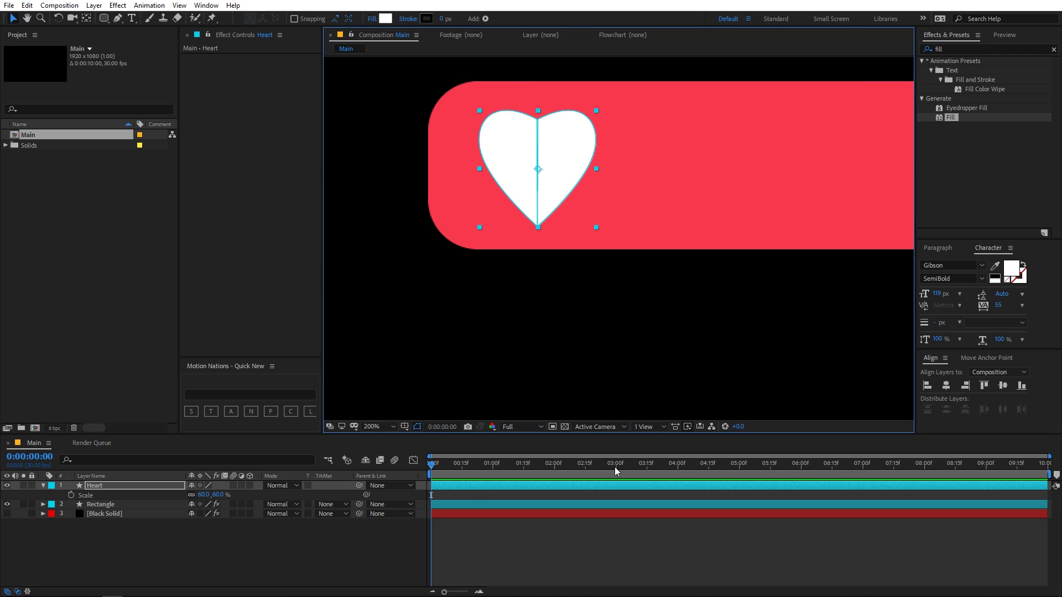
shift+click(621, 509)
click(1003, 385)
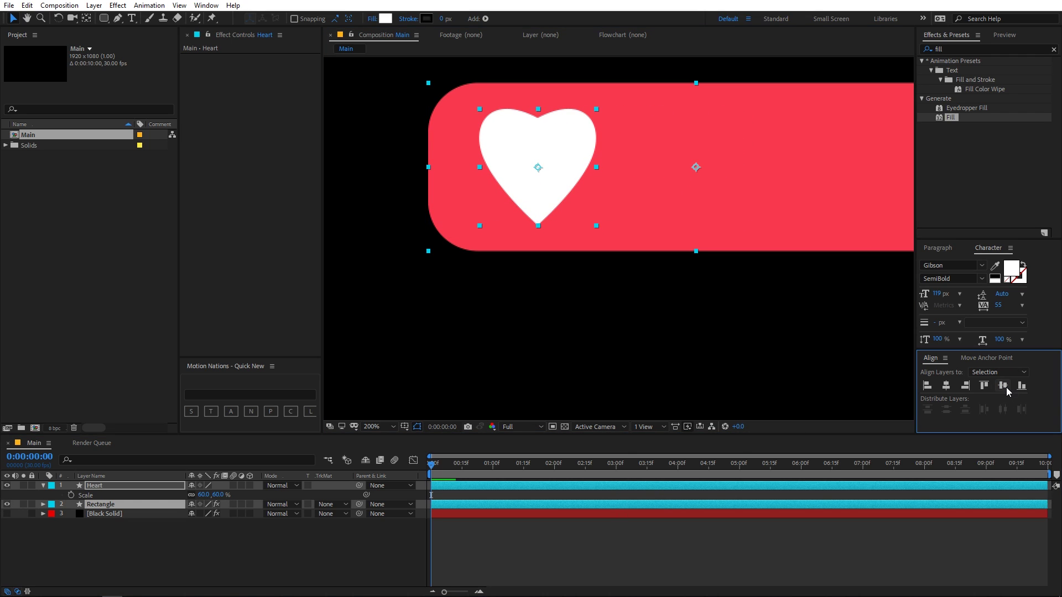
scroll(664, 287, down, 2)
scroll(679, 254, up, 2)
scroll(679, 254, down, 2)
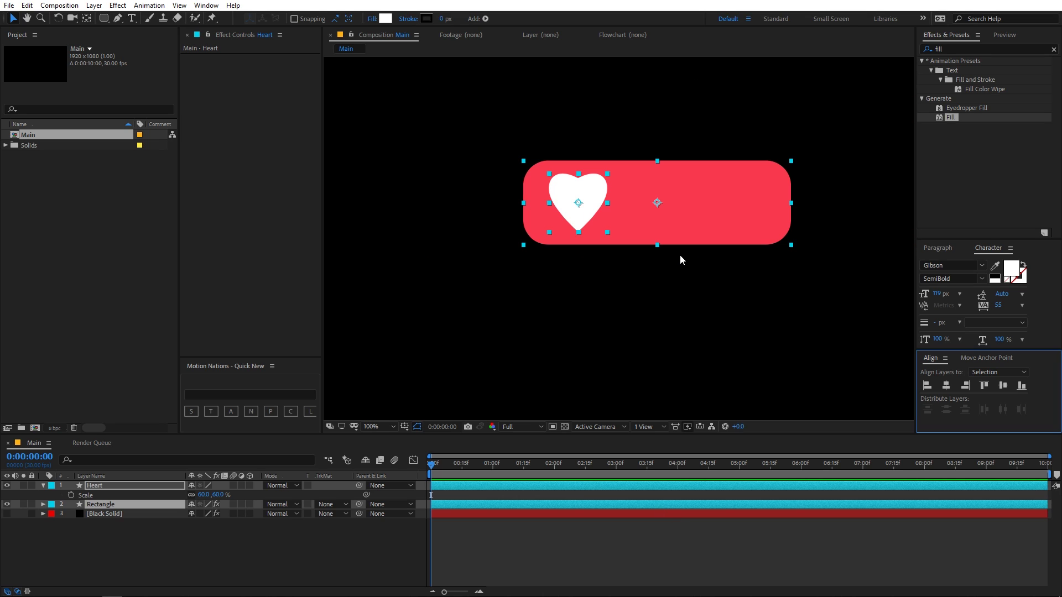
- Narrow the Rectangle layer by unlinking its scale and setting it to 86, 100%
click(642, 507)
scroll(668, 211, down, 1)
scroll(668, 211, up, 1)
click(101, 504)
key(s)
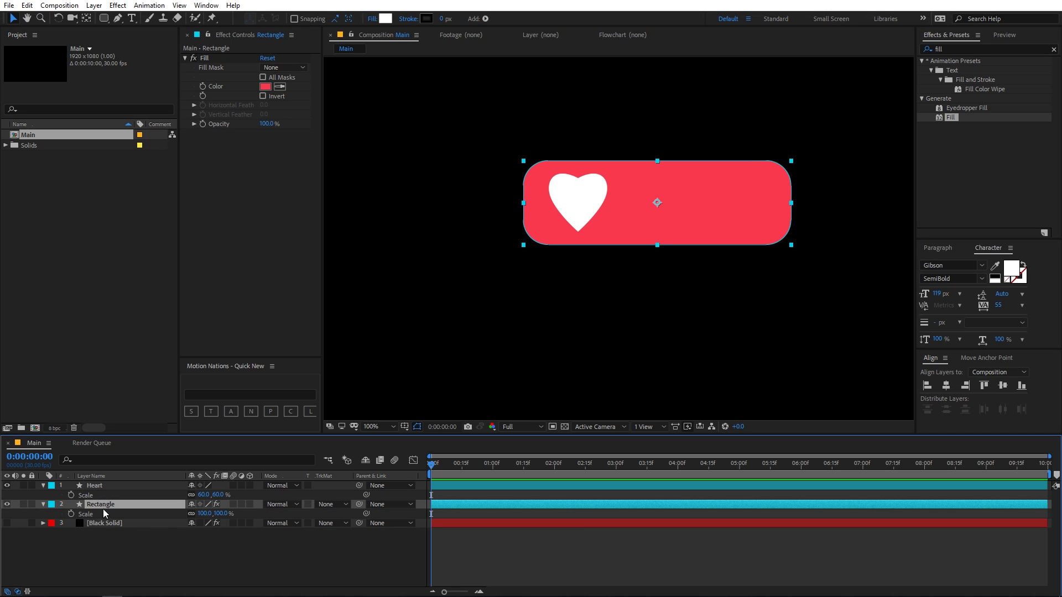
click(191, 513)
drag(204, 514, 199, 517)
click(518, 550)
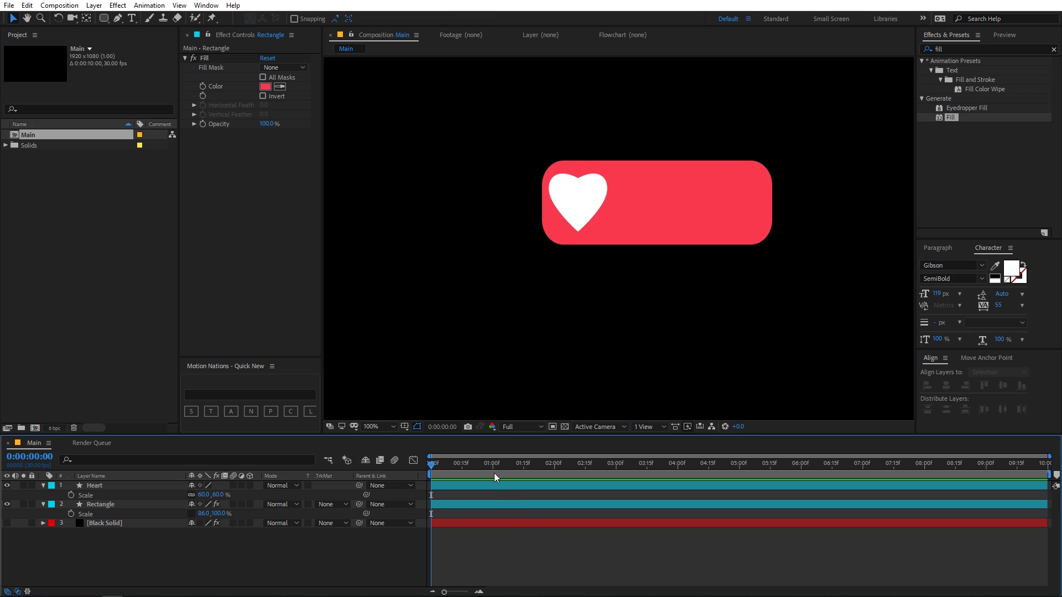
- Nudge the Heart layer about 30 px to the right inside the narrowed rectangle
click(496, 486)
key(shift+Right)
key(shift+Right)
key(shift+Right)
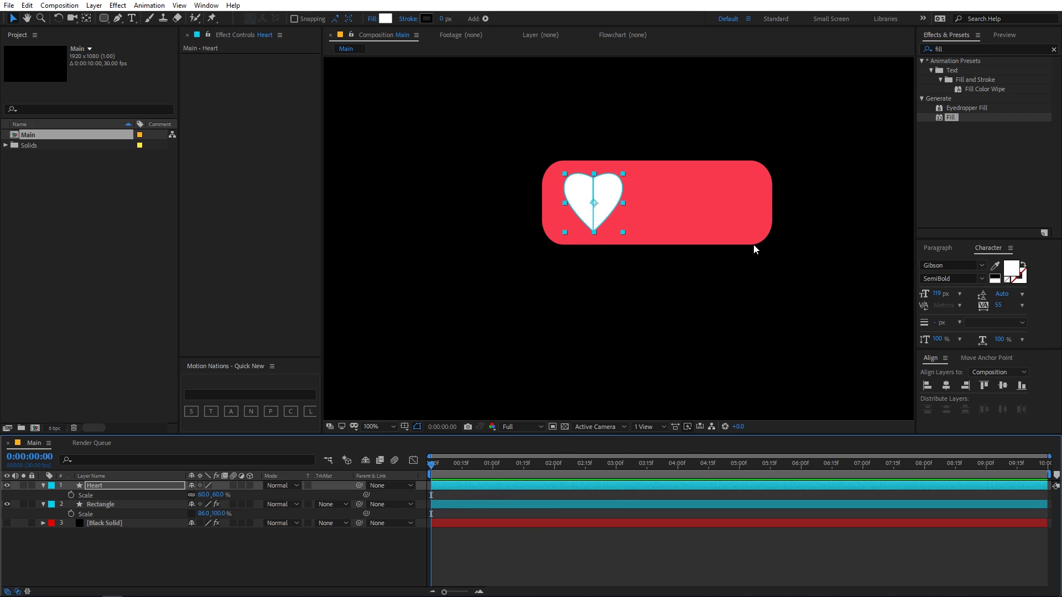
- Deselect the Heart layer and fit the whole composition in the viewer
key(comma)
key(comma)
key(comma)
click(658, 512)
key(period)
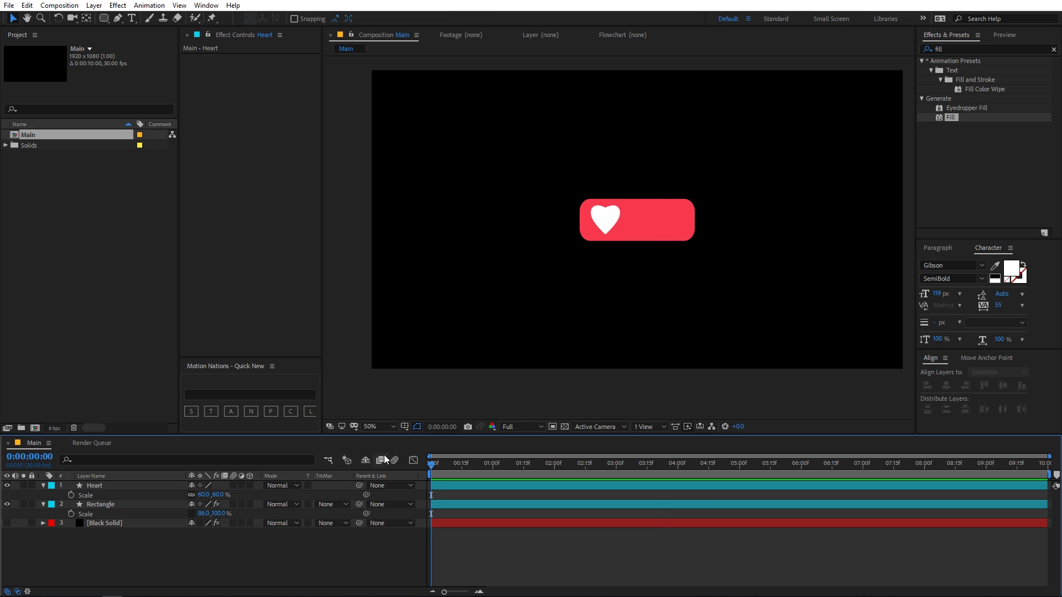
click(387, 426)
click(390, 243)
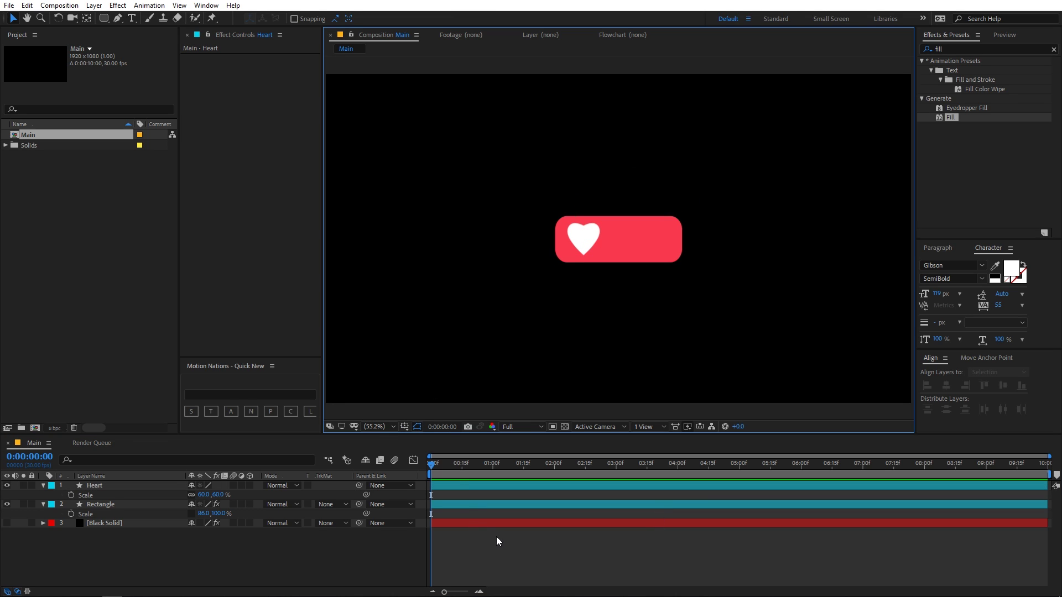
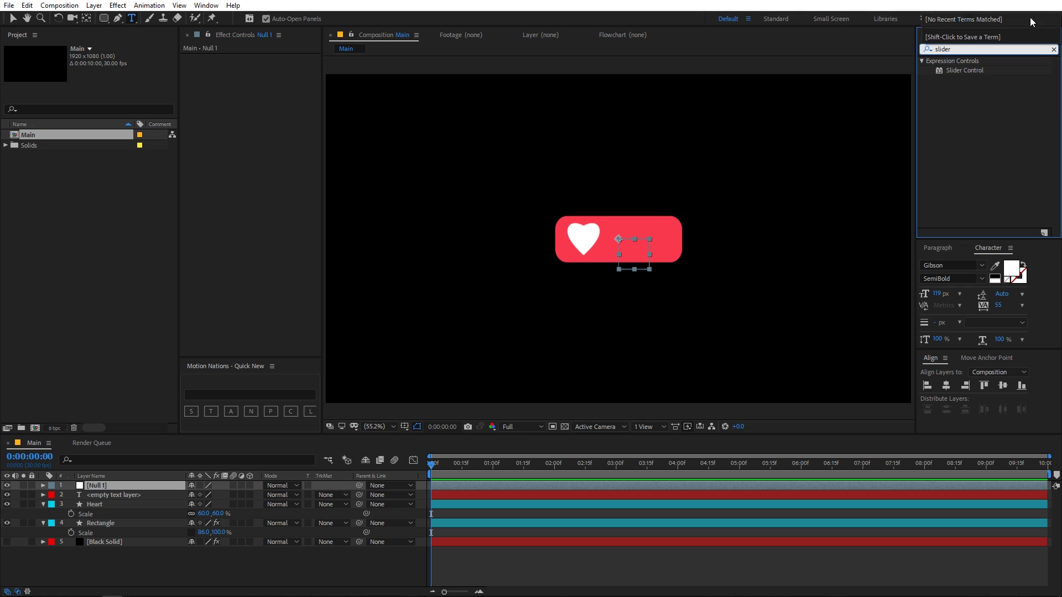
- Apply the Slider Control effect to the Null 1 layer and reveal its Slider property in an enlarged timeline
drag(965, 70, 108, 486)
key(v)
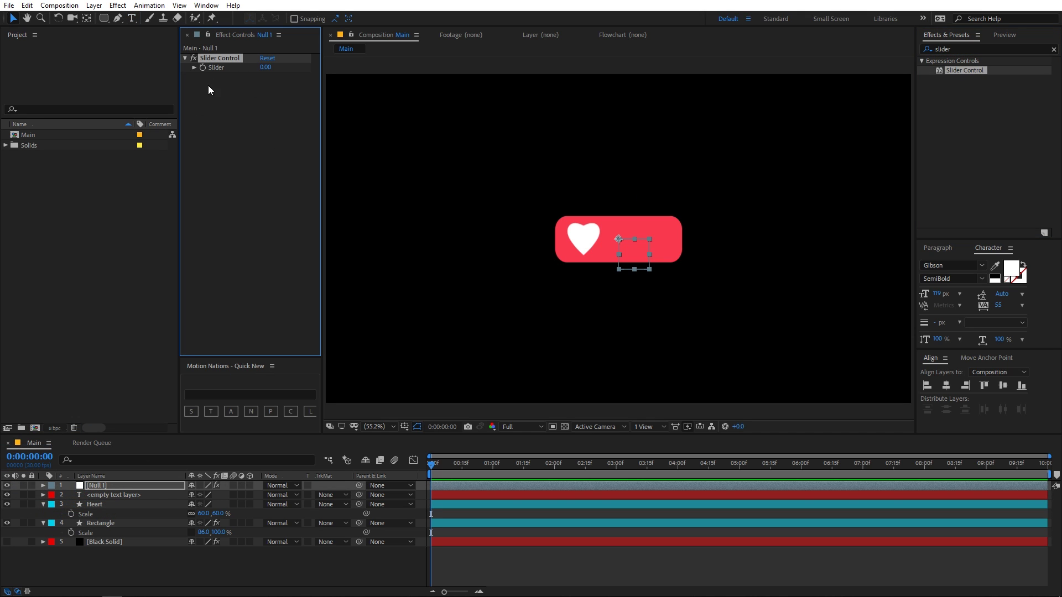
right_click(215, 69)
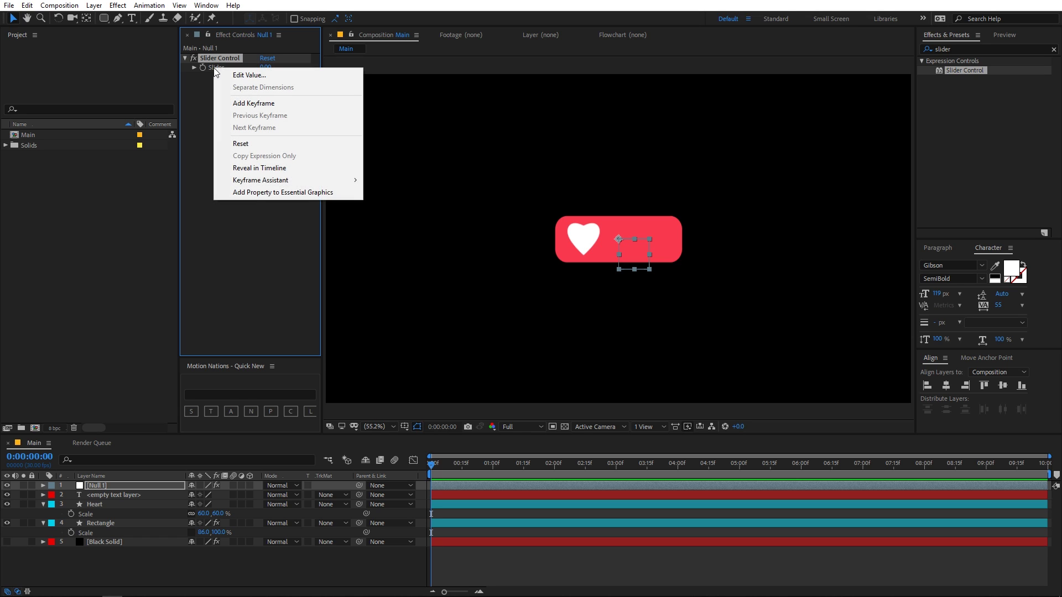
click(246, 168)
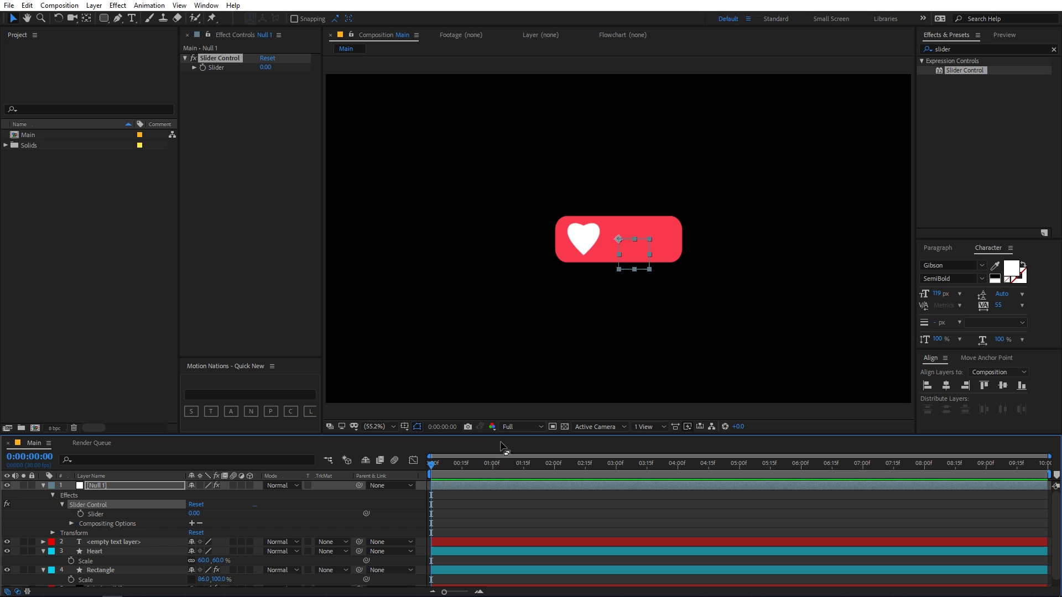
drag(515, 434, 532, 398)
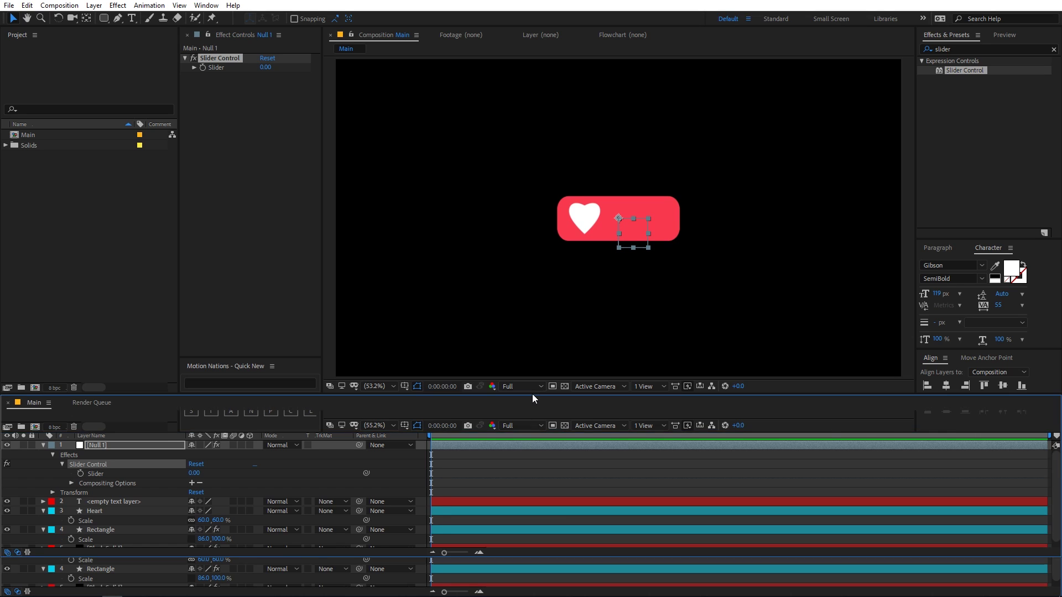
- Add an expression to the empty text layer's Source Text, replacing the default code with Math.round()
click(114, 501)
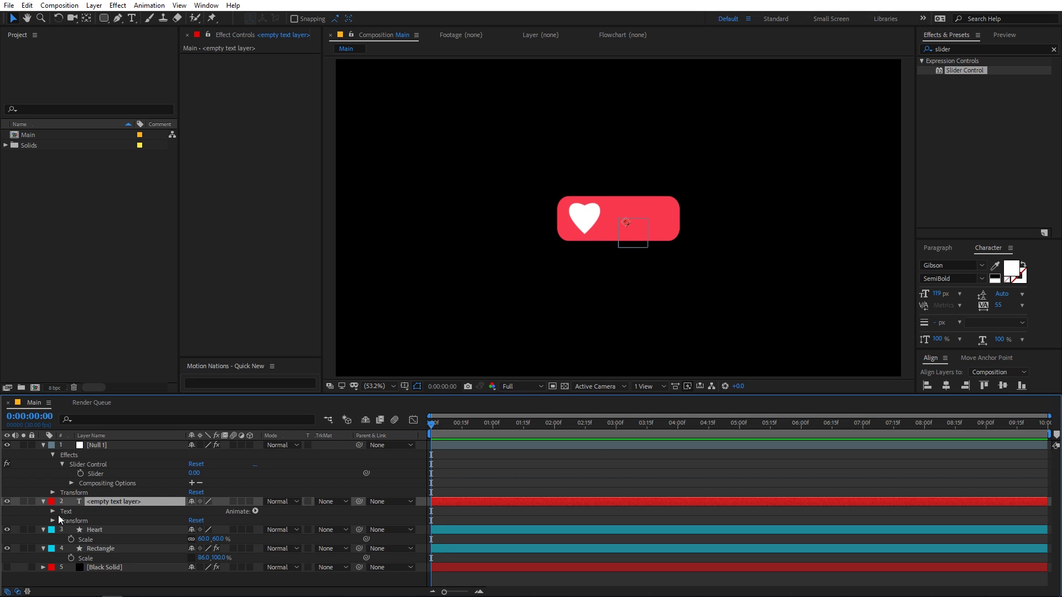
click(43, 501)
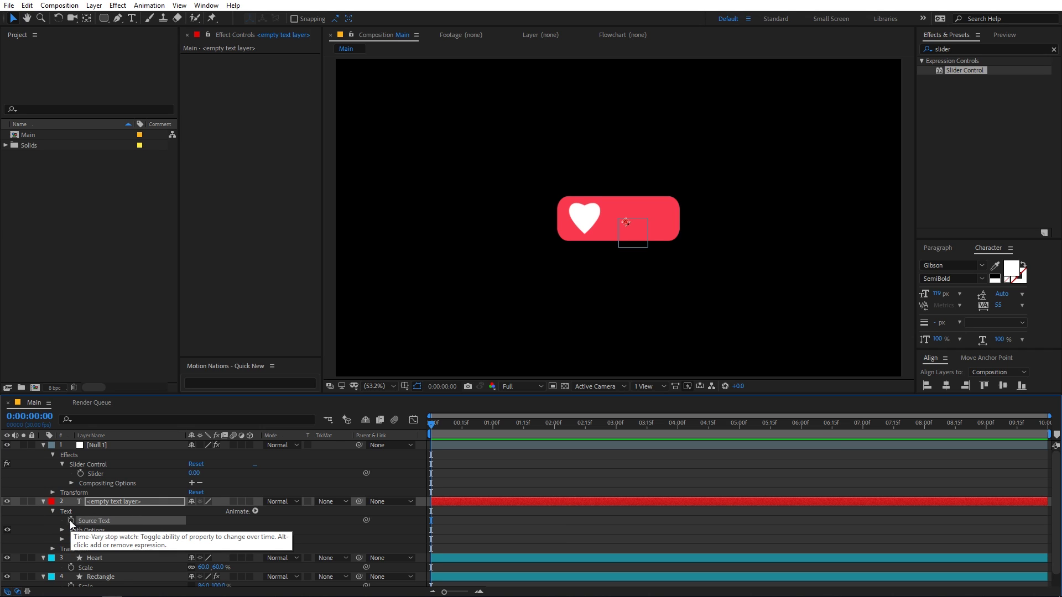
alt+click(71, 521)
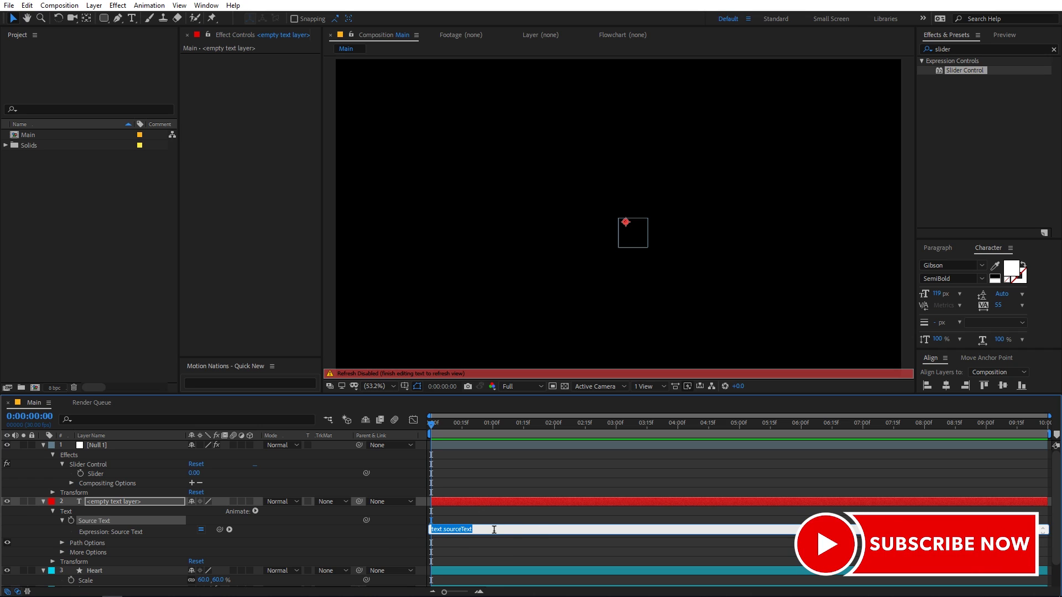
key(BackSpace)
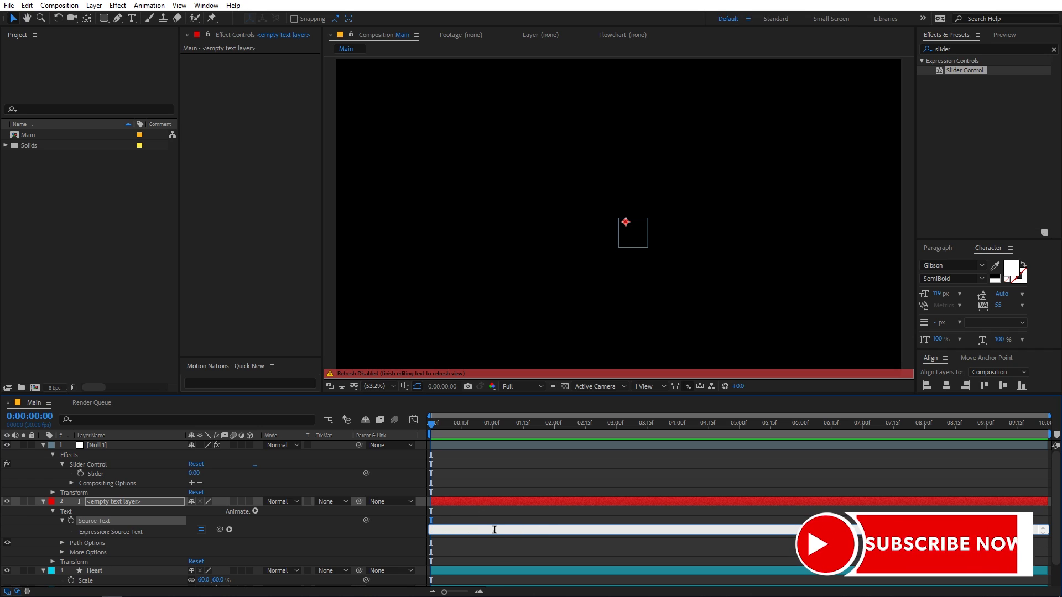
text(Math.round()
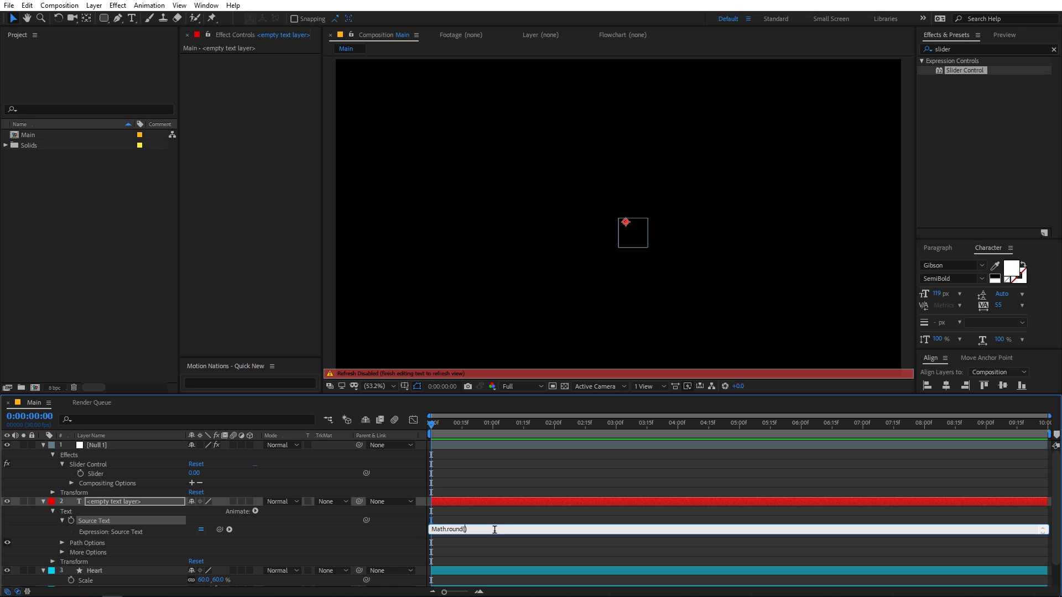
- Link the Null 1 layer's Slider inside the parentheses of the Math.round() expression and commit it
click(471, 541)
click(462, 529)
click(469, 529)
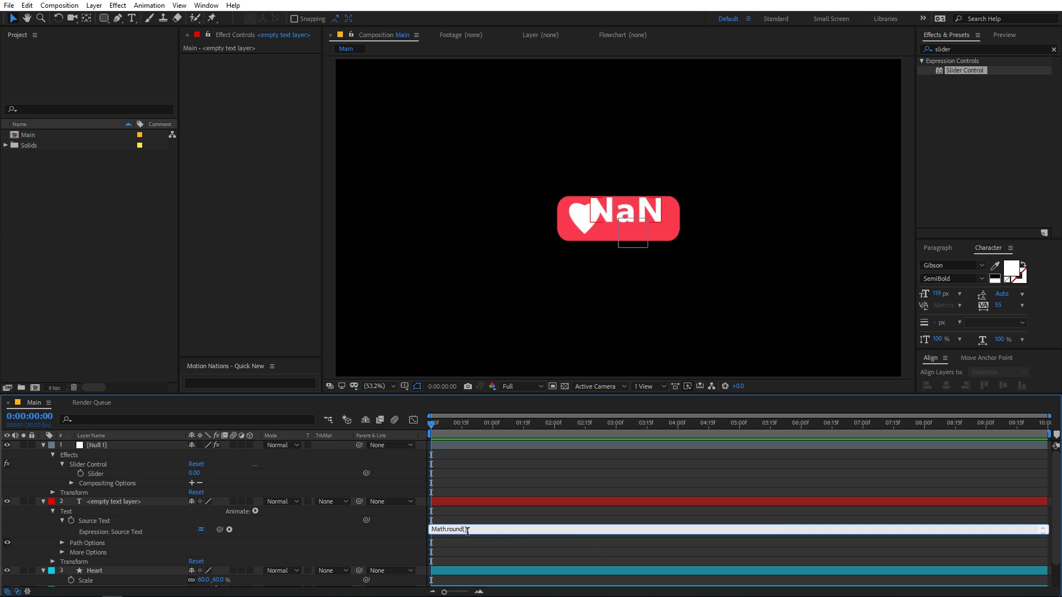
drag(220, 530, 92, 473)
click(553, 464)
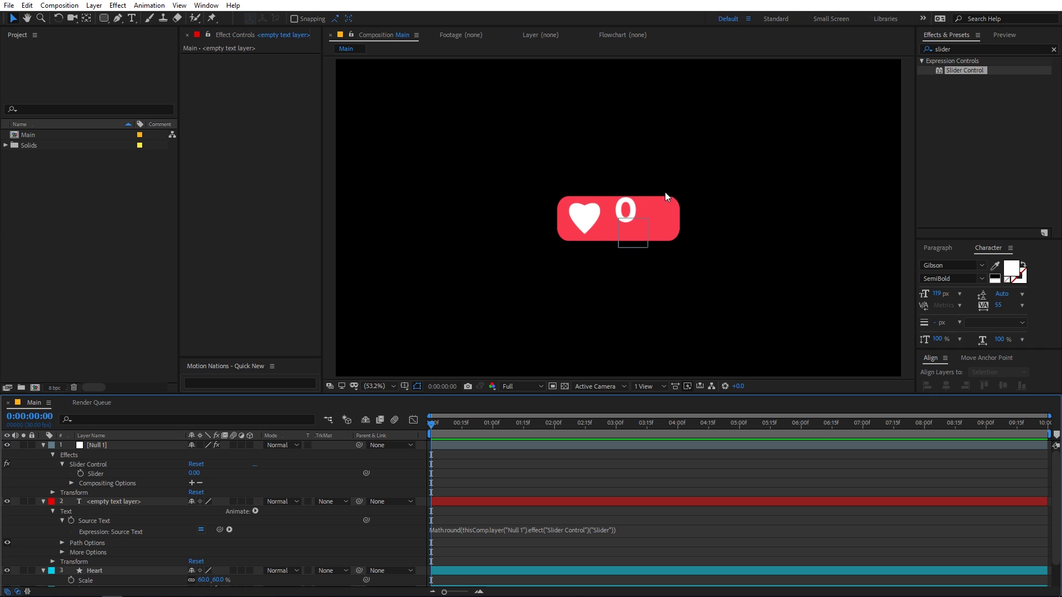
- Test the counter by setting the Null 1 layer's Slider to 92, and collapse the layer's properties
click(105, 445)
drag(266, 67, 313, 69)
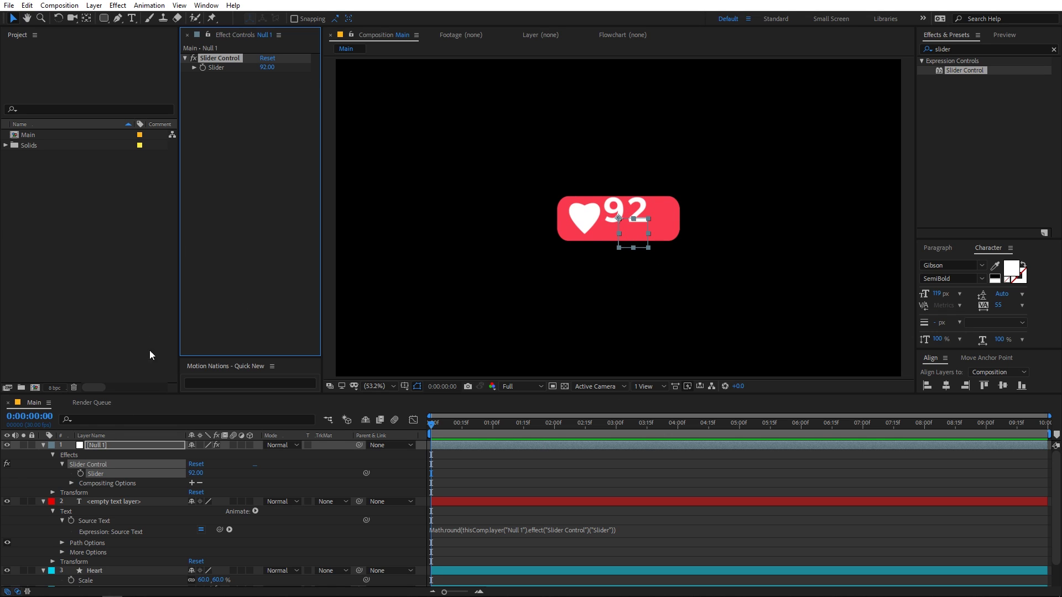
click(43, 445)
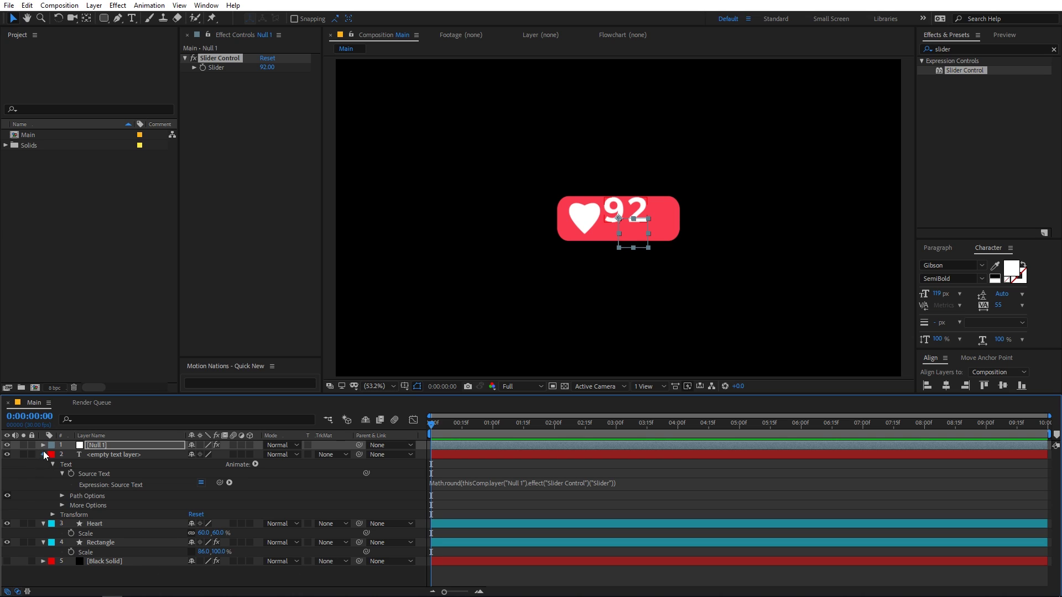
- Collapse the empty text layer's properties and rename the layer as counter
click(43, 454)
click(115, 454)
key(Return)
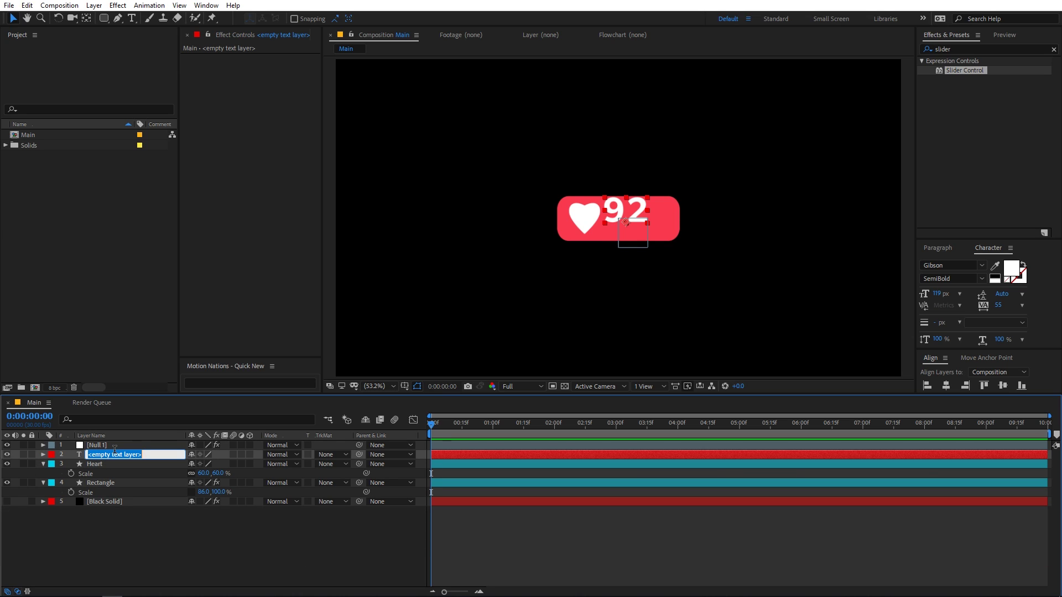
text(counter)
key(Return)
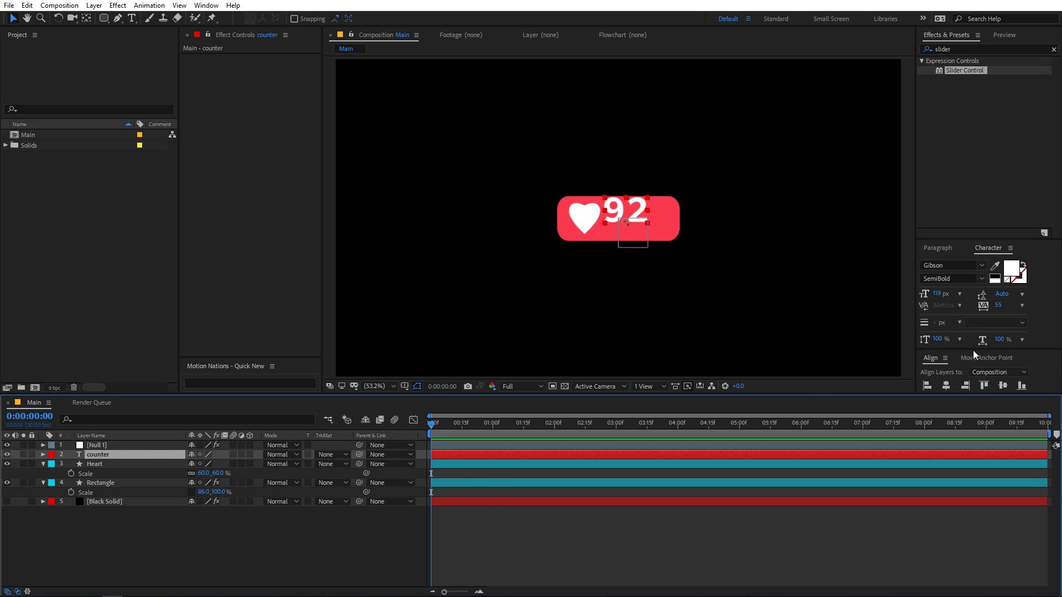
- Center the counter layer horizontally and vertically in the composition
drag(975, 238, 984, 188)
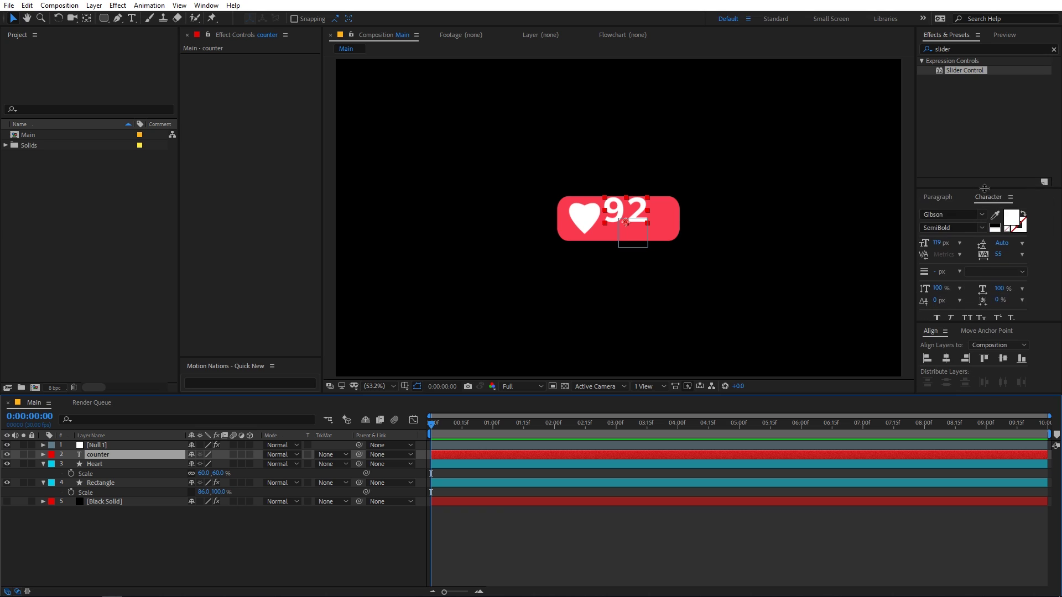
drag(977, 325, 977, 302)
click(977, 303)
click(931, 302)
click(945, 330)
click(1003, 329)
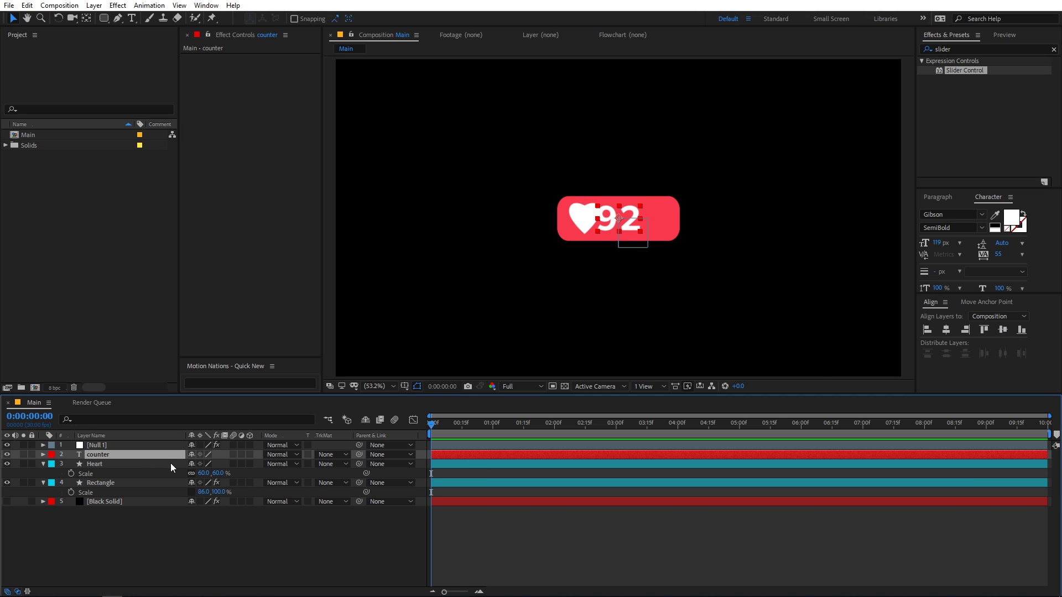
- Scale the counter layer to 86.9% and move it to the right, clear of the heart
key(s)
drag(206, 464, 134, 461)
scroll(619, 221, up, 4)
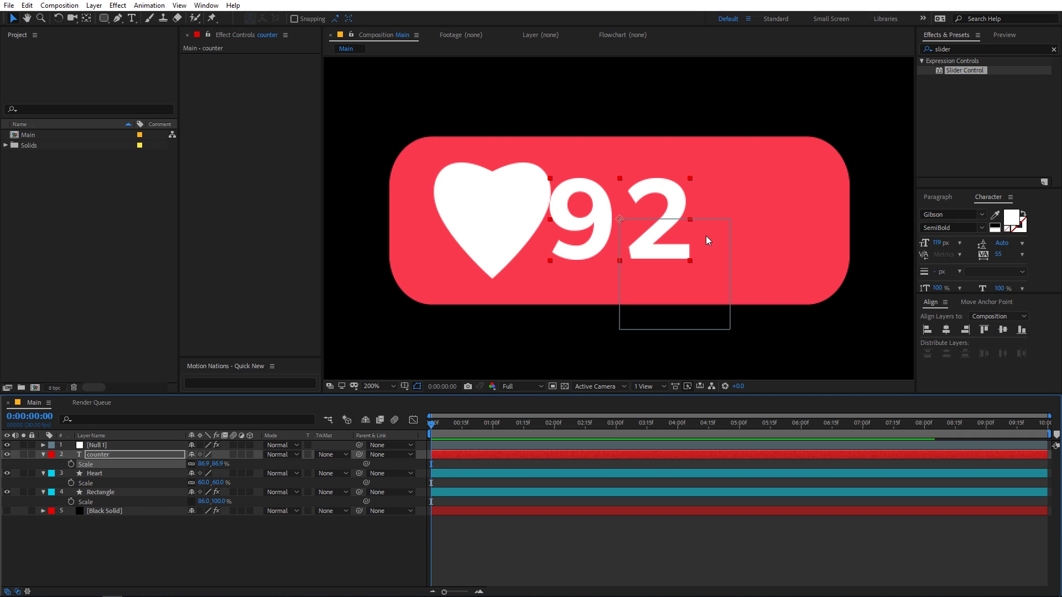
drag(619, 220, 693, 219)
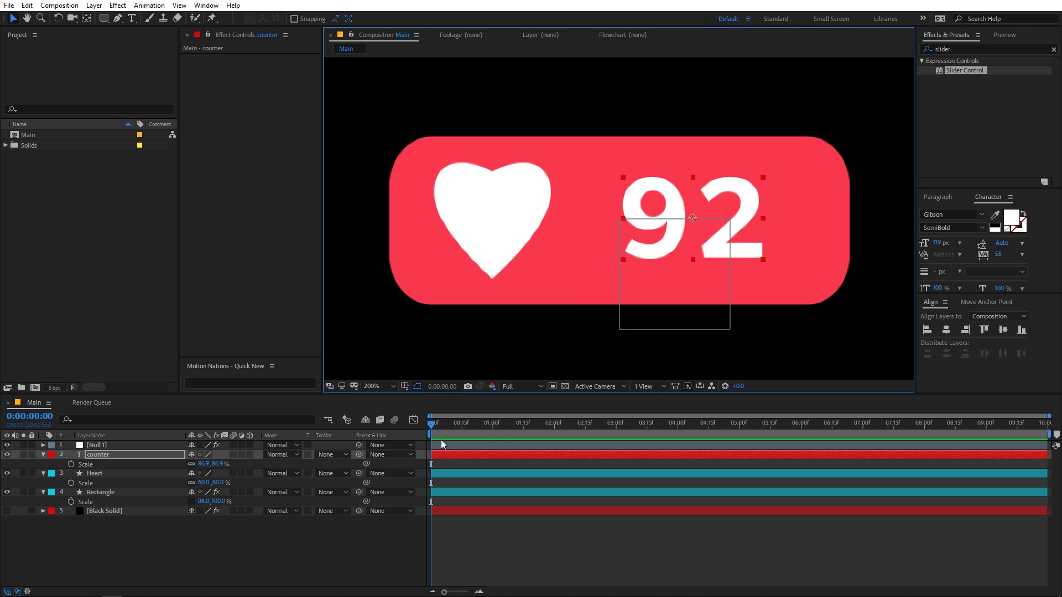
- Keyframe the Null 1 layer's Slider at the start of the composition with a value of 0
click(105, 445)
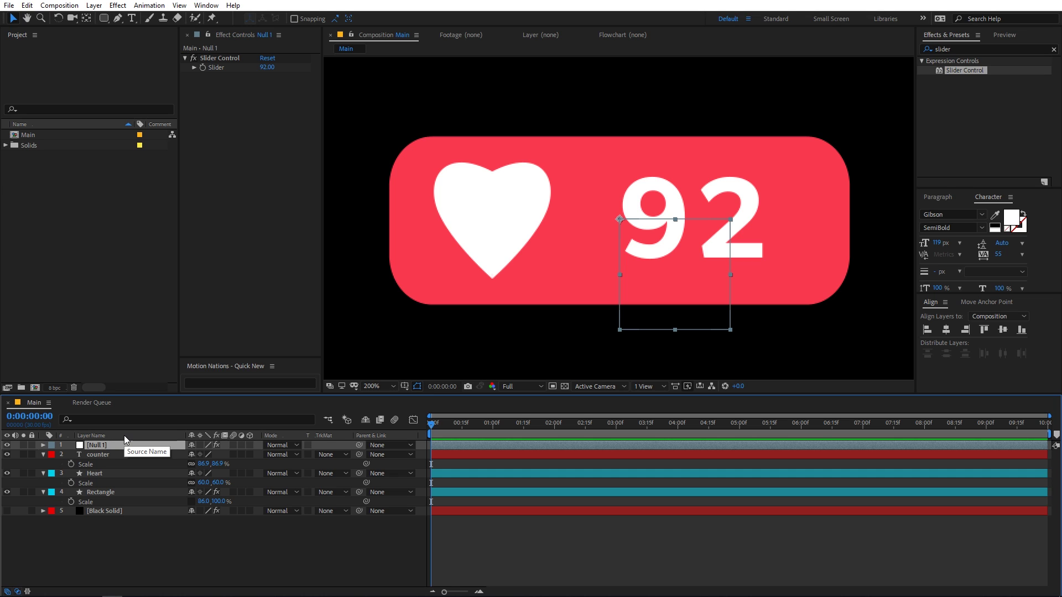
click(203, 67)
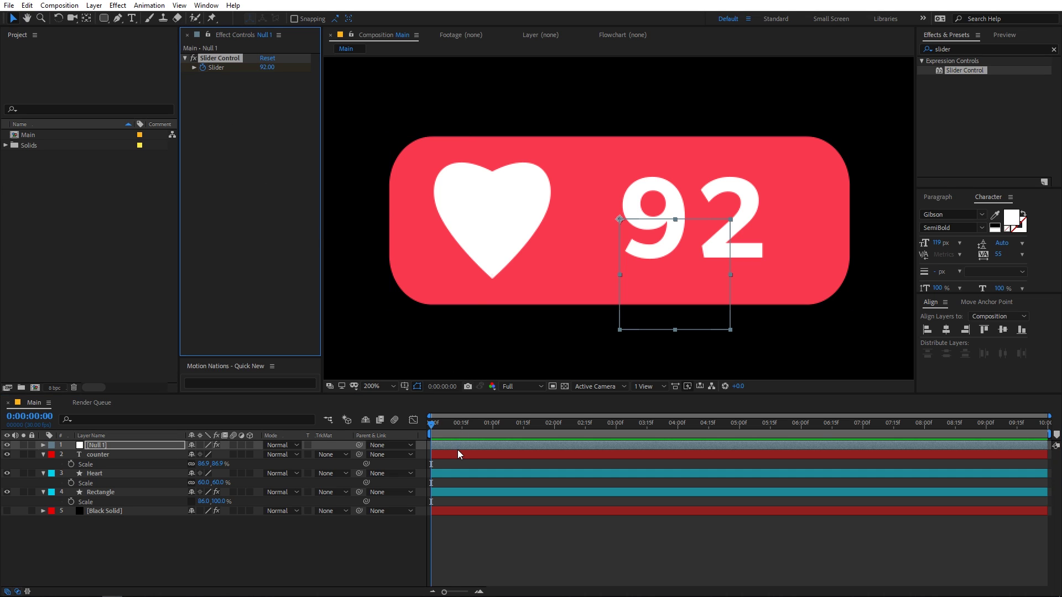
key(u)
click(267, 68)
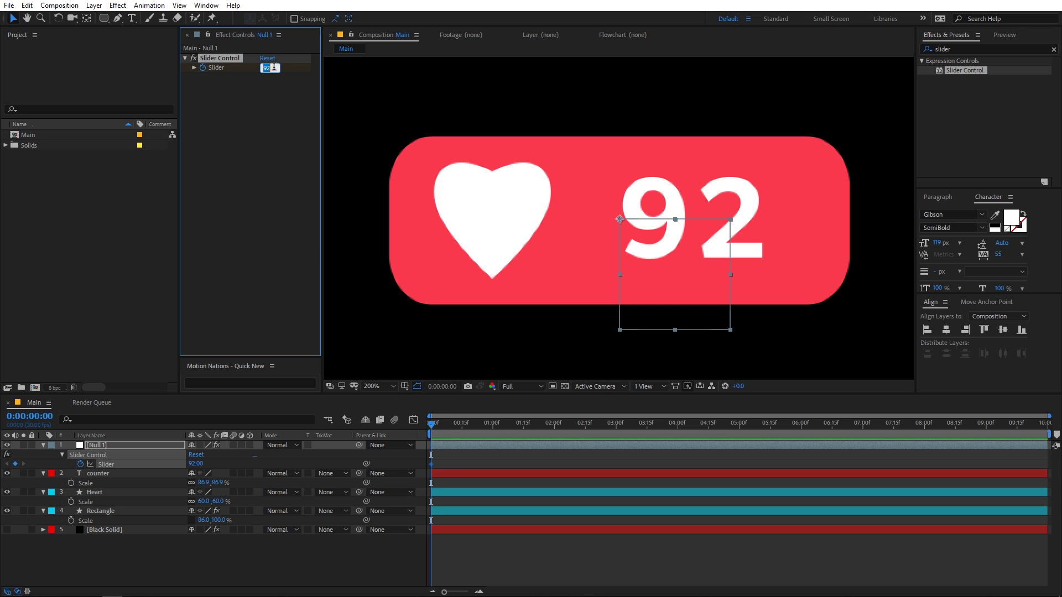
text(0)
- Add a Slider keyframe of 100 at 0:00:09:29 and preview the counting animation
click(1051, 425)
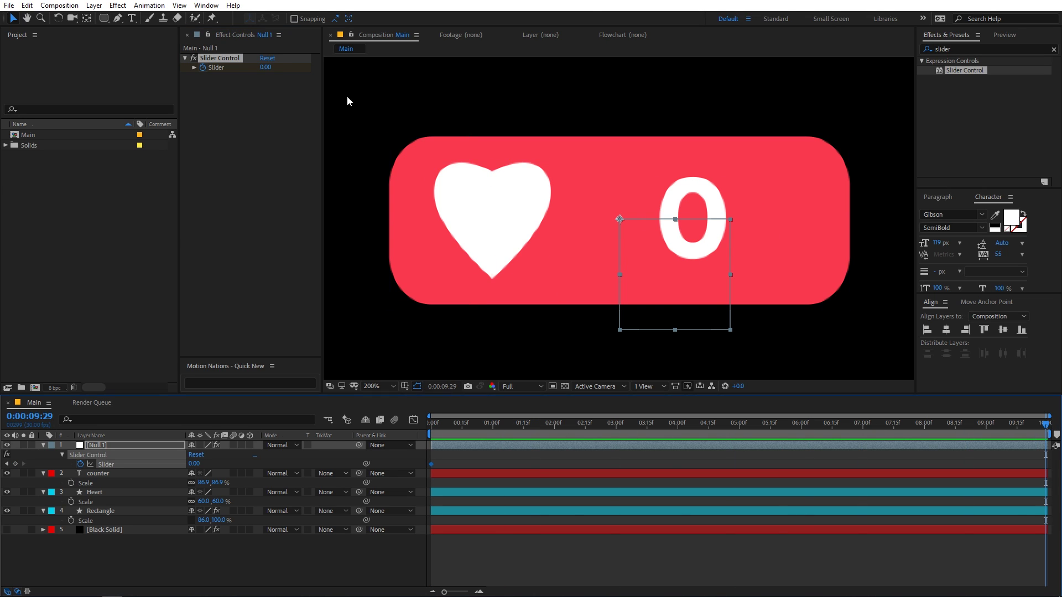
click(265, 68)
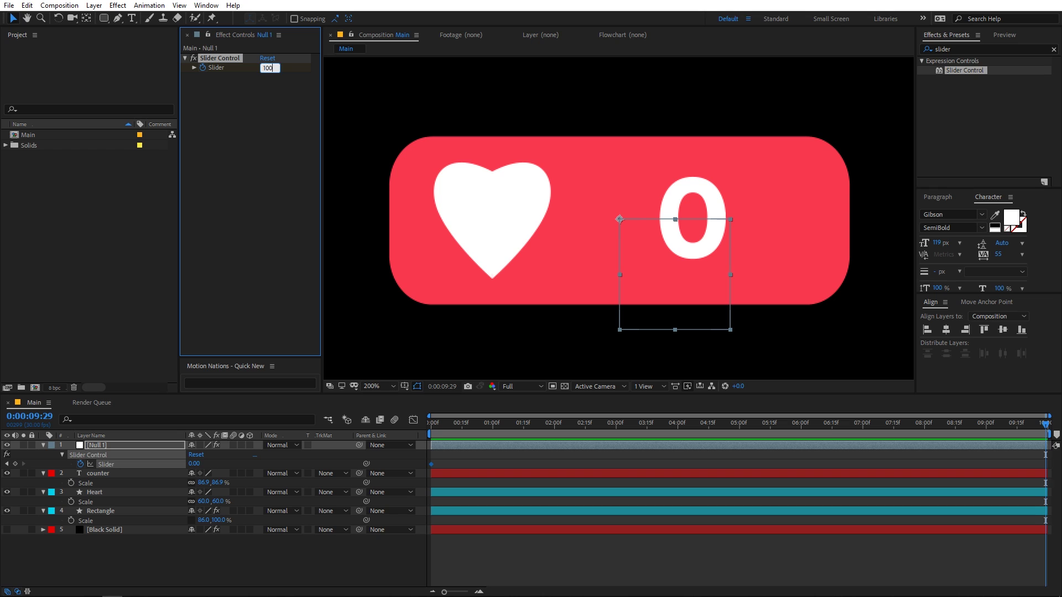
key(Return)
key(space)
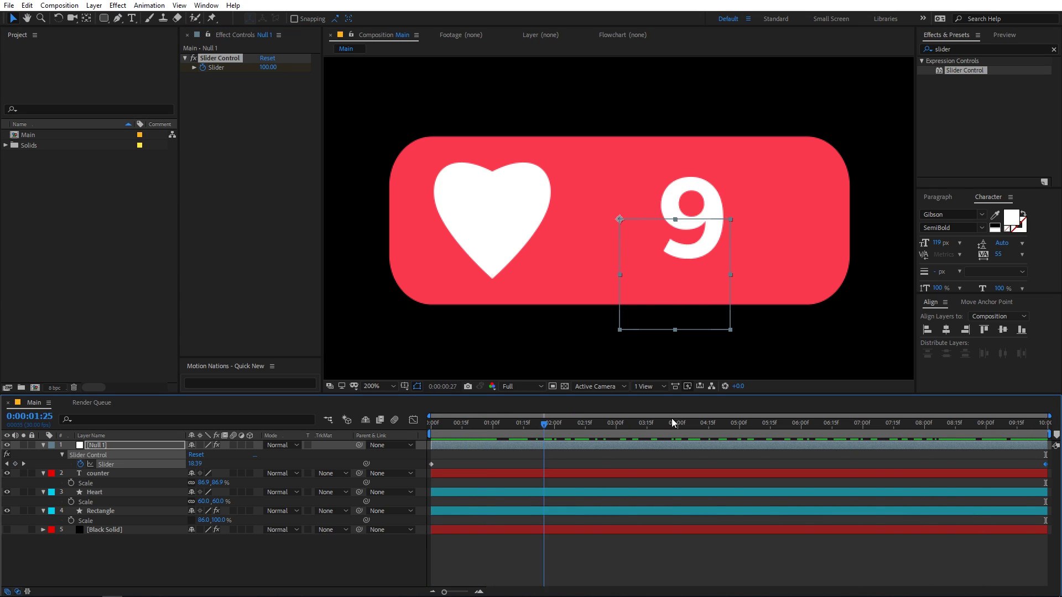
- Try 277 as the Slider value of the end keyframe and set it back to 100
drag(269, 67, 360, 72)
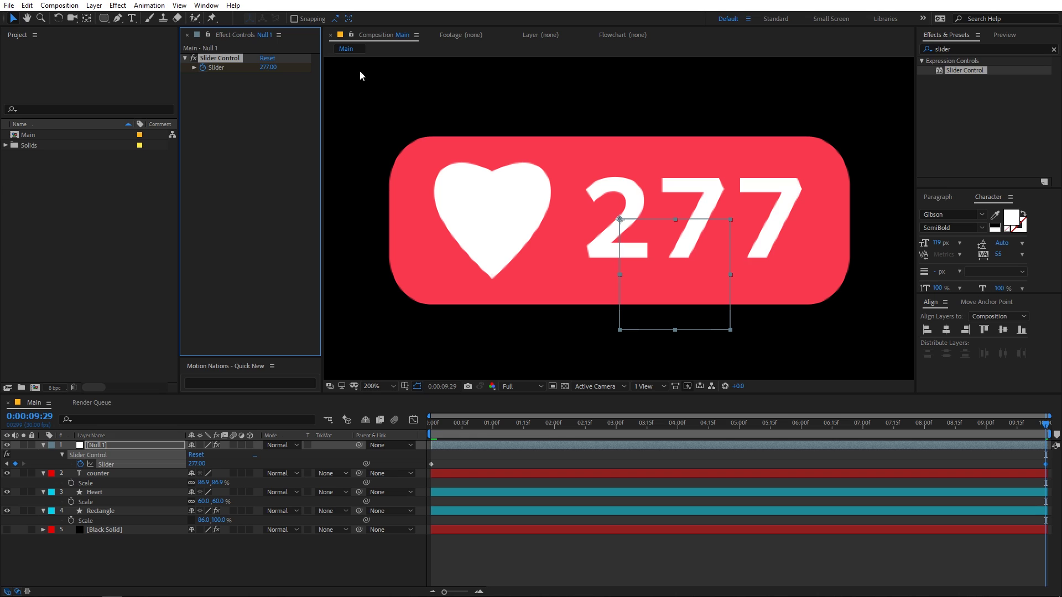
click(270, 67)
text(100)
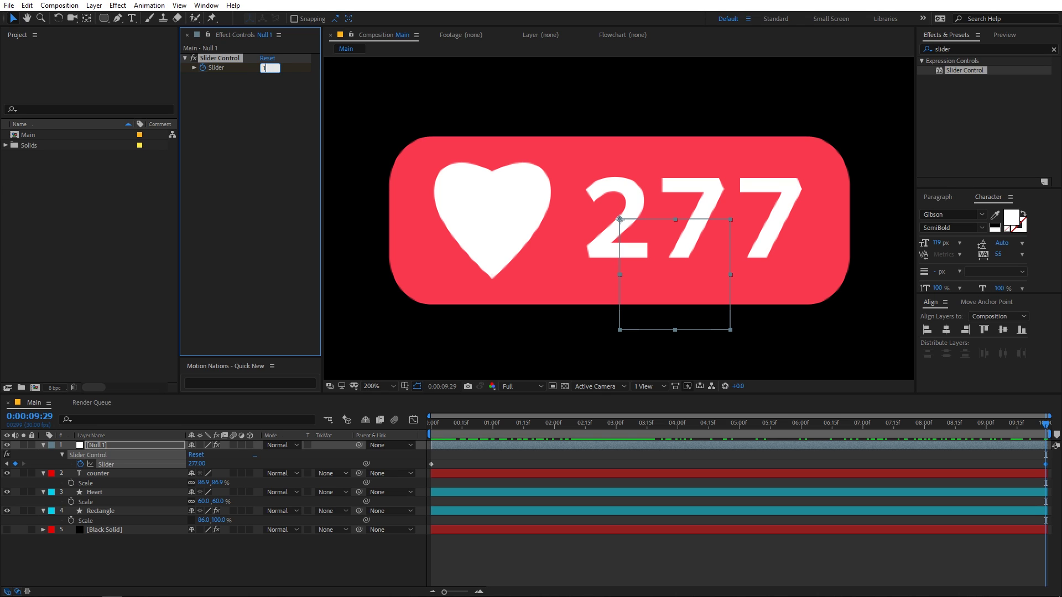
key(Return)
- Deselect the Null 1 layer, fit the composition in the viewer and return the playhead to the start
click(462, 456)
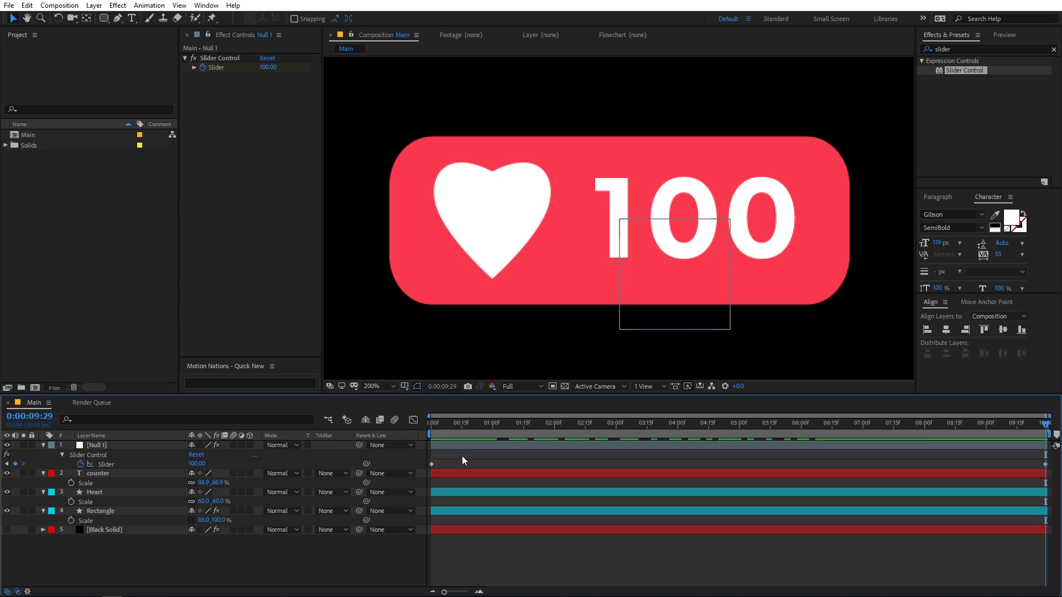
key(comma)
click(380, 385)
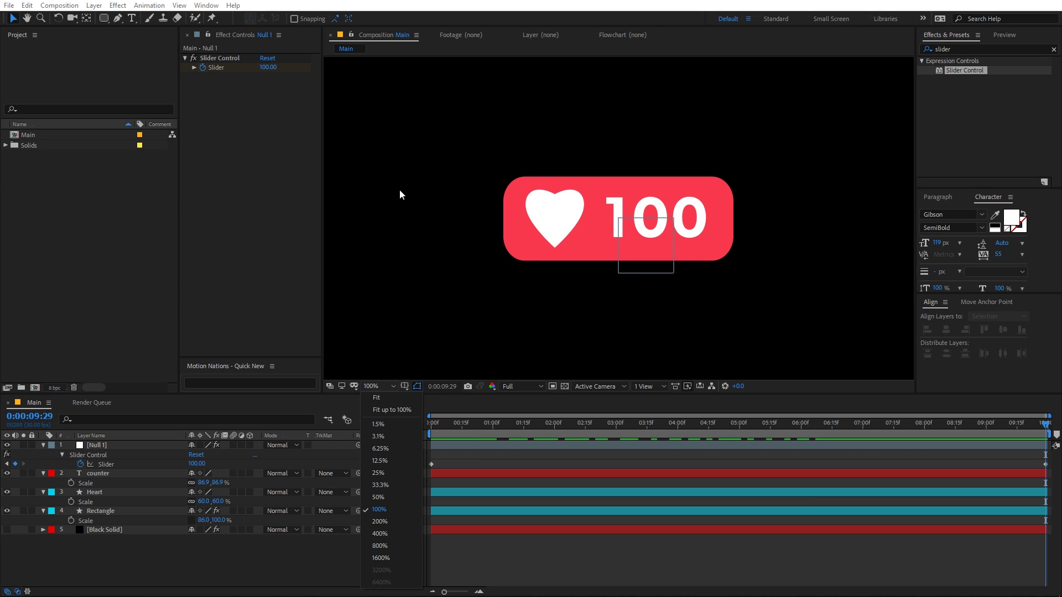
click(374, 412)
drag(478, 433, 111, 412)
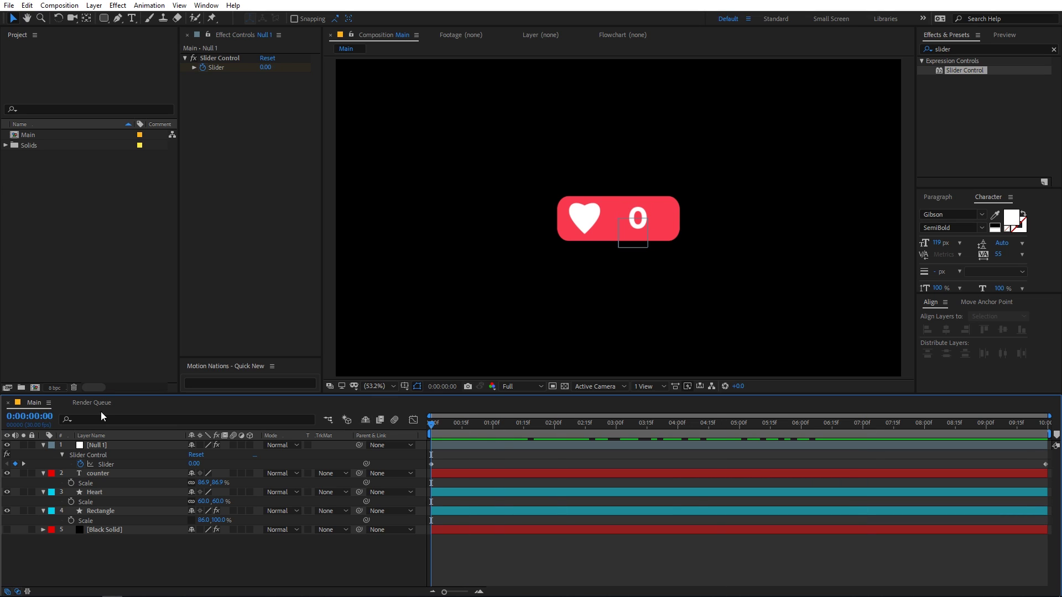
- Collapse the open properties of the Null 1, counter, Heart and Rectangle layers and deselect everything
click(44, 445)
click(105, 491)
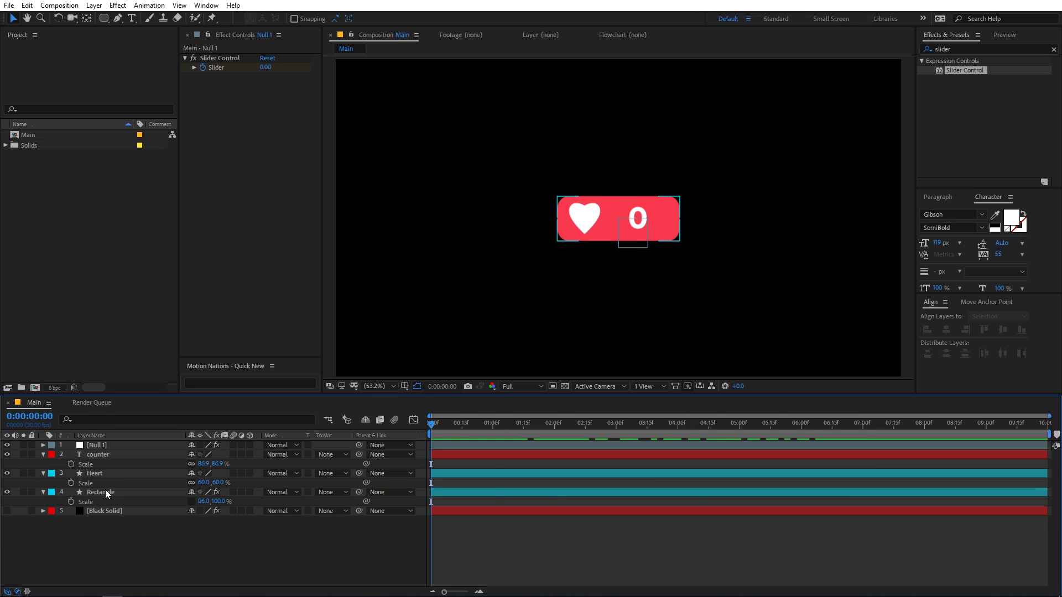
click(43, 455)
click(141, 446)
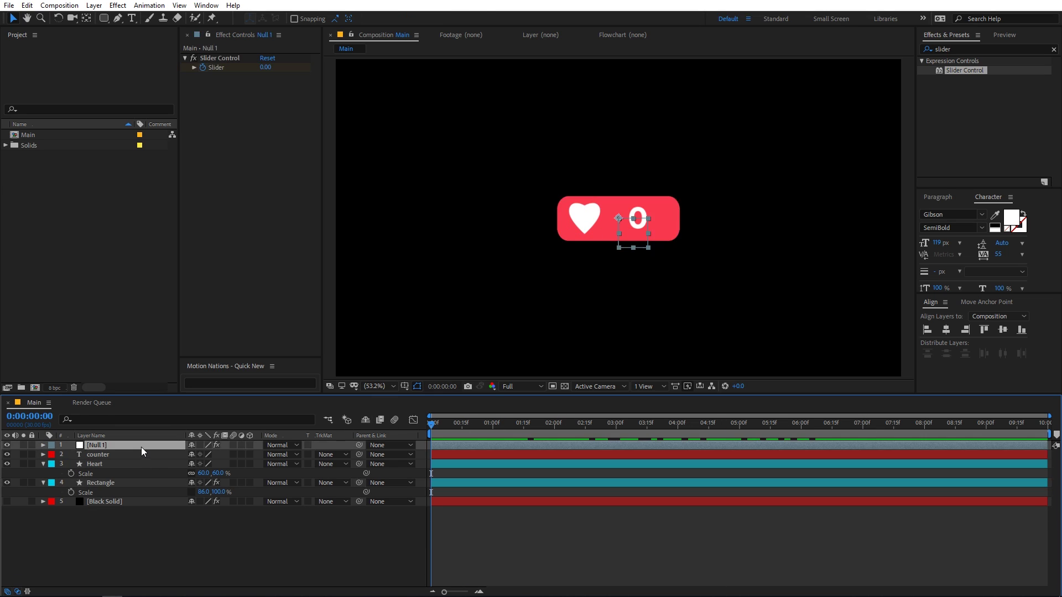
shift+click(128, 483)
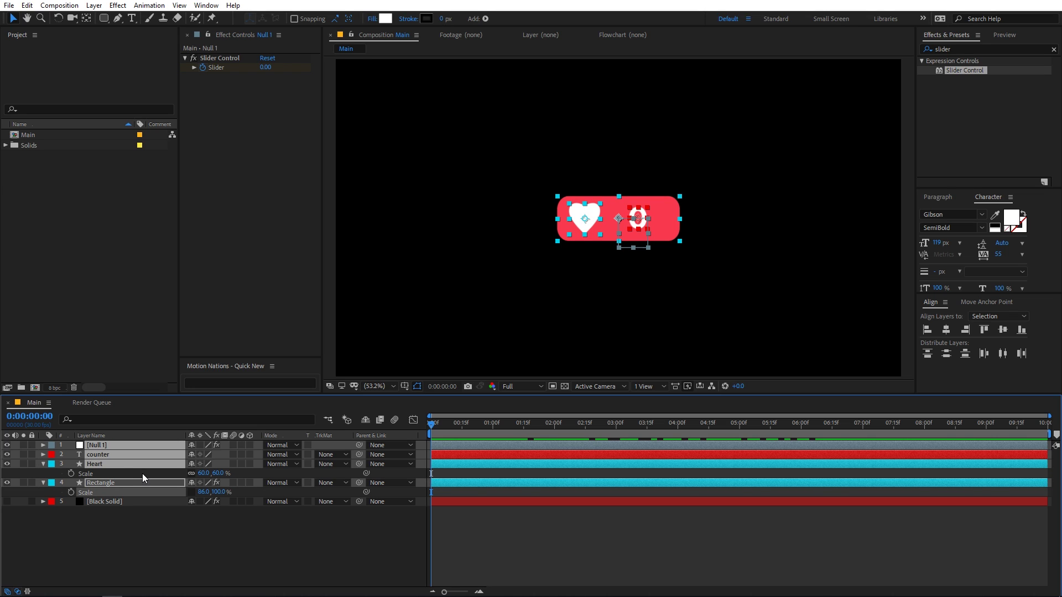
key(u)
click(533, 260)
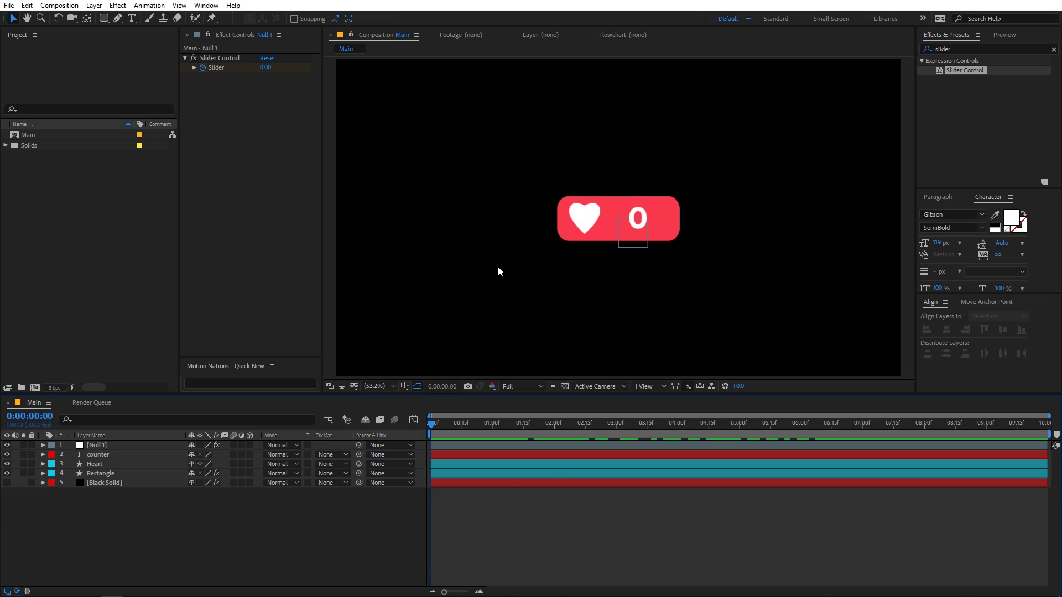
click(98, 464)
key(s)
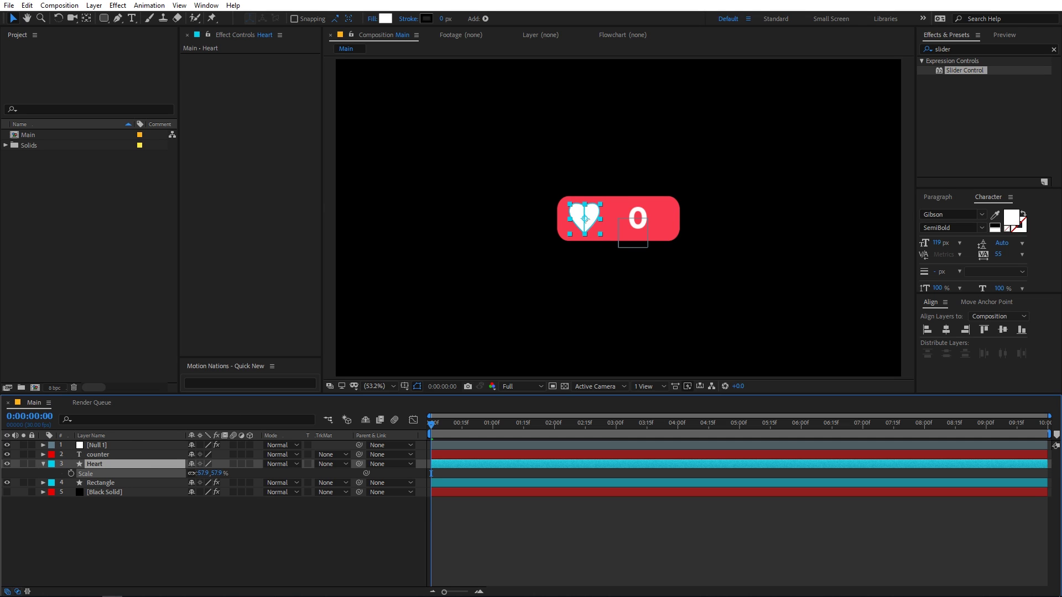
click(441, 540)
click(43, 464)
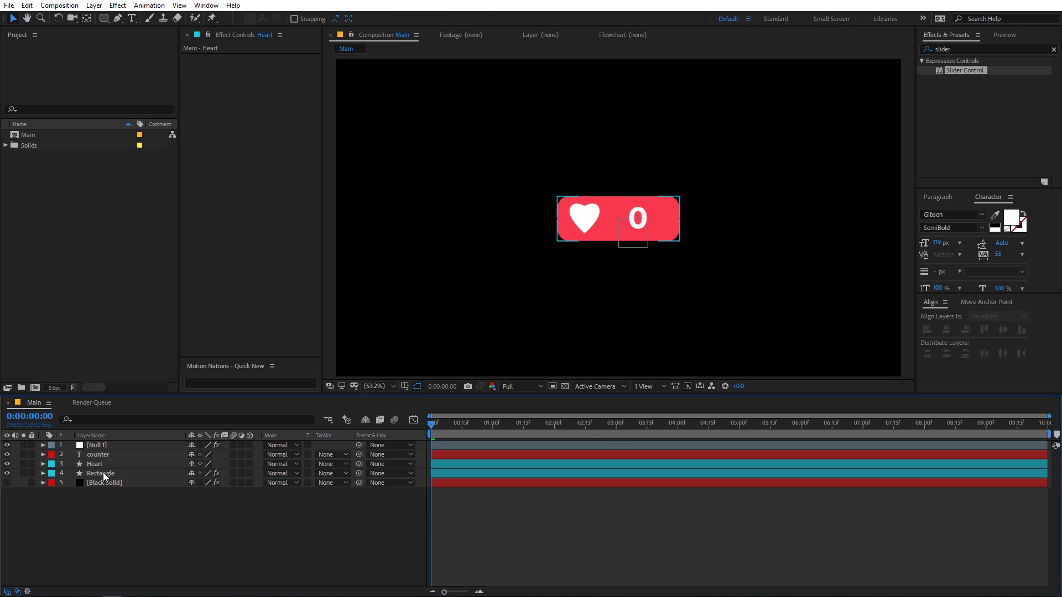
- Draw a small downward-pointing triangular tail with the Pen tool under the heart, on the lower edge of the Rectangle layer
click(104, 473)
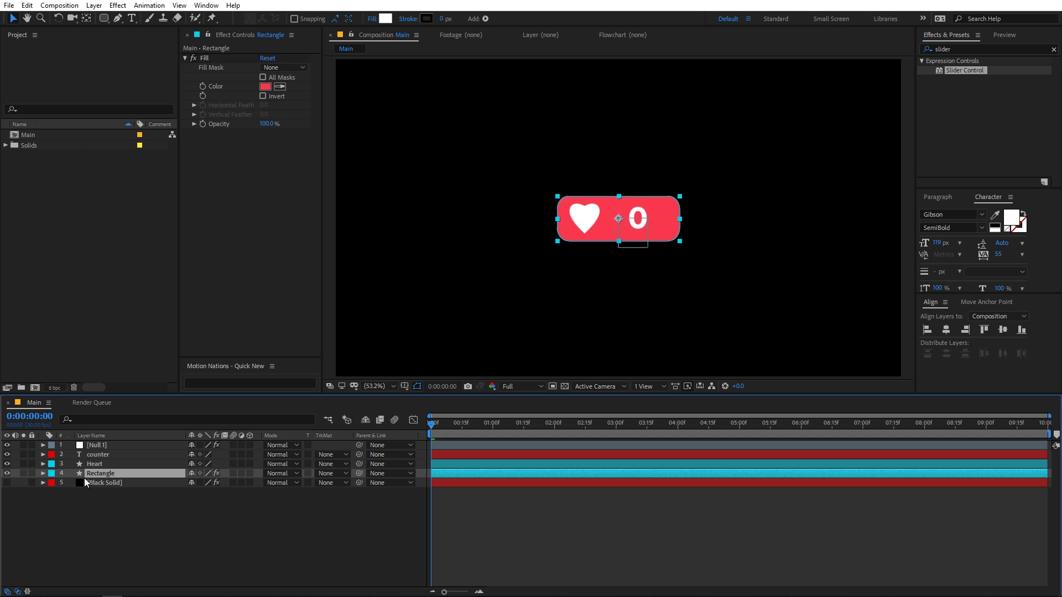
click(119, 19)
scroll(498, 218, up, 5)
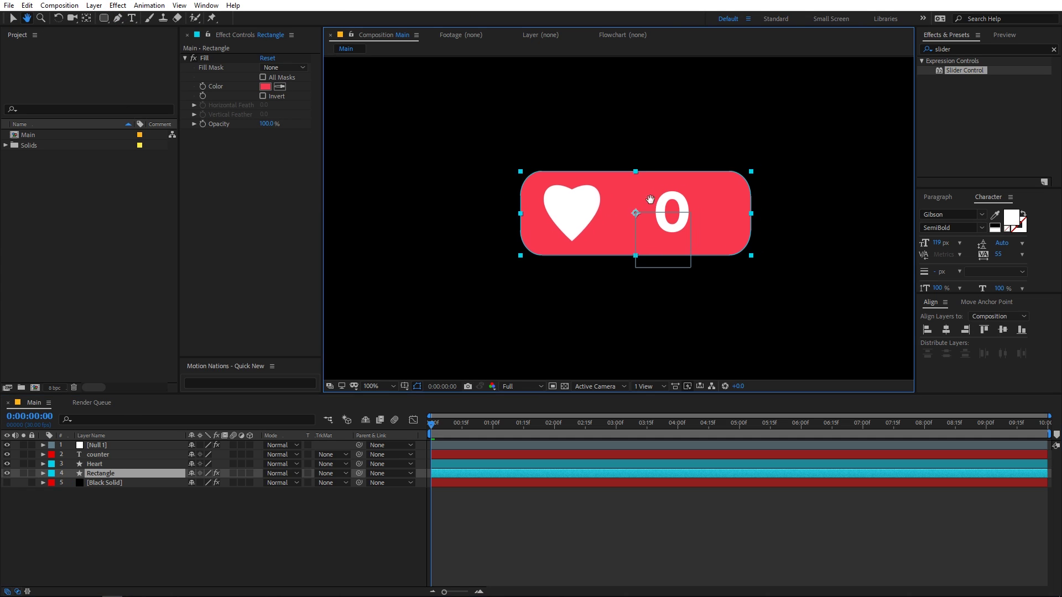
drag(808, 170, 658, 206)
scroll(664, 208, down, 1)
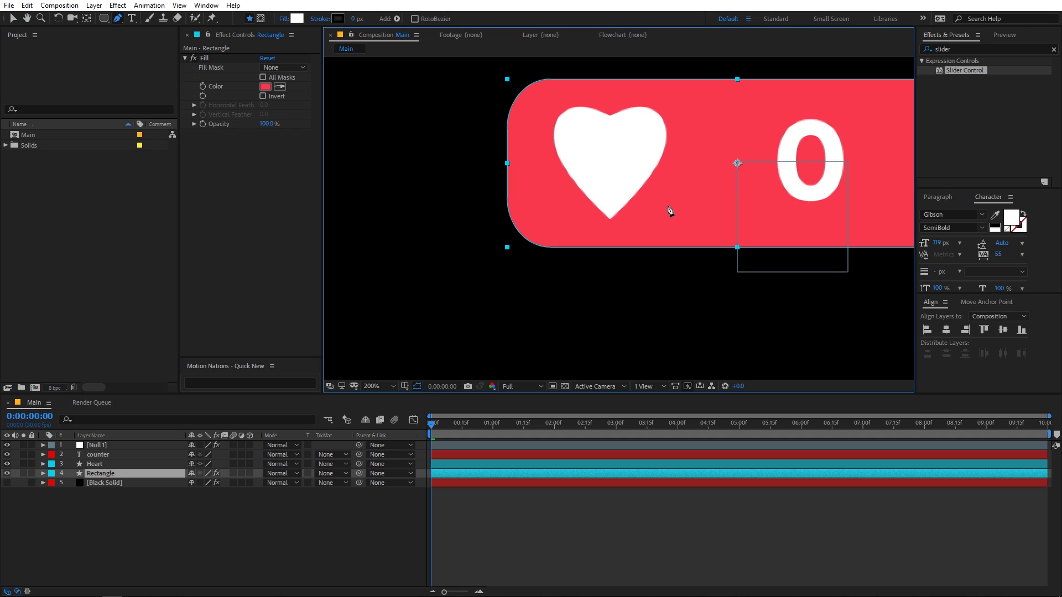
drag(588, 250, 536, 261)
key(space)
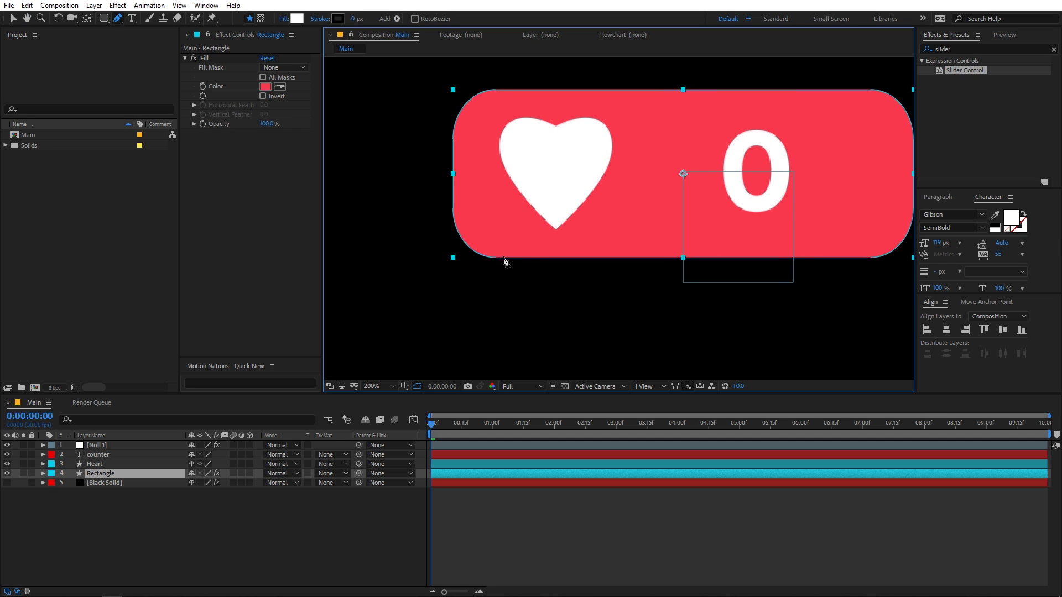
click(504, 256)
click(524, 289)
click(548, 256)
click(503, 256)
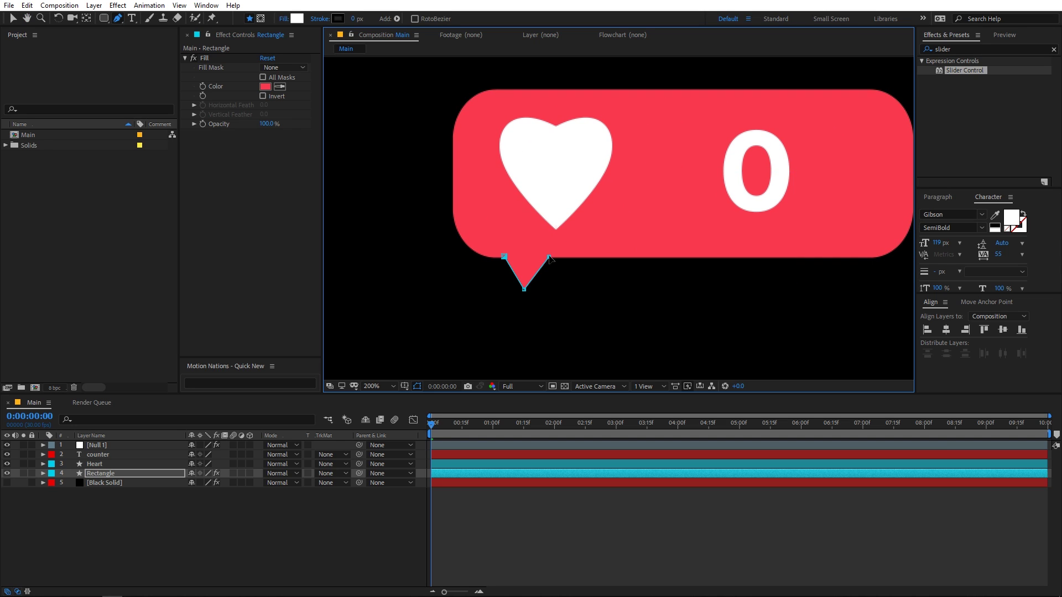
- Adjust the triangle's tip and widen its base slightly towards the number, then deselect the Rectangle layer and check the whole bubble
drag(526, 290, 529, 292)
drag(550, 257, 555, 257)
drag(527, 294, 527, 293)
click(620, 519)
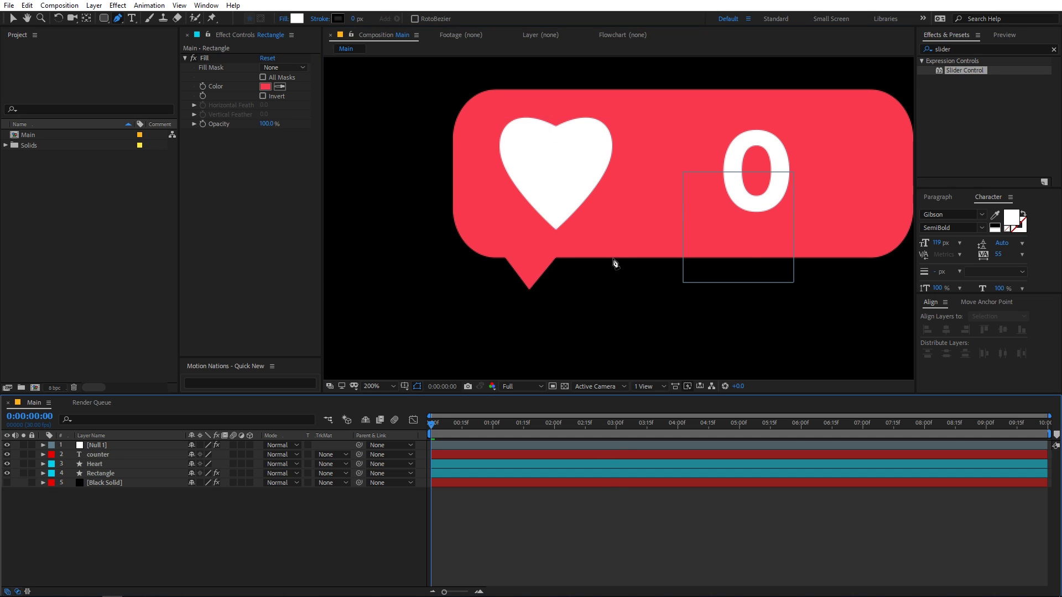
key(comma)
key(comma)
key(comma)
key(comma)
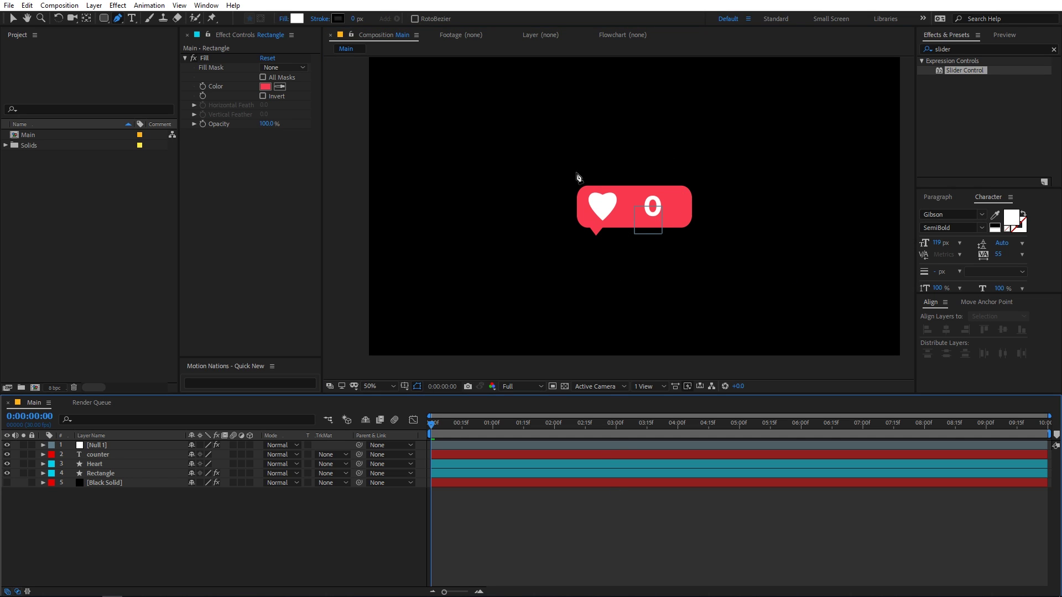
- Parent the counter, Heart and Rectangle layers to Null 1
click(99, 454)
shift+click(133, 473)
drag(359, 452, 105, 441)
- Scale the Null 1 layer to 85%, collapse its Scale property and return to the Selection tool
click(105, 441)
key(s)
drag(205, 456, 197, 456)
click(206, 515)
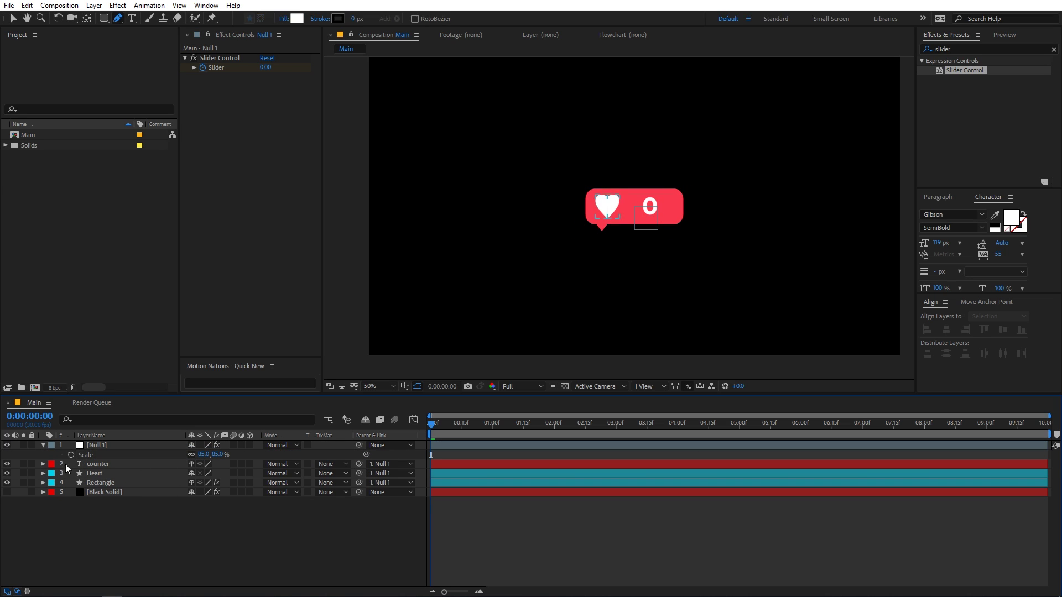
key(s)
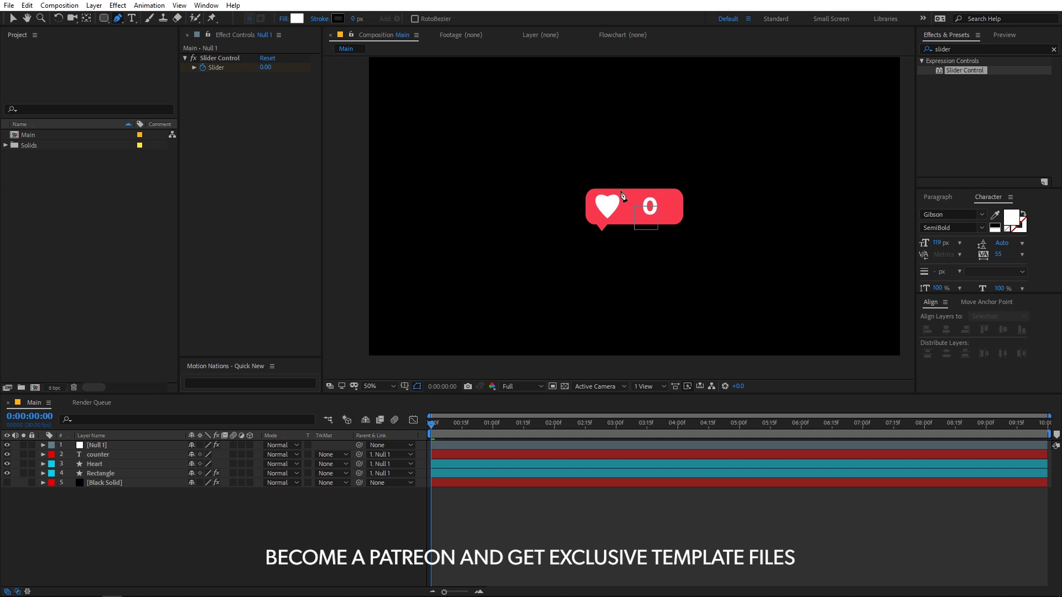
click(13, 18)
click(103, 358)
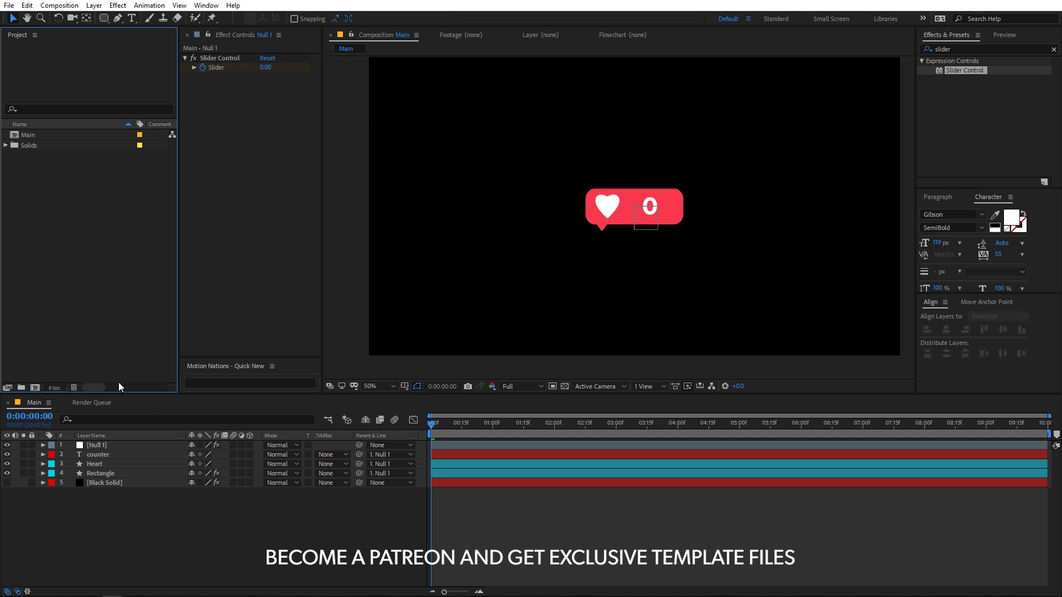
- Create a new composition named Image with a width and height of 800 px
click(65, 5)
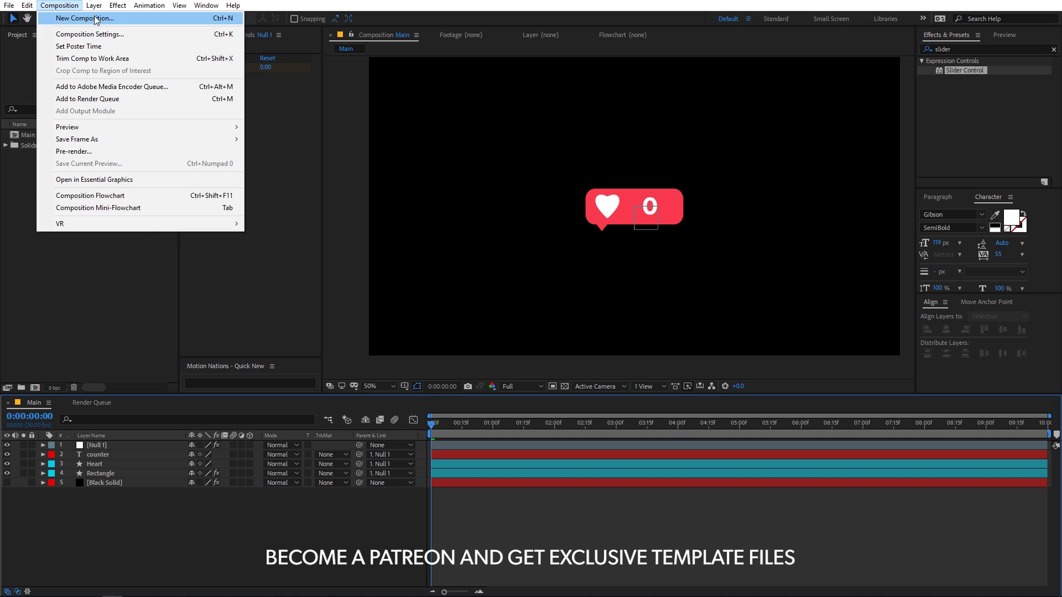
click(97, 19)
key(BackSpace)
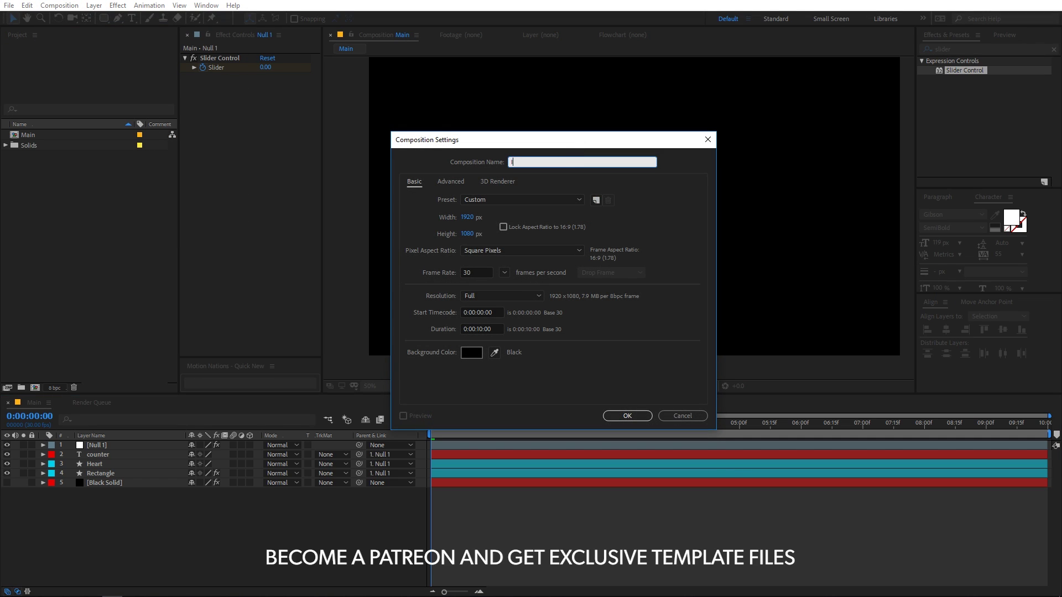
key(Tab)
key(Tab)
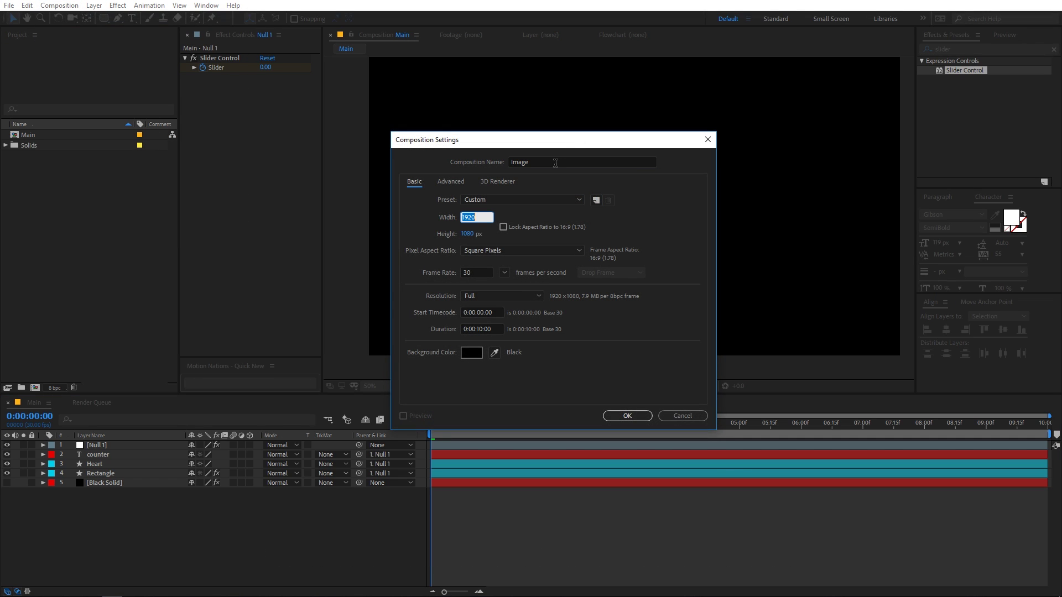
text(800)
key(Tab)
text(800)
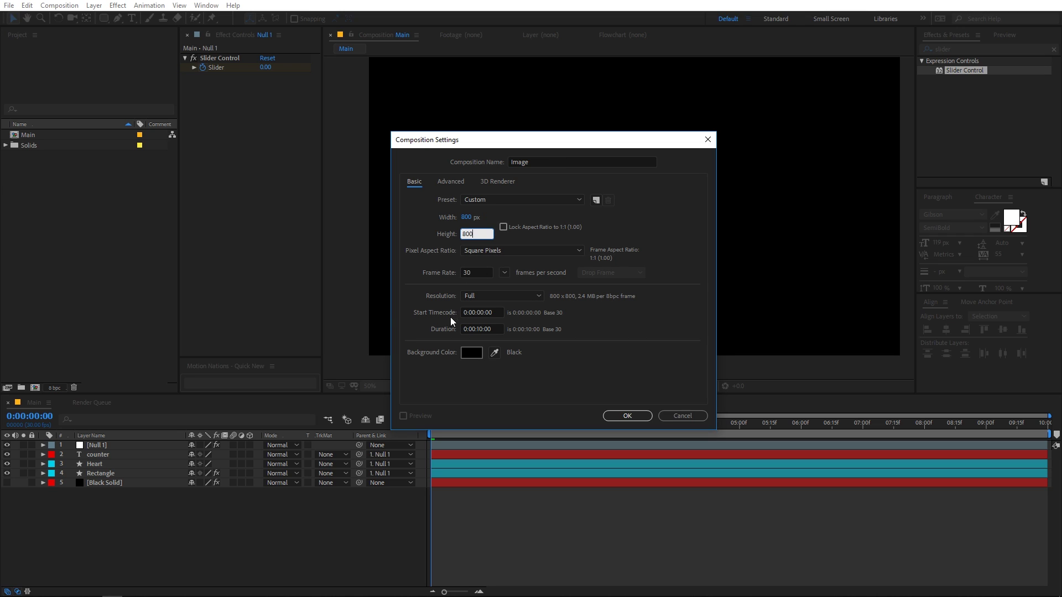
click(621, 413)
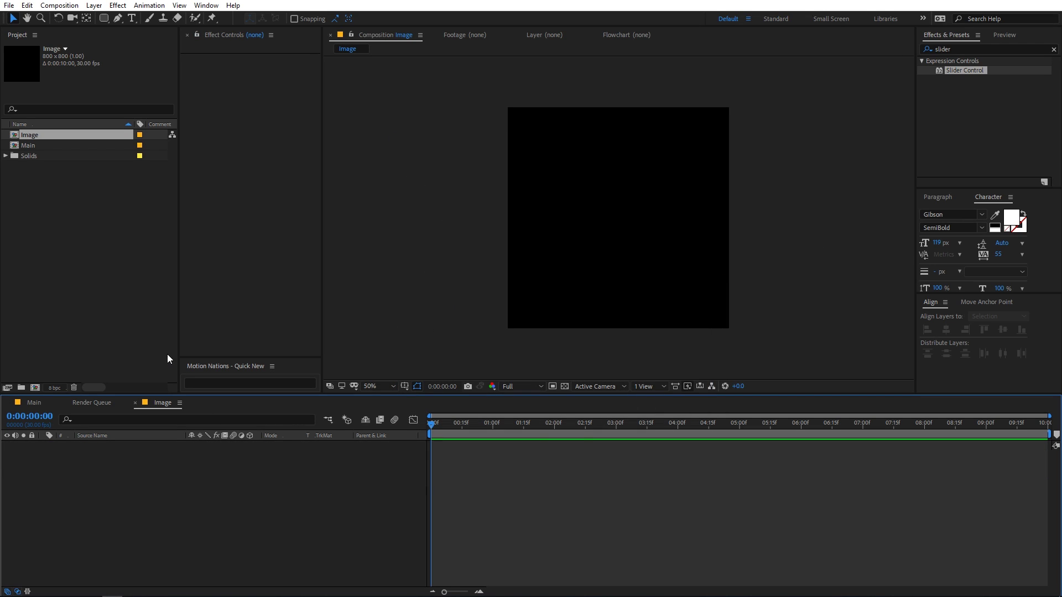
- Import image.jpg into the project and add it as a layer to the Image composition
key(alt+Tab)
drag(129, 68, 42, 251)
key(alt+Tab)
drag(42, 146, 161, 457)
- Scale the image.jpg layer down to about the composition's width, shift it down to frame the woman, and collapse its properties
key(s)
drag(640, 170, 642, 202)
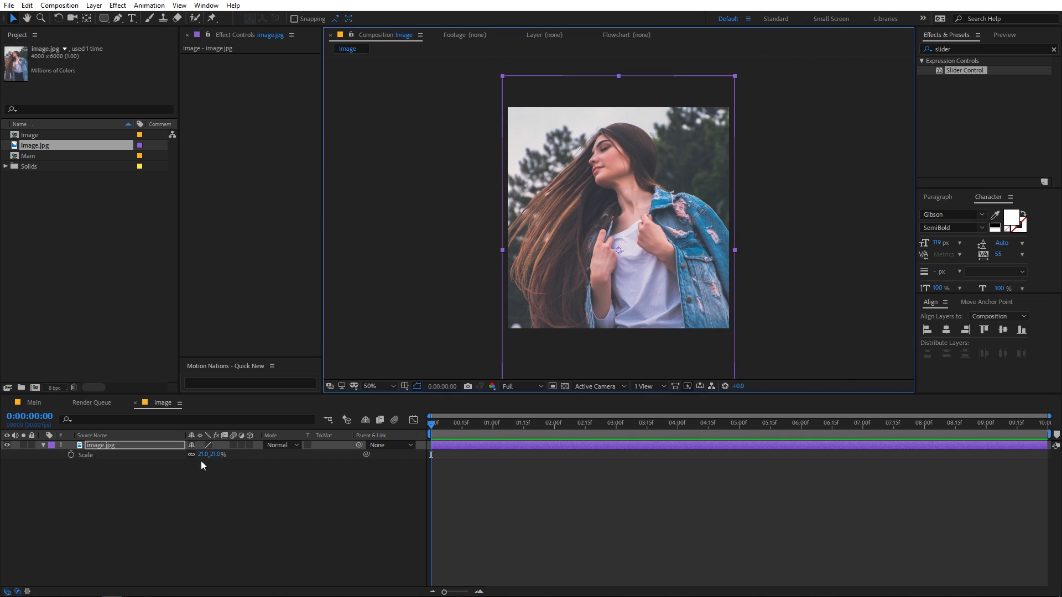
drag(203, 455, 198, 455)
click(211, 518)
click(43, 445)
- Return to the Main composition and make the Black Solid background layer visible
click(34, 402)
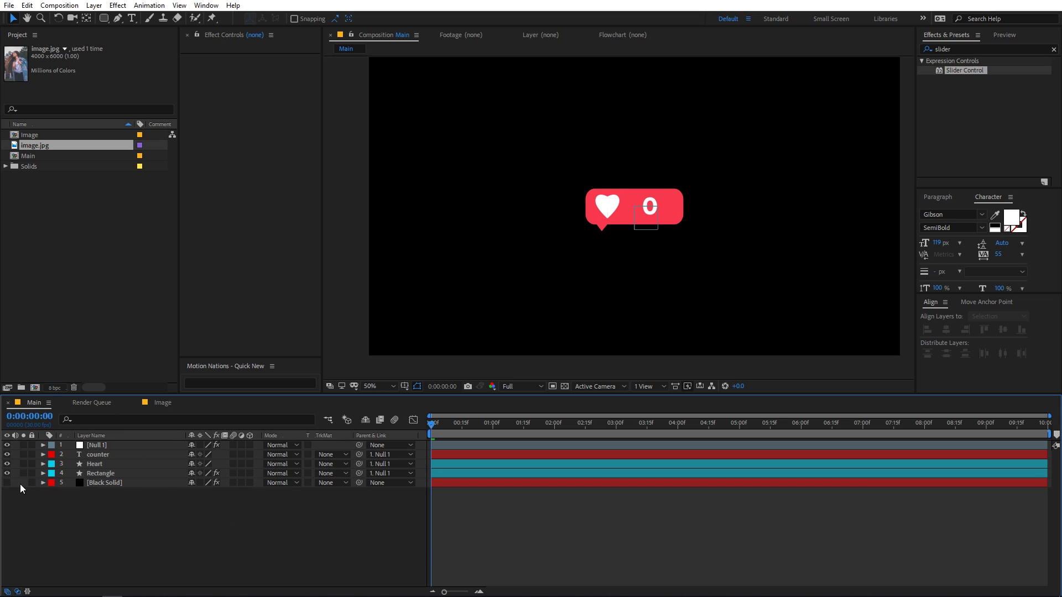
click(7, 482)
click(95, 482)
click(166, 511)
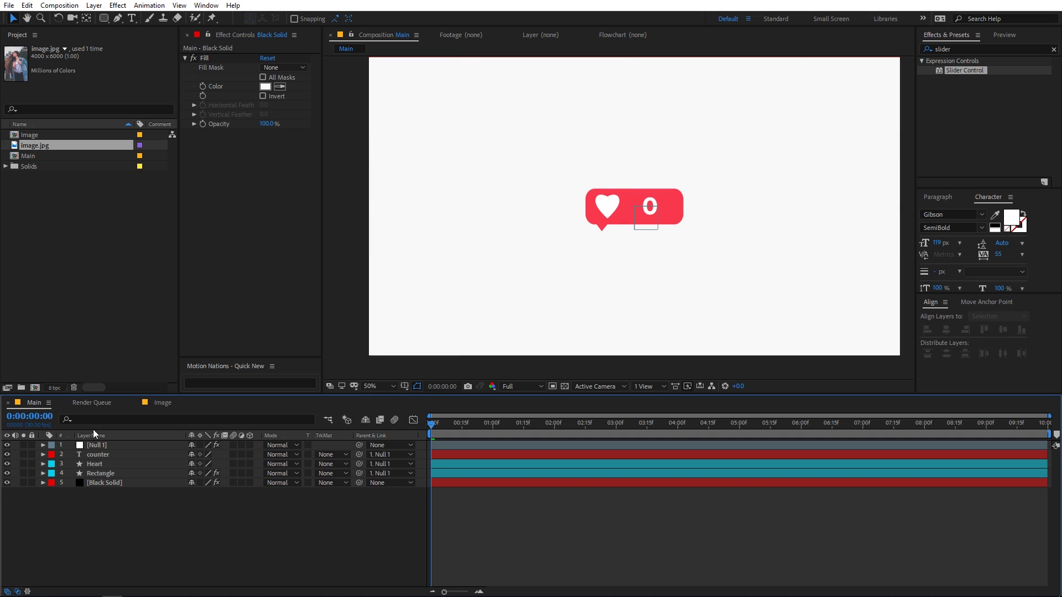
- Add the Image composition as the topmost layer in Main and align its start with the beginning of the timeline
click(31, 154)
click(32, 145)
drag(35, 133, 454, 449)
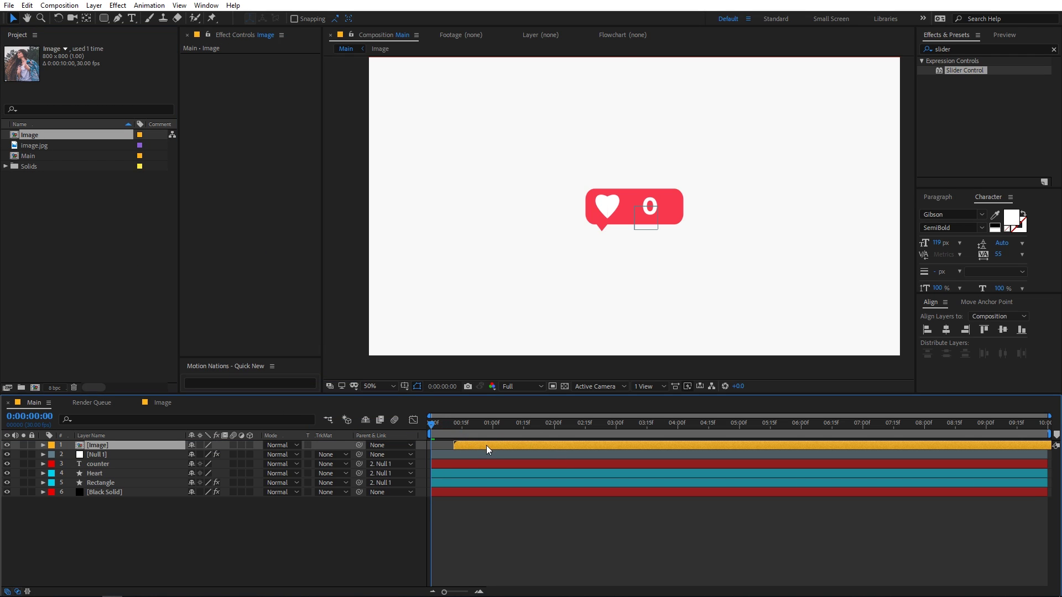
drag(486, 446, 470, 442)
- Set the Image layer's scale to 75%
key(s)
click(205, 454)
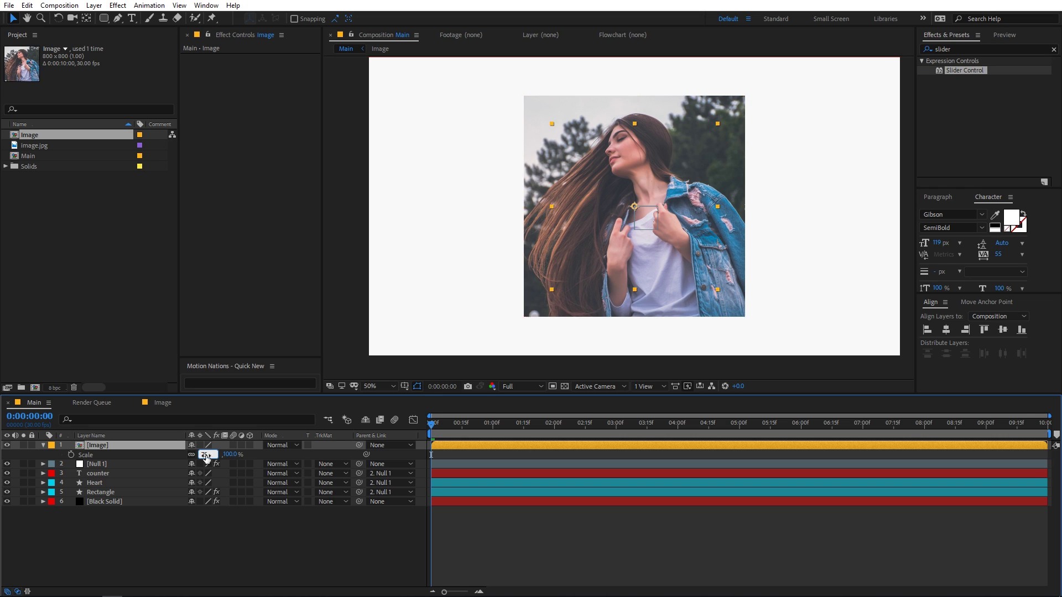
text(75)
key(Return)
- Duplicate the Image layer and set the lower copy's scale to 80%
click(124, 443)
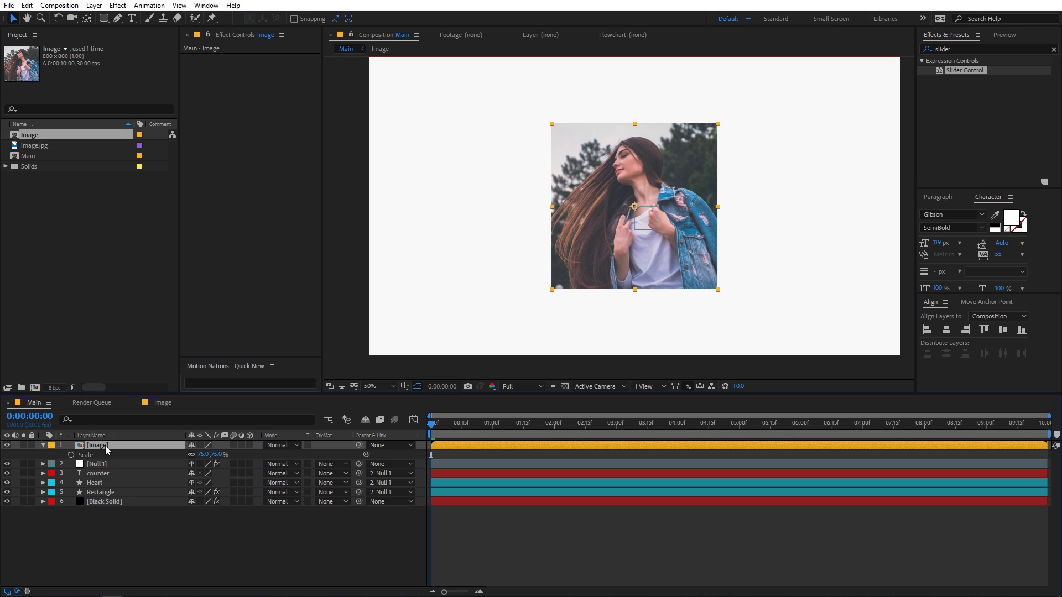
key(ctrl+d)
click(108, 457)
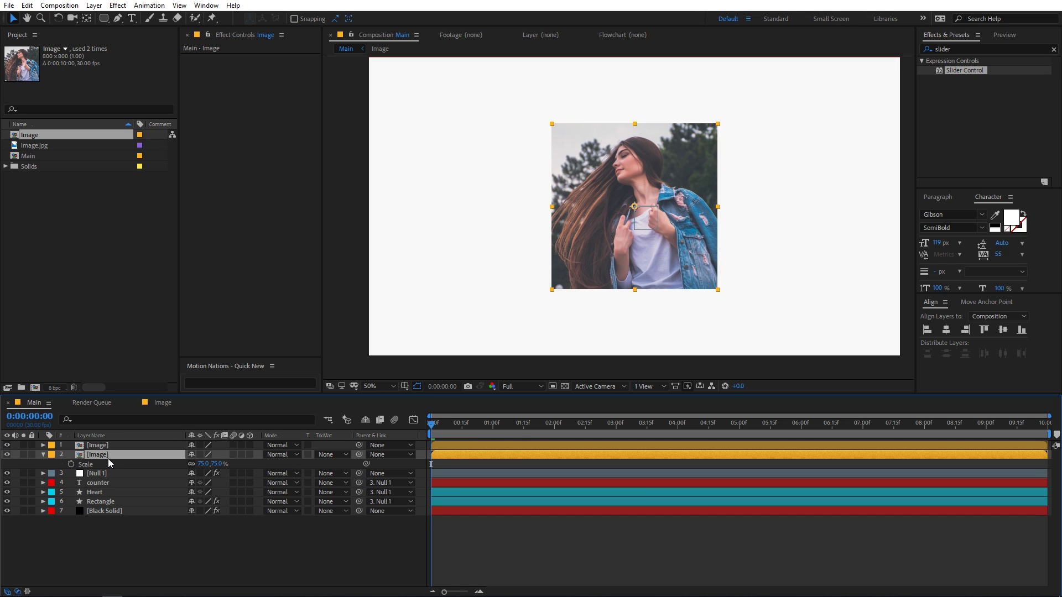
click(203, 463)
text(80)
key(Return)
- Apply the Fill effect to the lower Image layer and set its color to white (FFFFFF)
click(135, 452)
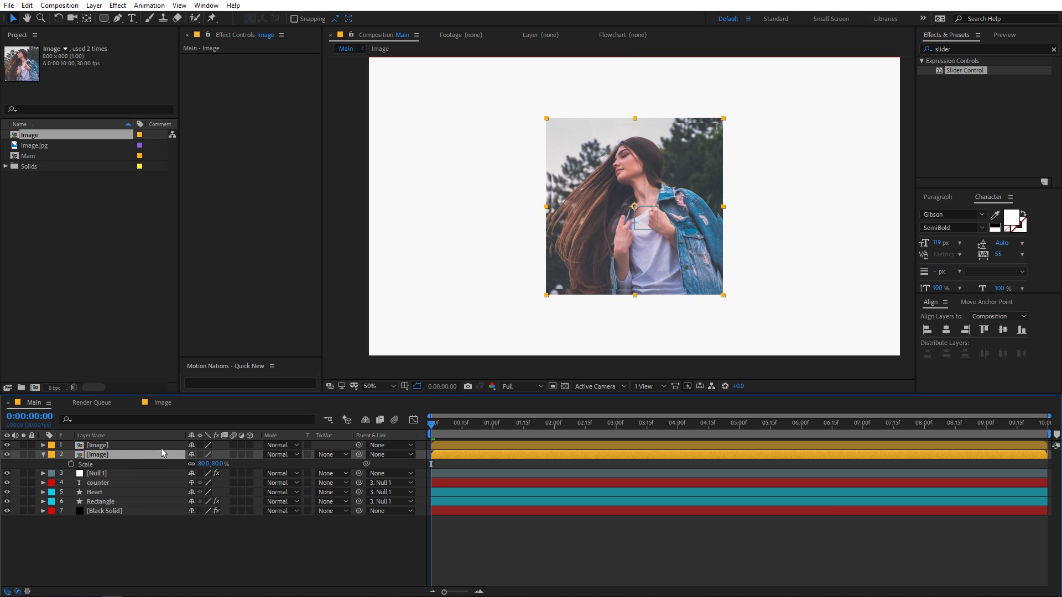
click(927, 51)
text(f)
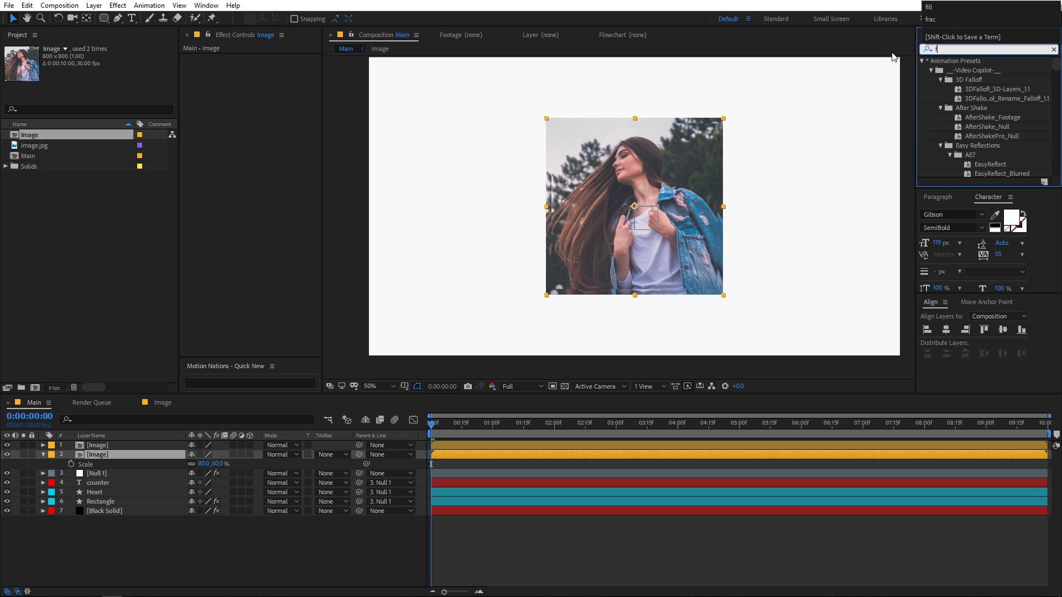
text(ill)
drag(951, 118, 147, 454)
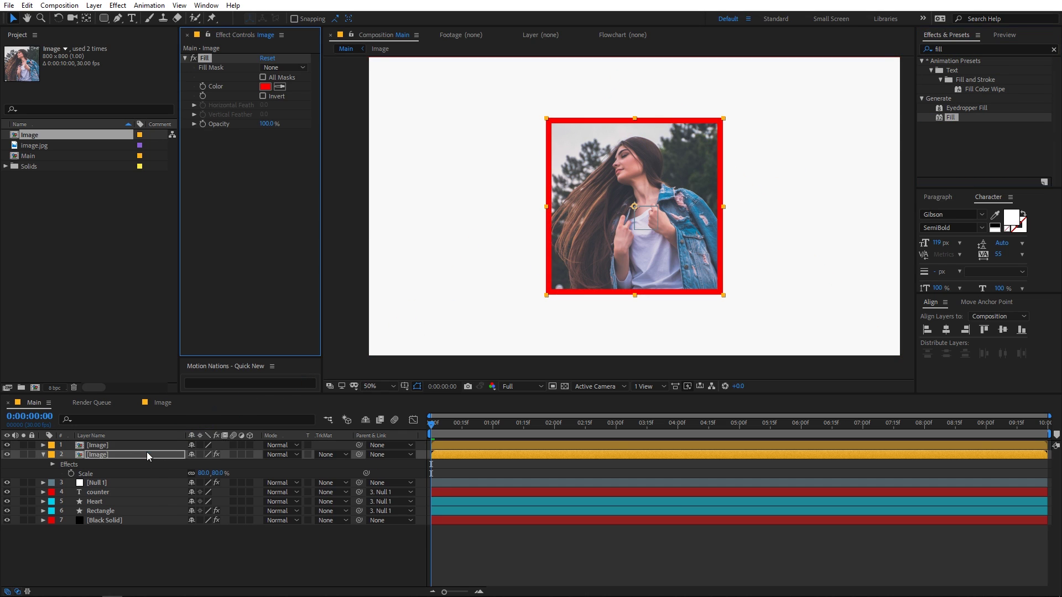
click(265, 86)
click(100, 223)
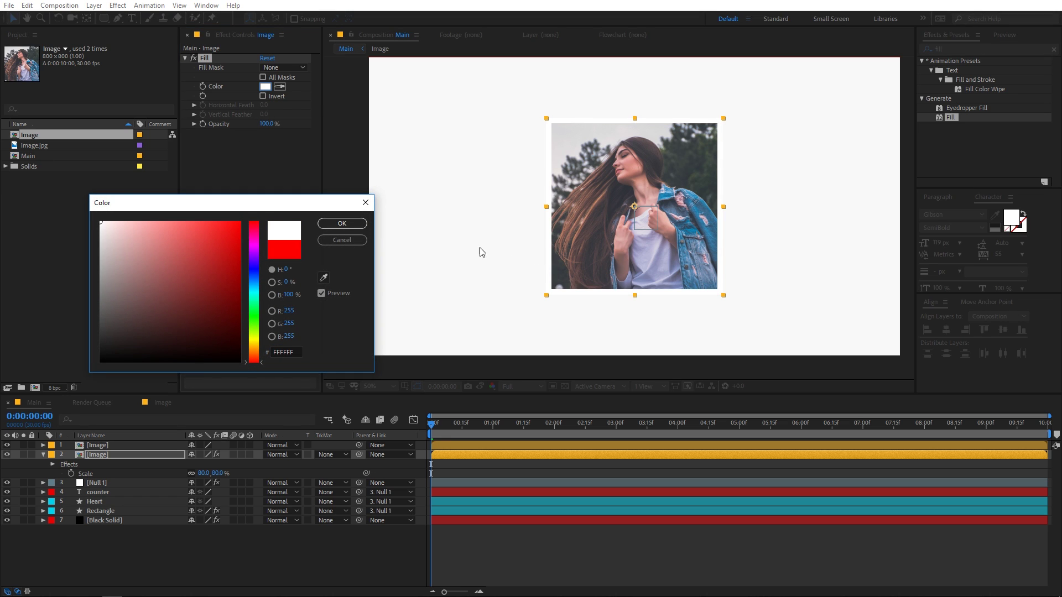
click(341, 223)
- Find the Drop Shadow effect and apply it to the lower Image layer
click(958, 49)
text(drop)
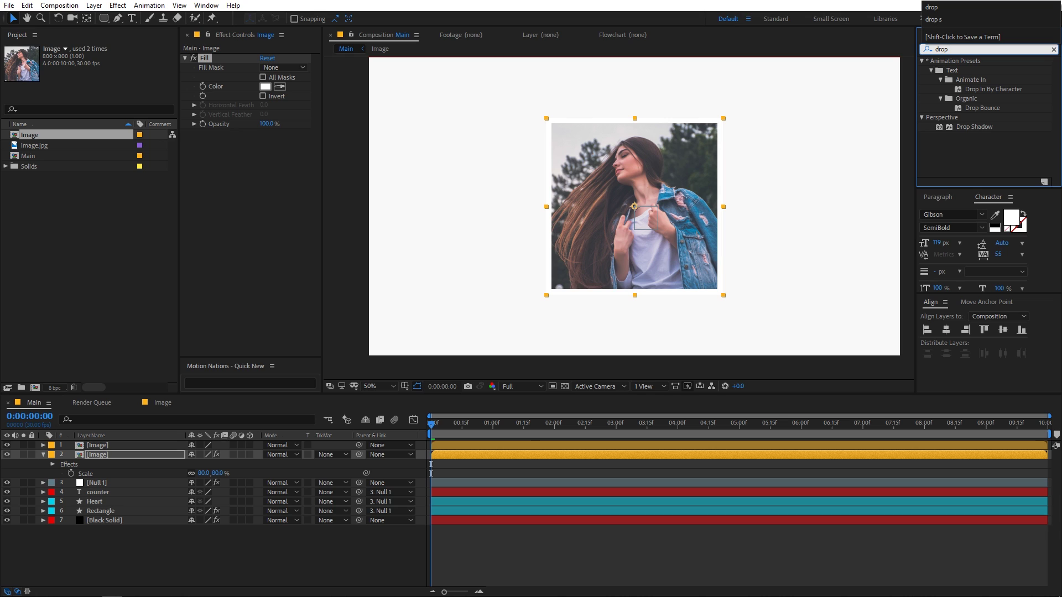
drag(974, 127, 90, 459)
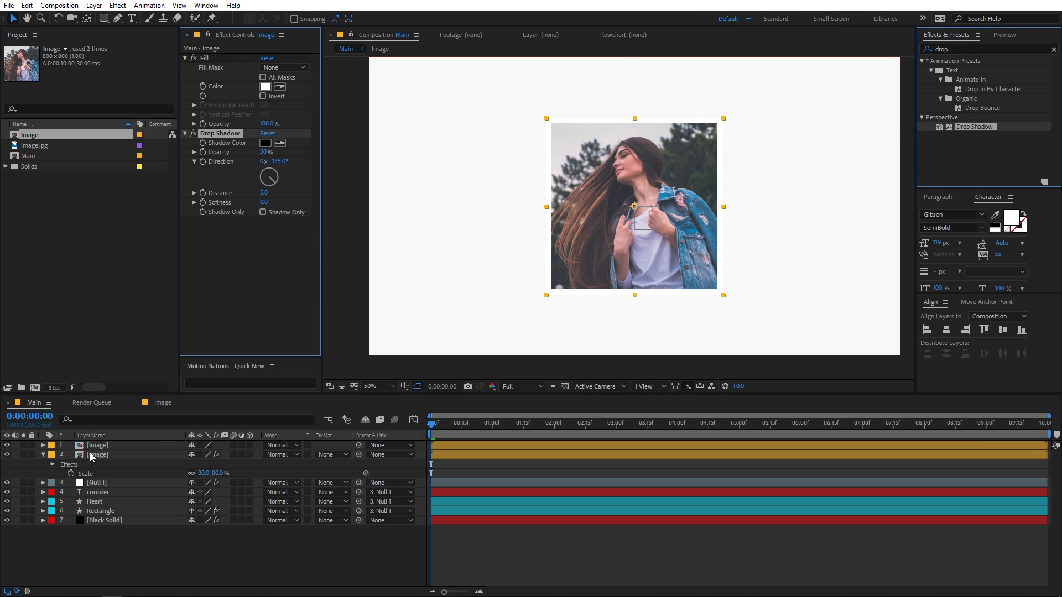
- Set the Drop Shadow's distance to 0, softness to 100 and opacity to 25%, and deselect the layer
click(263, 193)
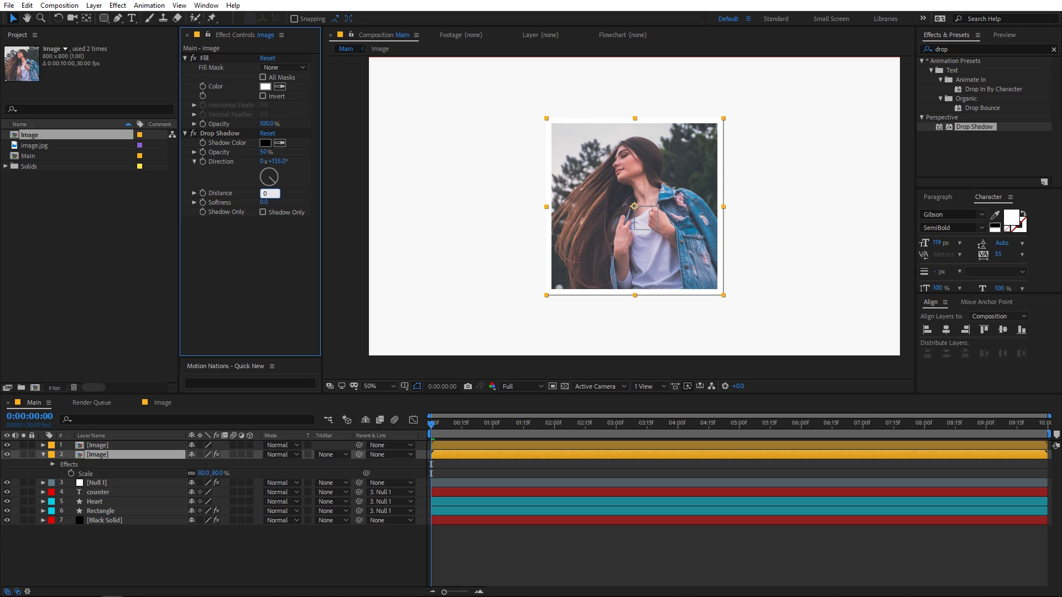
text(0)
click(264, 202)
text(100)
key(Return)
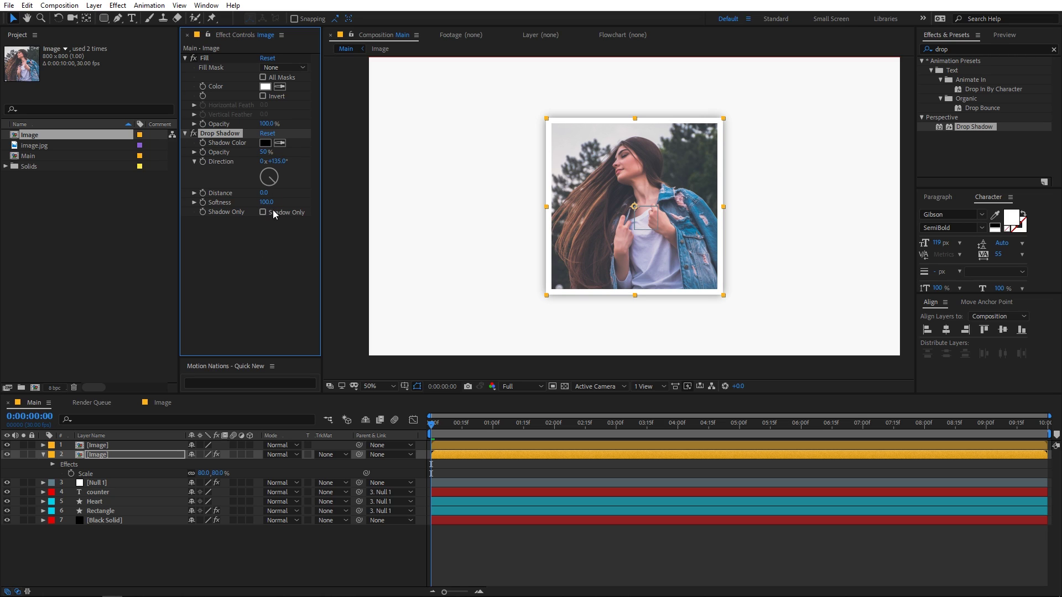
click(264, 153)
text(25)
key(Return)
click(231, 238)
click(641, 555)
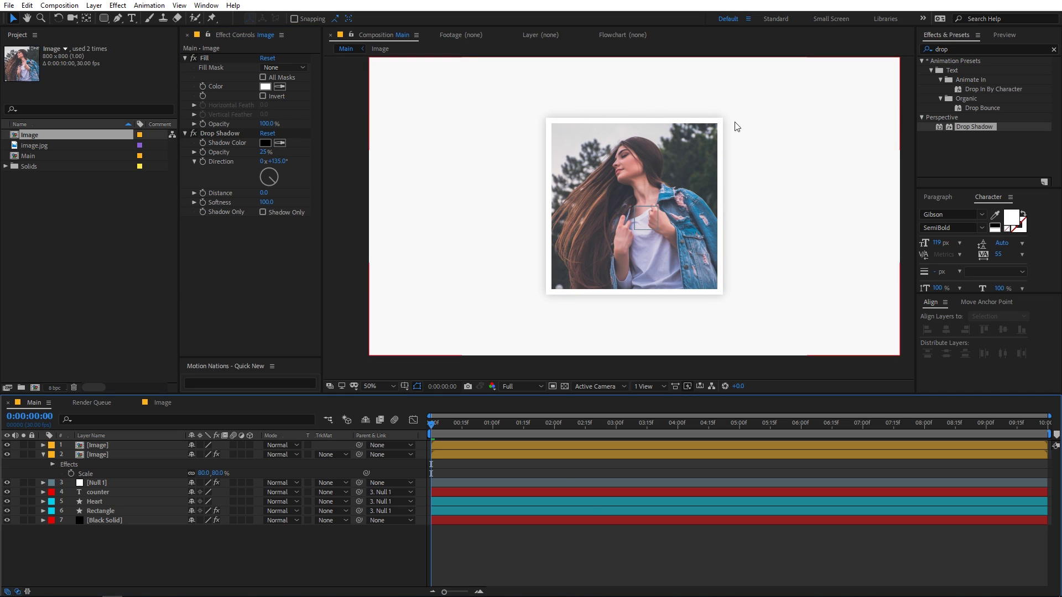
- Rename the lower Image layer to Base and parent it to the Image layer
click(43, 454)
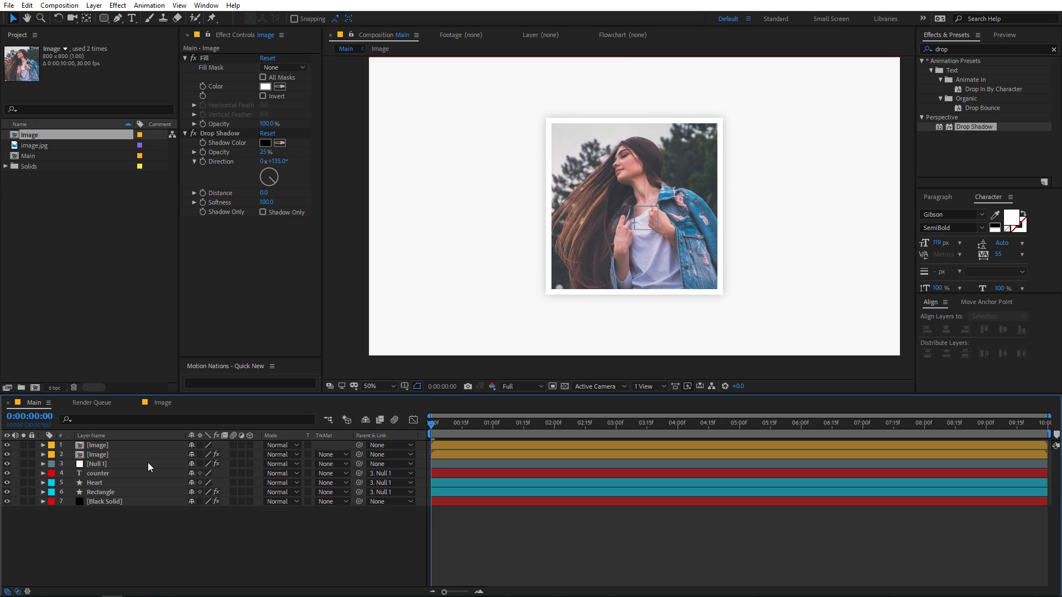
click(111, 455)
key(Return)
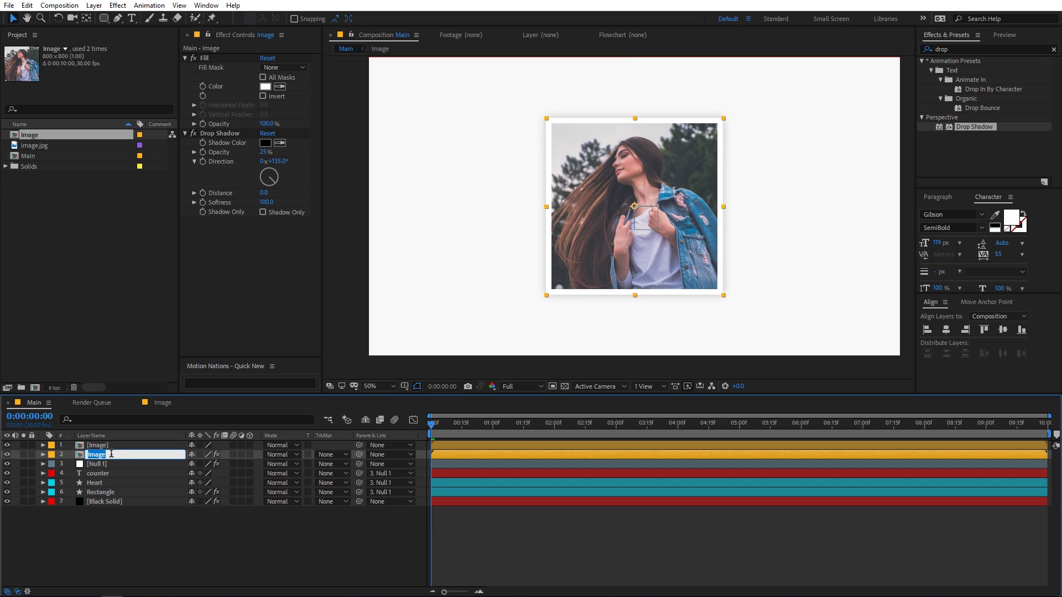
text(Base)
key(Return)
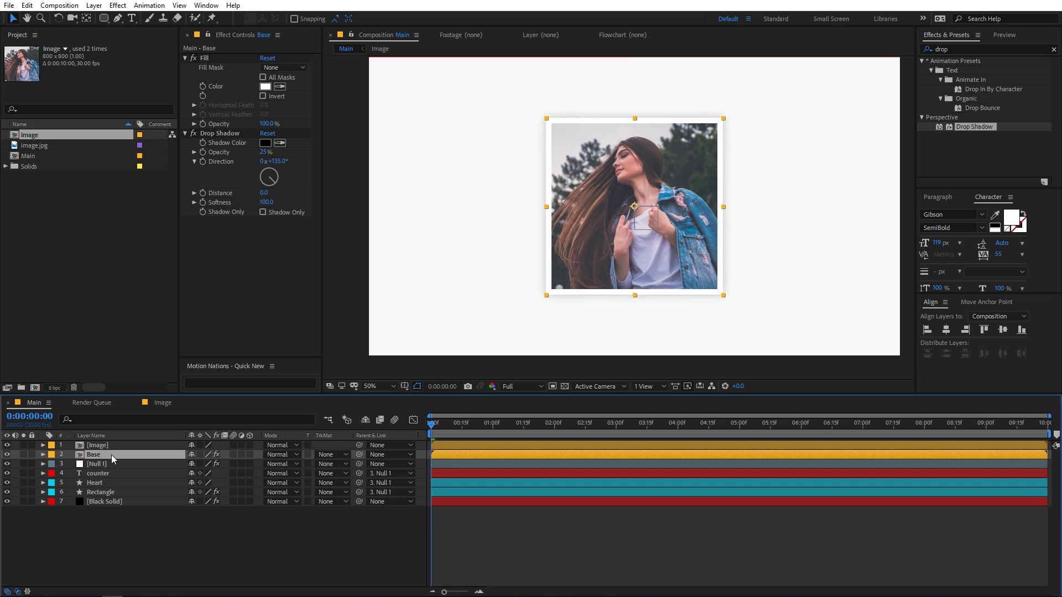
drag(357, 456, 97, 446)
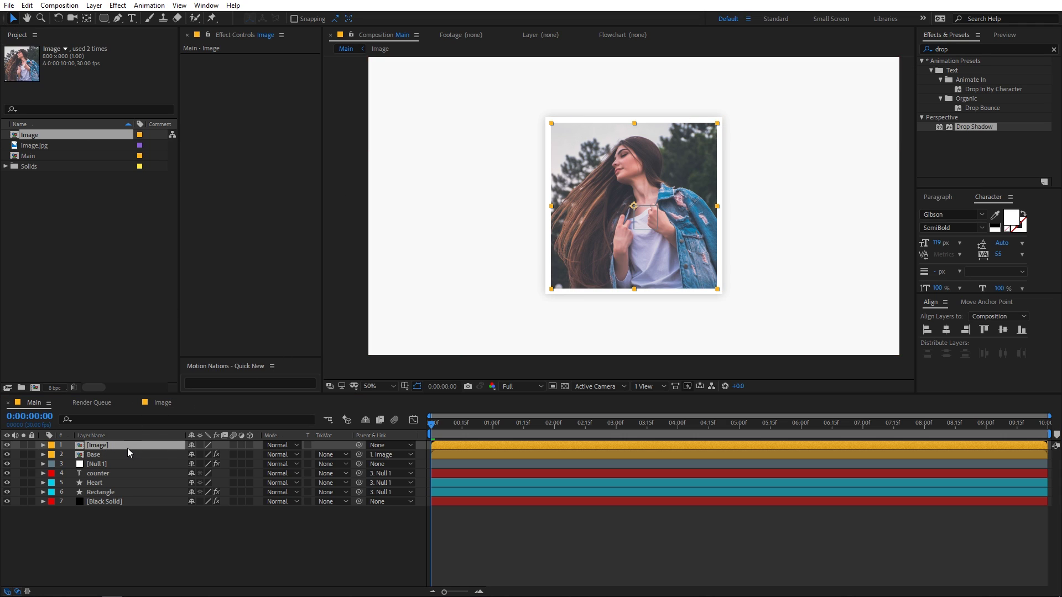
- Add Position, Scale and Rotation keyframes to the Image layer at 0:00
key(p)
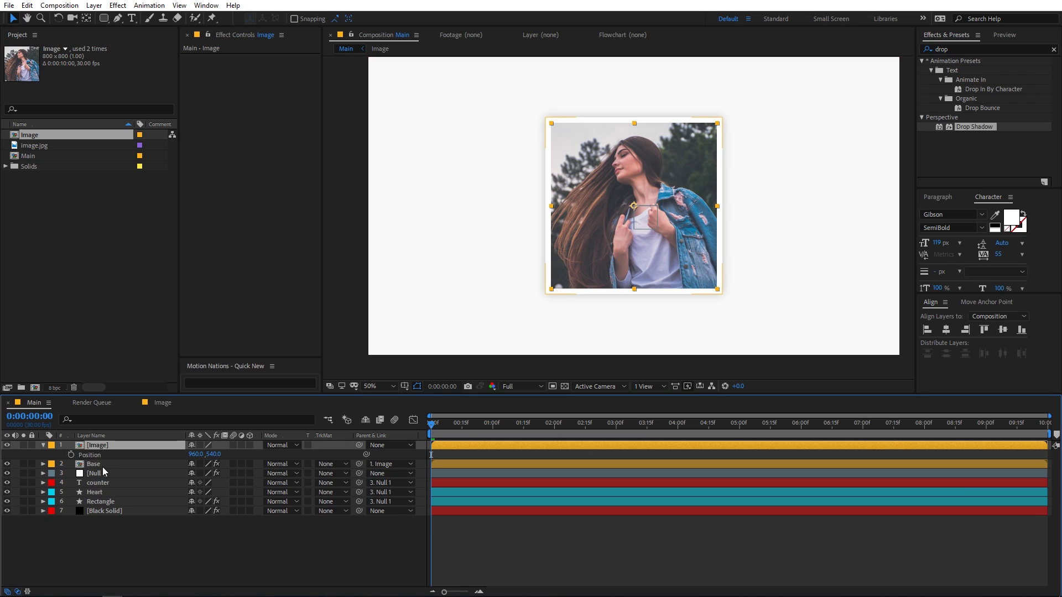
click(71, 454)
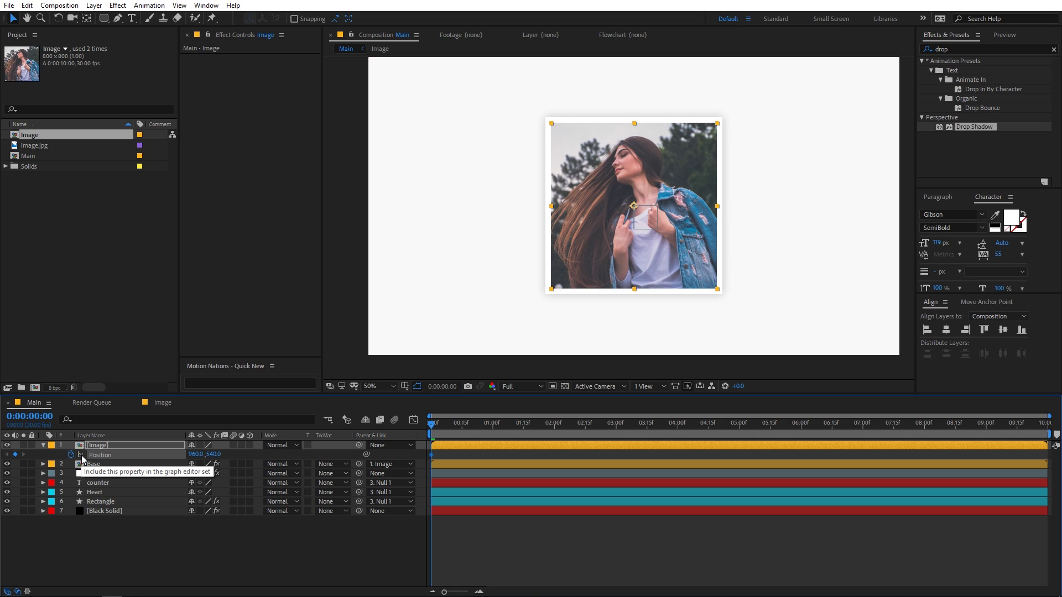
key(shift+s)
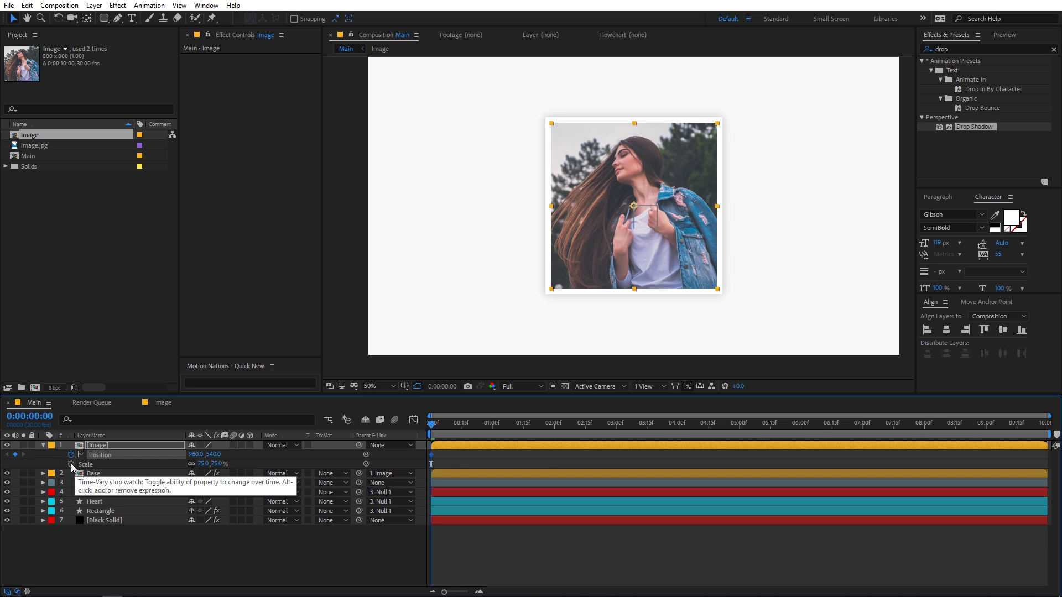
click(70, 464)
key(shift+r)
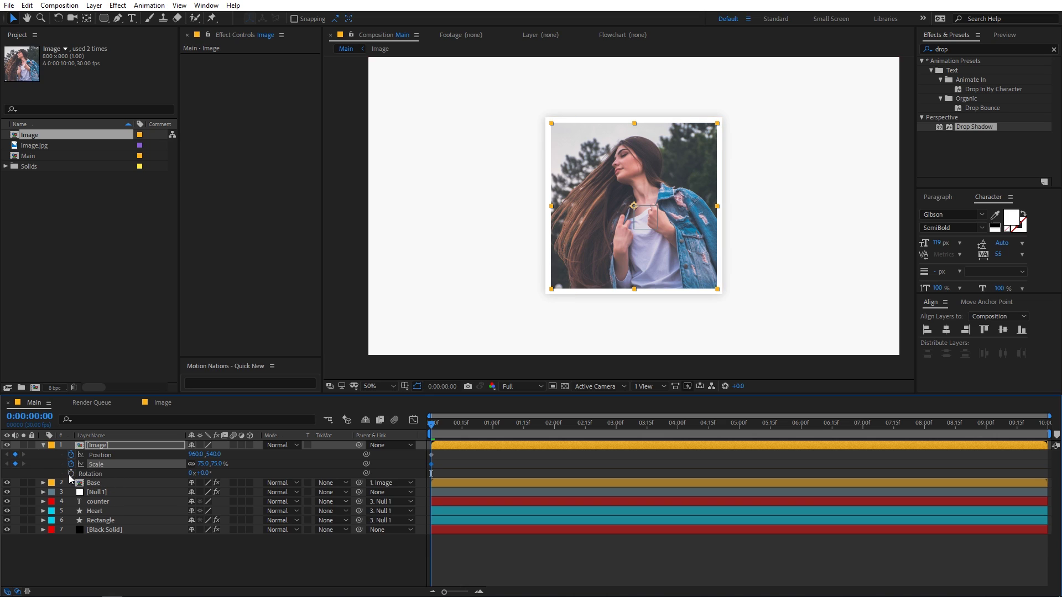
click(70, 473)
- Shift the Image layer's Position, Scale and Rotation keyframes from the start to shortly after the 02:15f mark
click(504, 470)
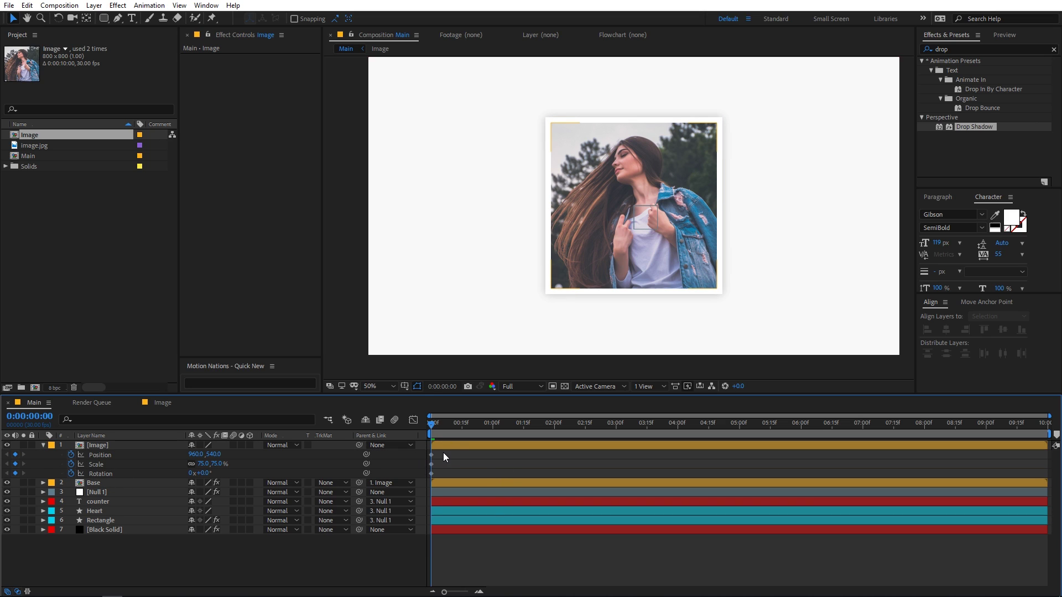
drag(442, 452, 427, 477)
drag(575, 473, 594, 476)
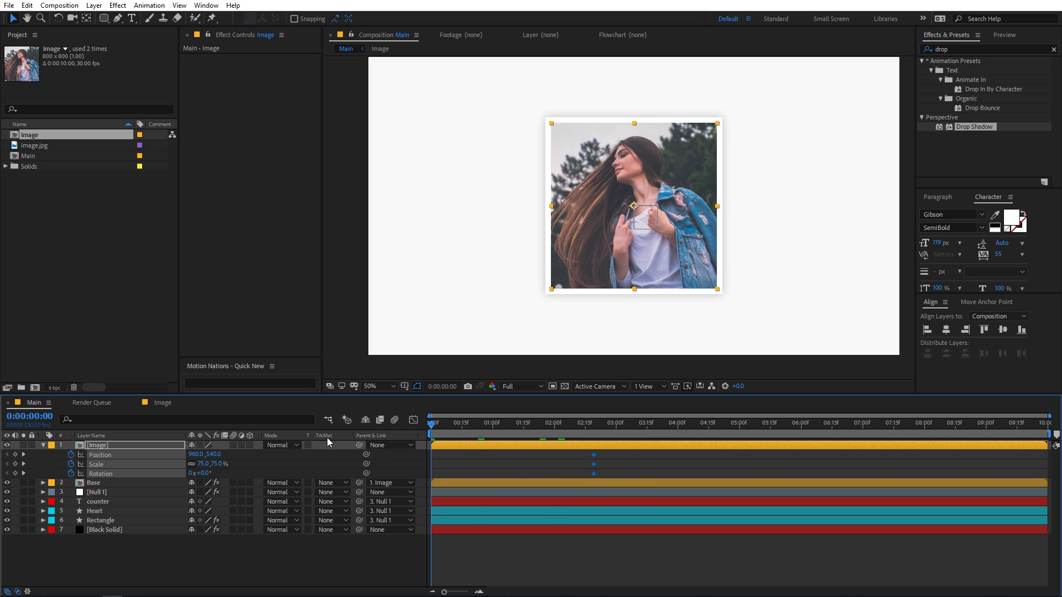
- At 0:00, move the Image layer outside the frame below its lower-left corner, at about 268, 1496
click(513, 454)
click(495, 446)
key(comma)
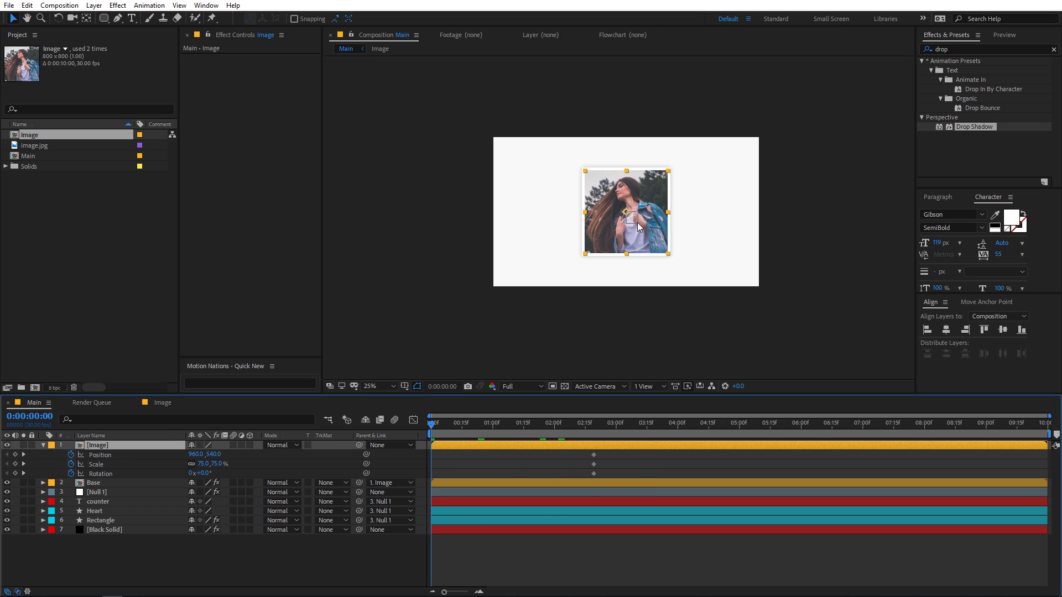
drag(628, 208, 530, 344)
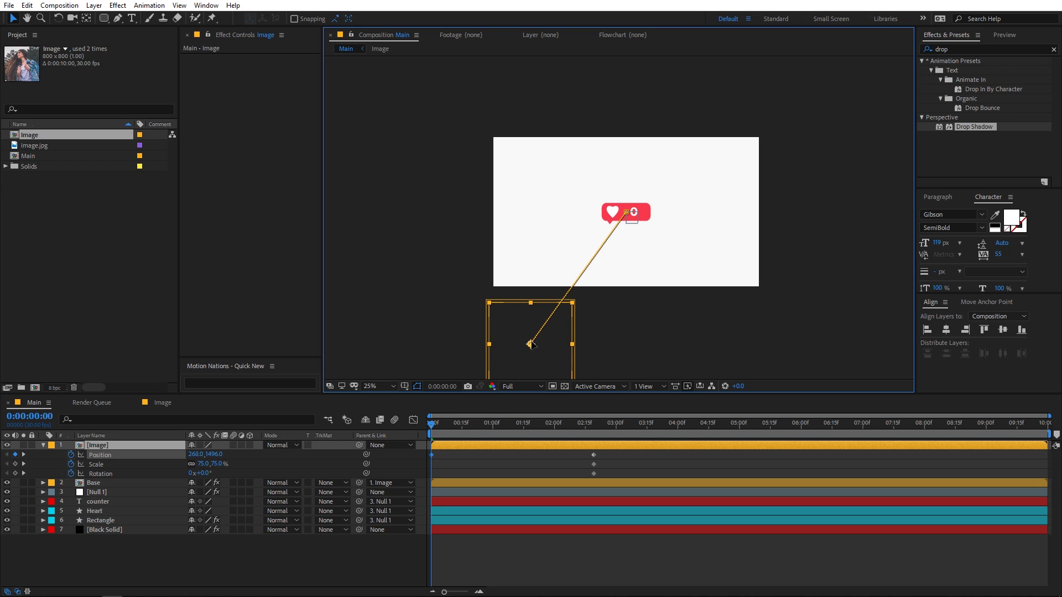
- At 0:00, set the Image layer's scale to 0% and its rotation to 45°
click(477, 459)
drag(204, 464, 160, 464)
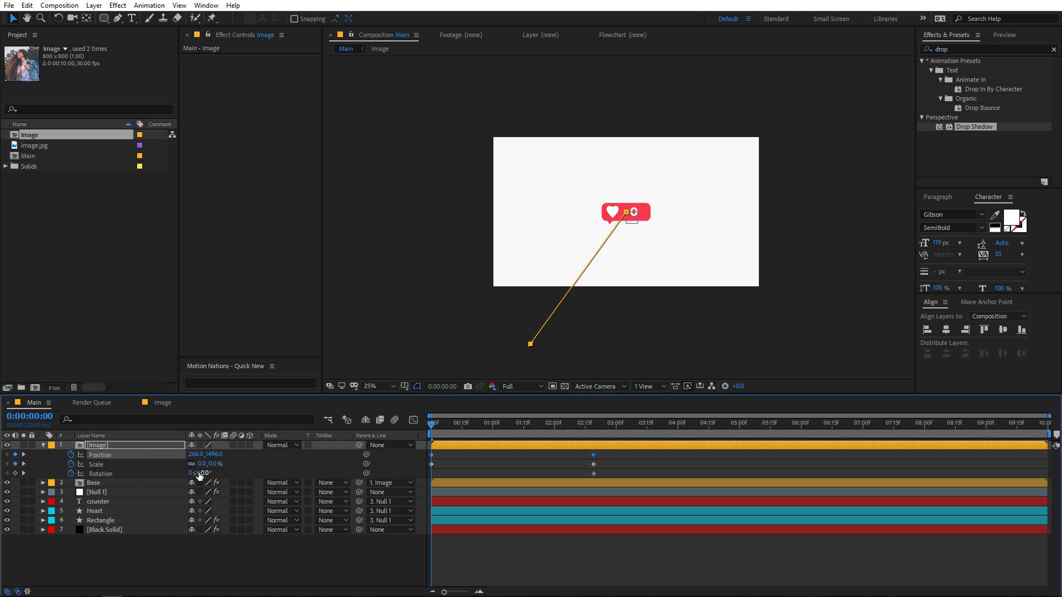
drag(201, 473, 320, 470)
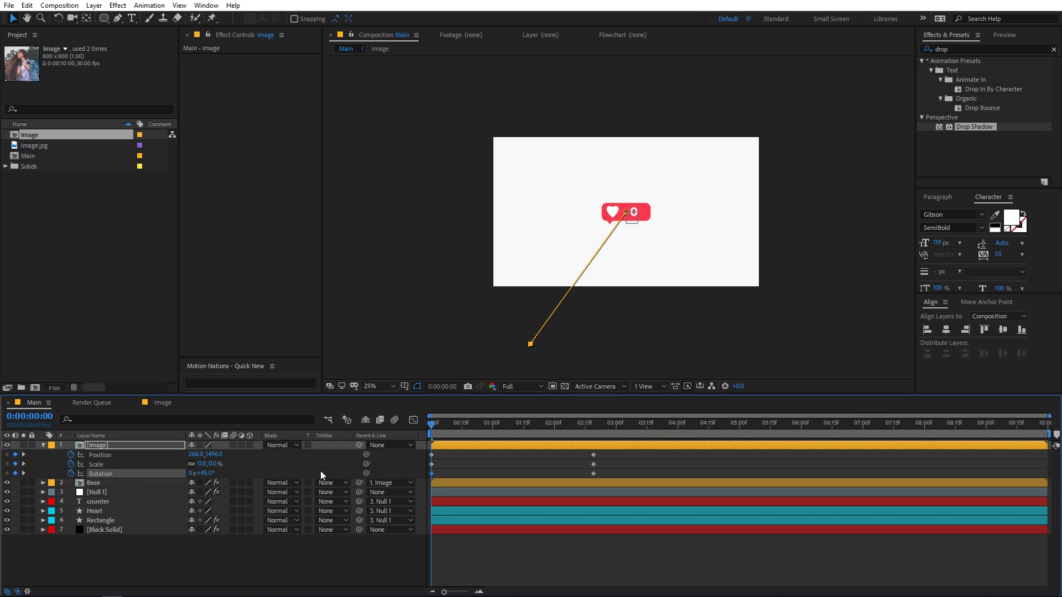
click(522, 458)
- Check the photo's entrance partway through and use the Pen tool to add direction handles to the Image layer's motion path
drag(446, 425, 520, 432)
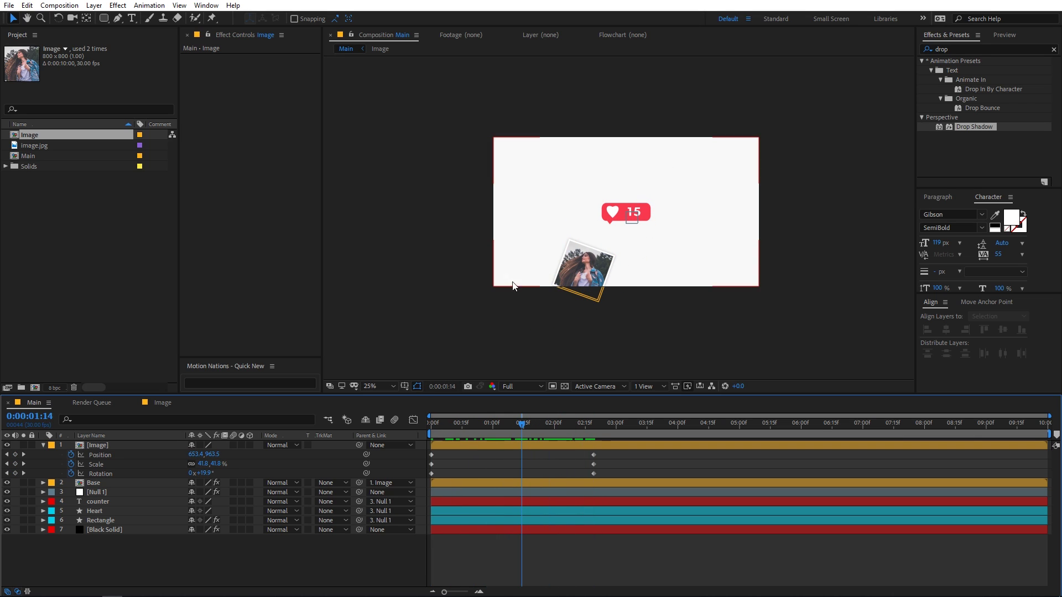
drag(617, 453, 421, 477)
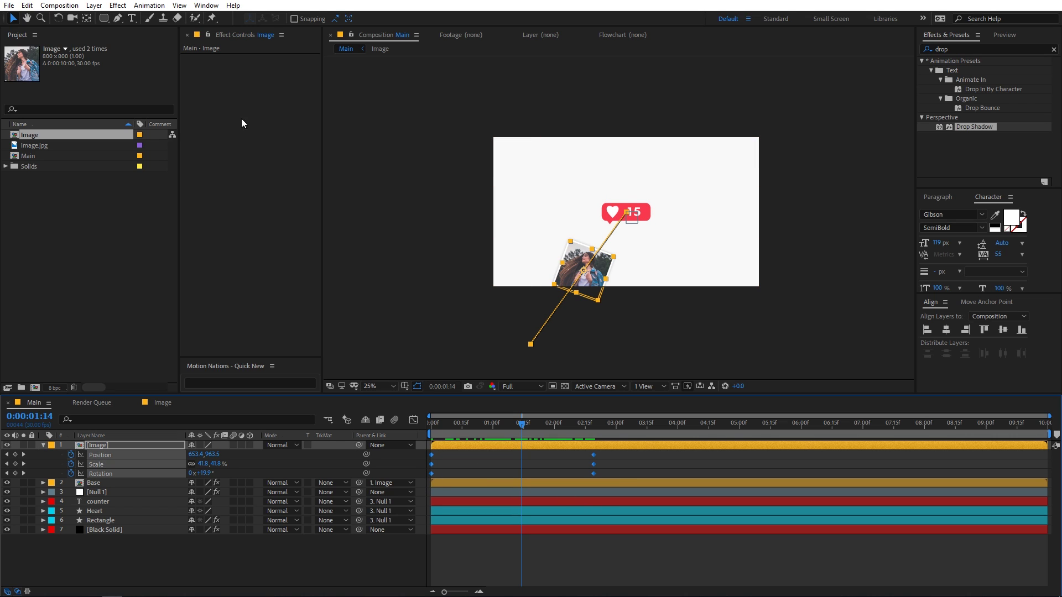
click(117, 18)
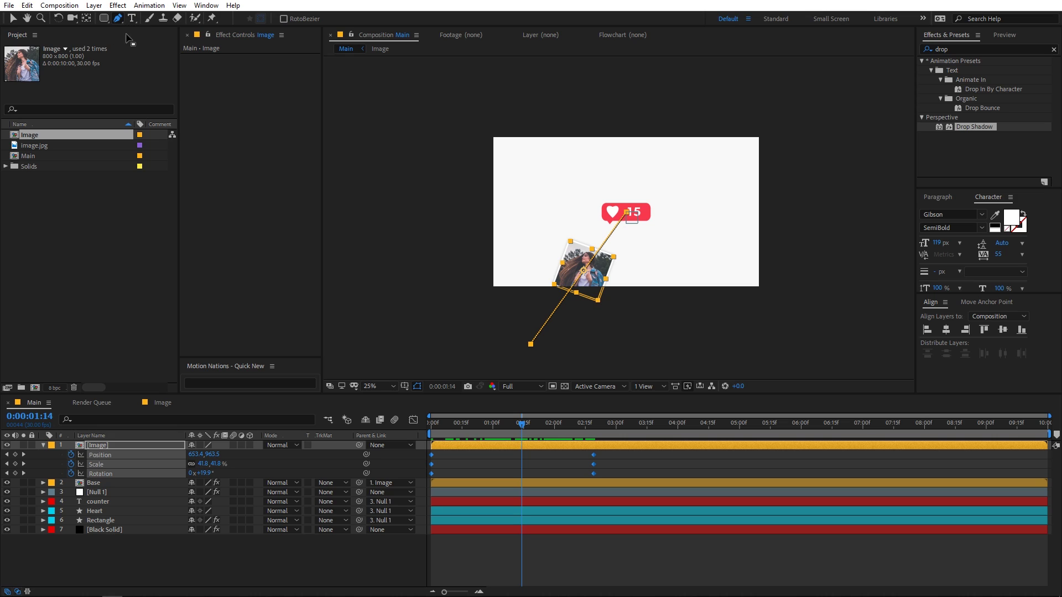
key(period)
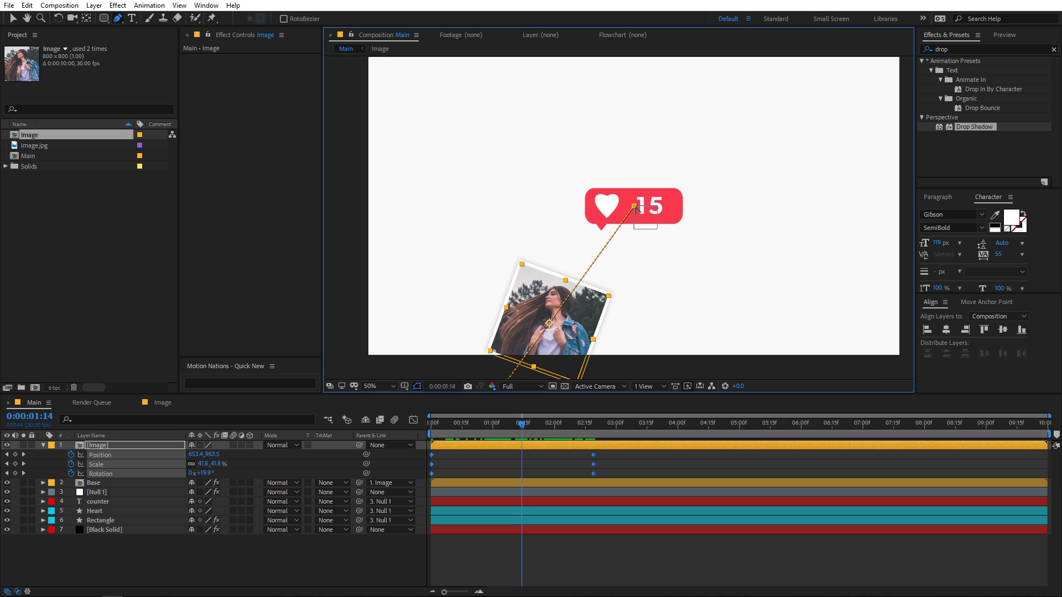
click(634, 207)
key(comma)
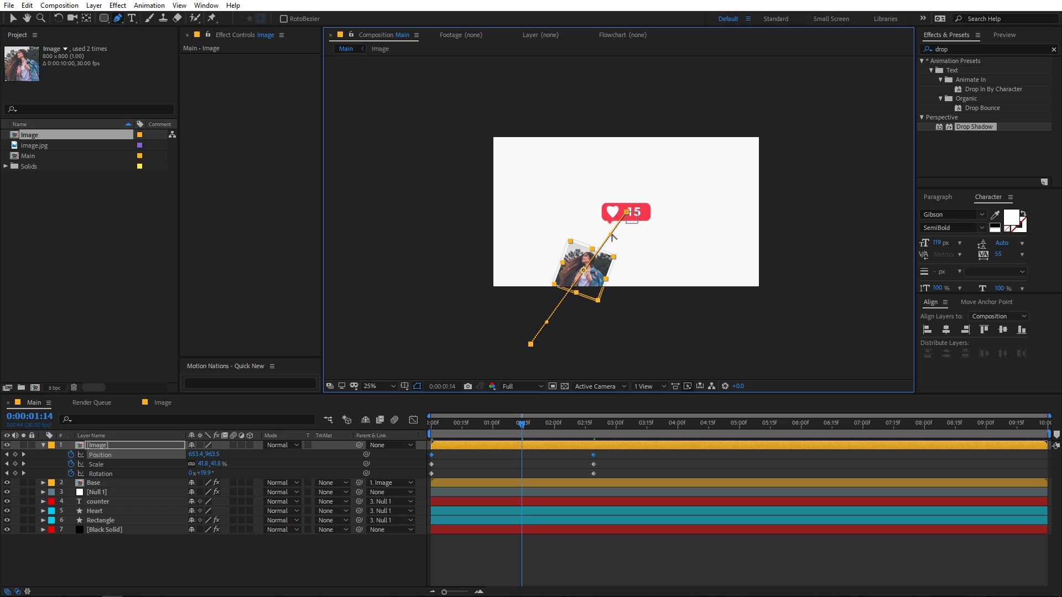
- Bend the Image layer's motion path into a smooth arc using both direction handles, and preview the entrance
drag(611, 234, 619, 273)
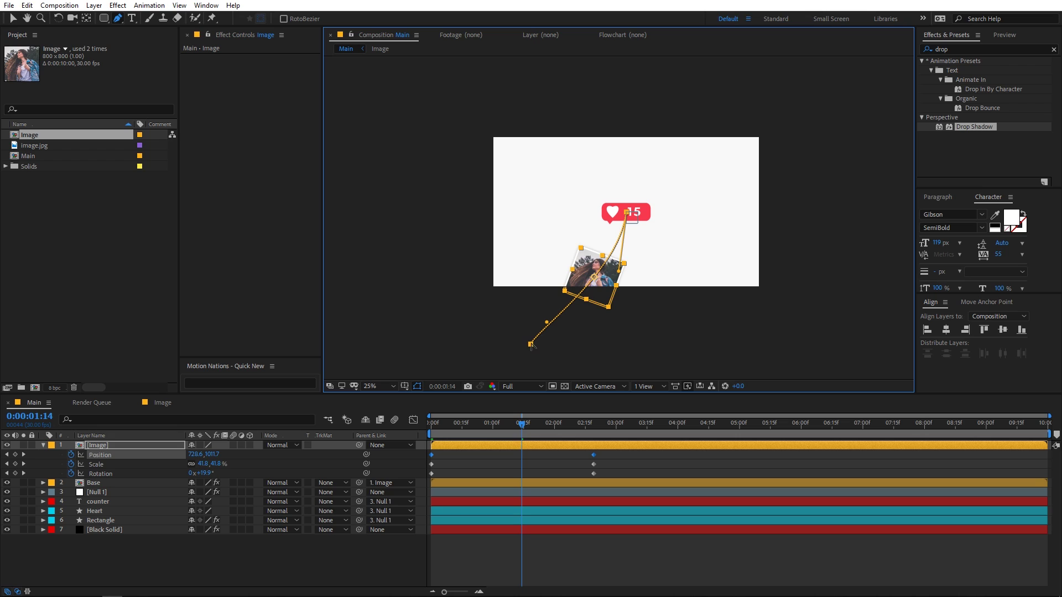
key(ctrl+z)
drag(548, 323, 591, 319)
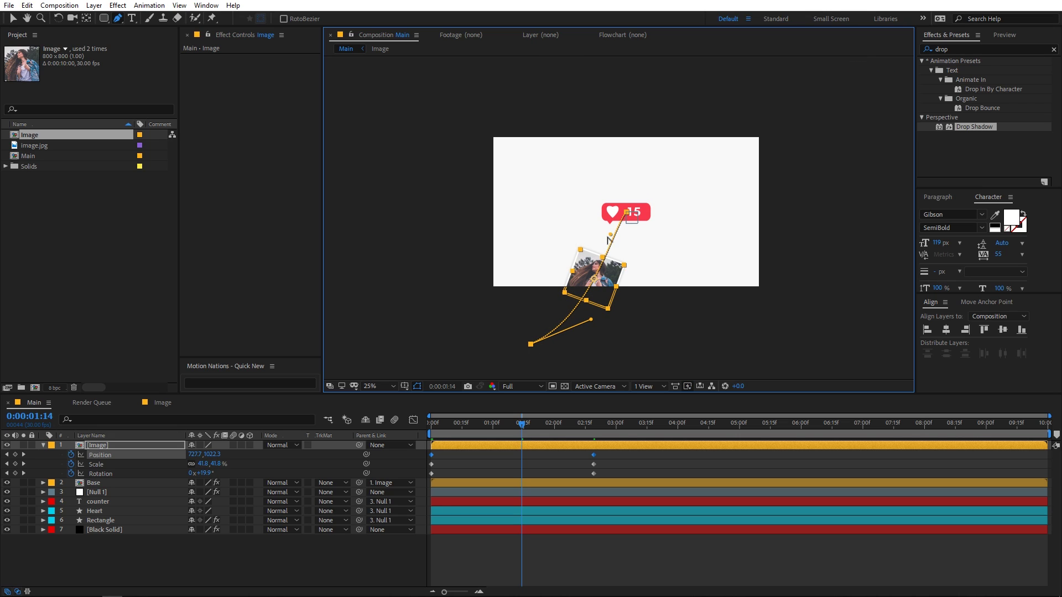
drag(611, 235, 624, 270)
drag(533, 420, 355, 430)
key(space)
drag(495, 429, 580, 431)
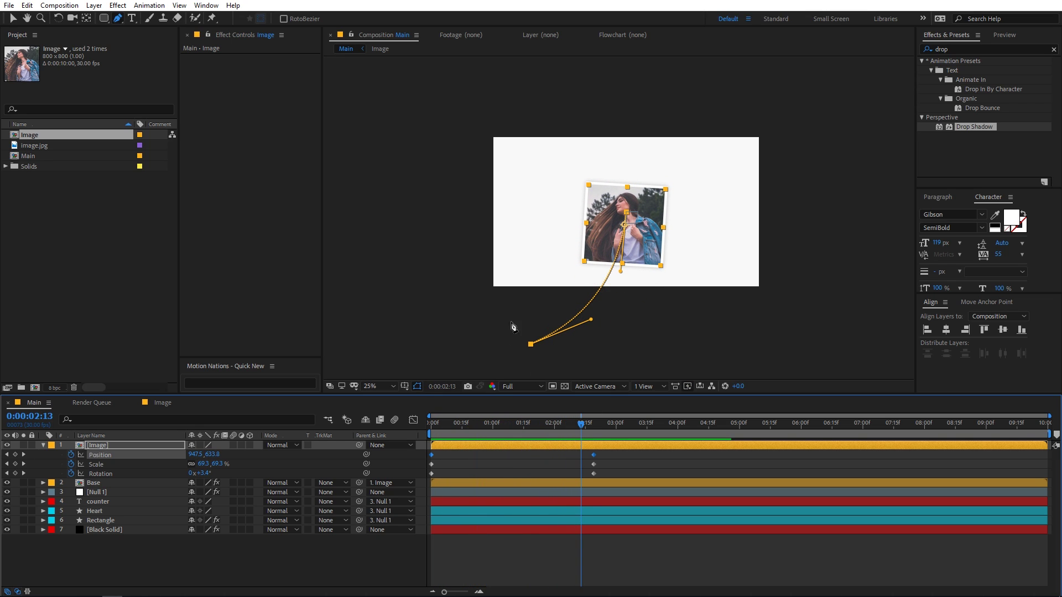
- Apply Easy Ease to all Image keyframes, reshape their speed curves to start fast and settle slowly, and preview the animation
click(525, 468)
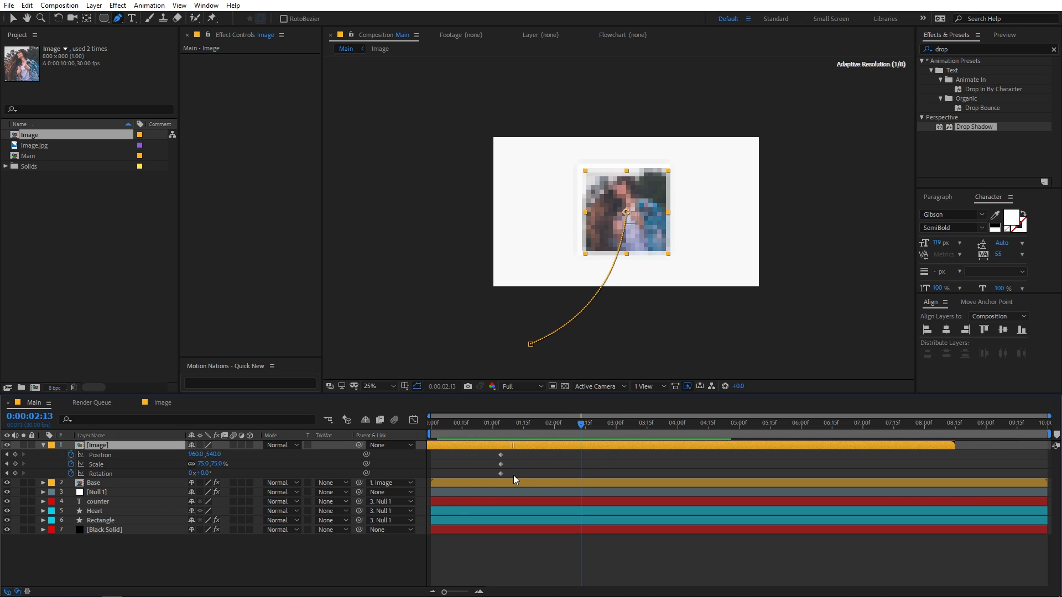
drag(605, 451, 406, 482)
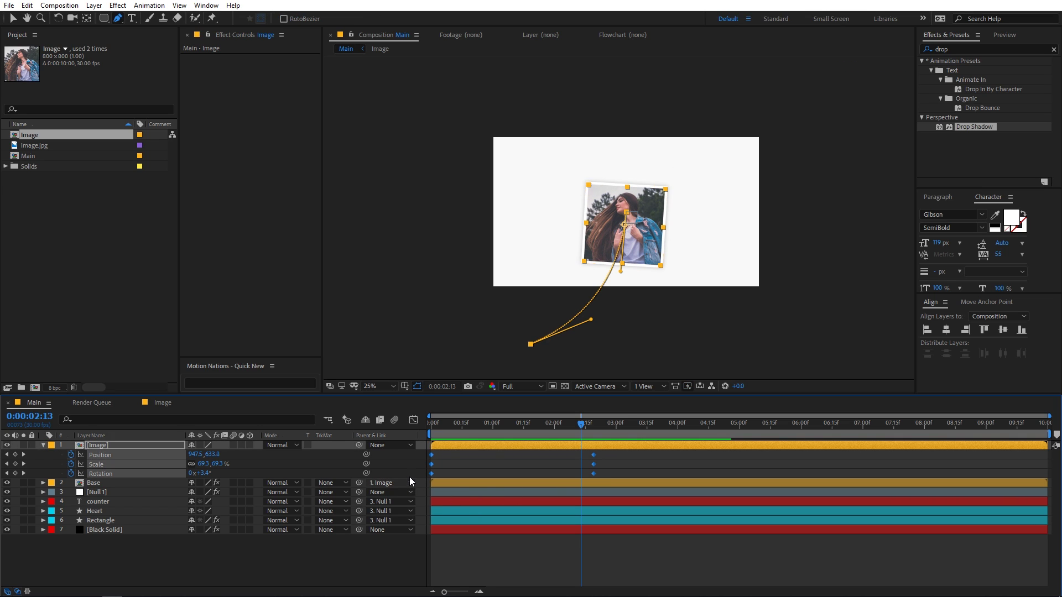
key(F9)
click(413, 420)
drag(655, 447, 429, 570)
drag(568, 557, 485, 556)
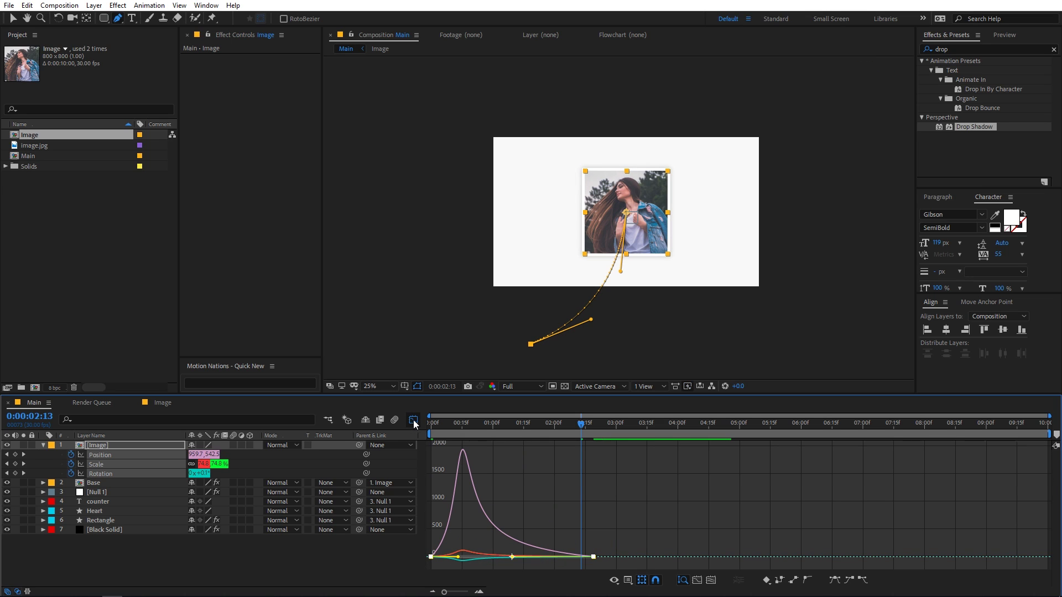
click(413, 420)
key(space)
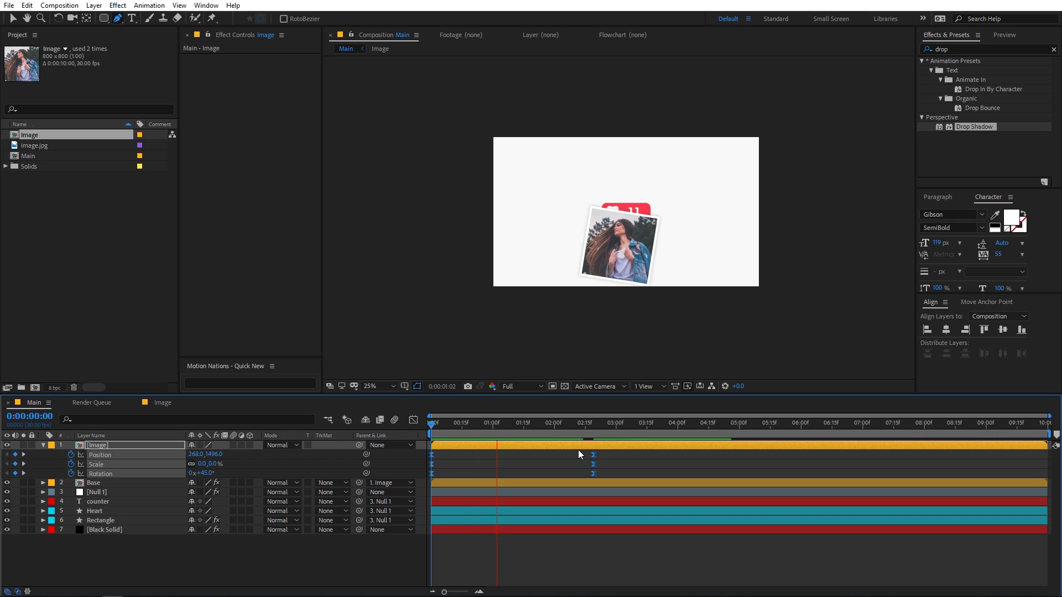
- Move the Image layer's end keyframes to 2:00, replay the entrance and park the playhead at 2:00
drag(609, 455, 556, 462)
key(Home)
key(space)
click(556, 433)
click(585, 464)
scroll(595, 246, up, 2)
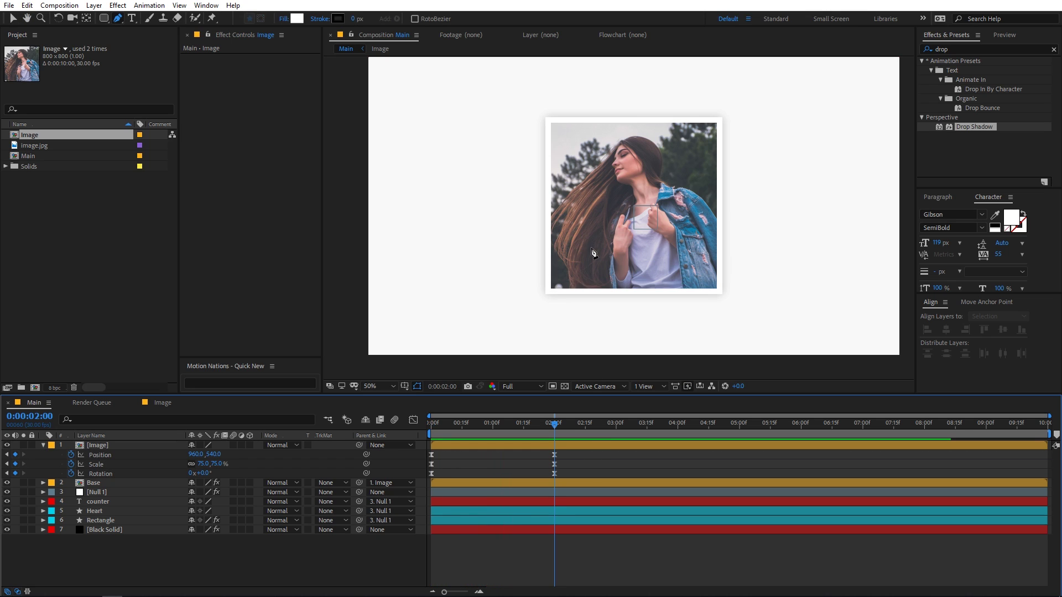
- Move the Null 1, counter, Heart and Rectangle layers above the Image layer in the stack
click(98, 491)
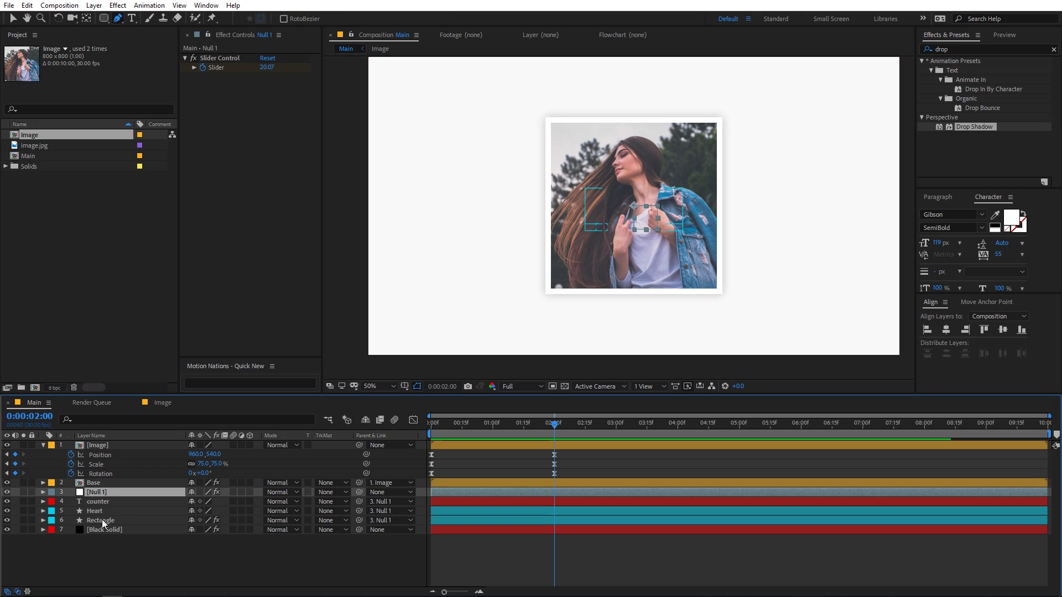
shift+click(101, 520)
drag(99, 492, 104, 443)
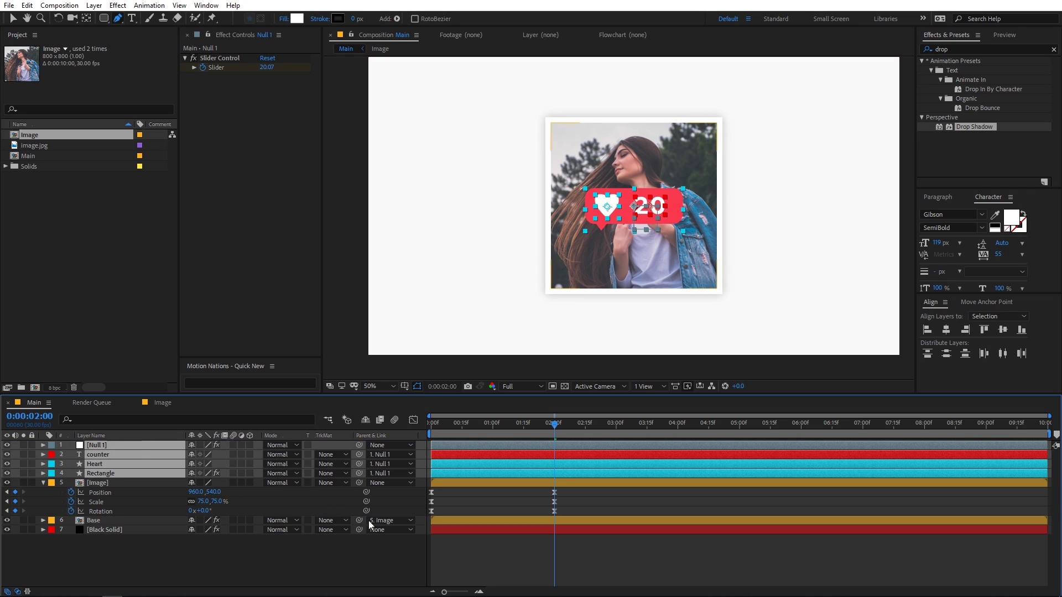
click(485, 547)
- Move Null 1 so the like bubble sits above the photo's upper-right corner, and set its scale to 66%
click(114, 445)
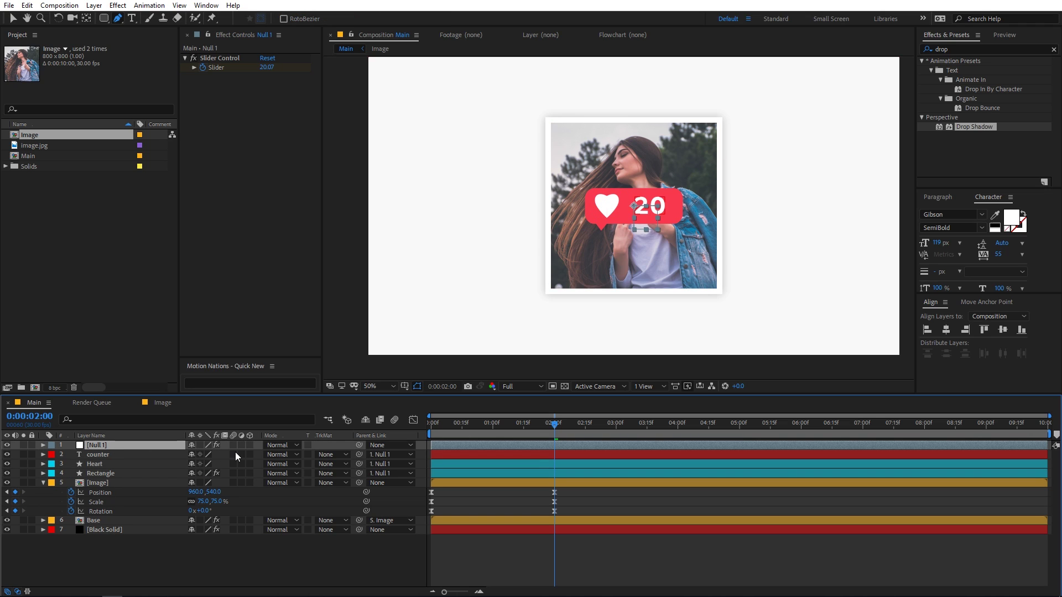
key(Return)
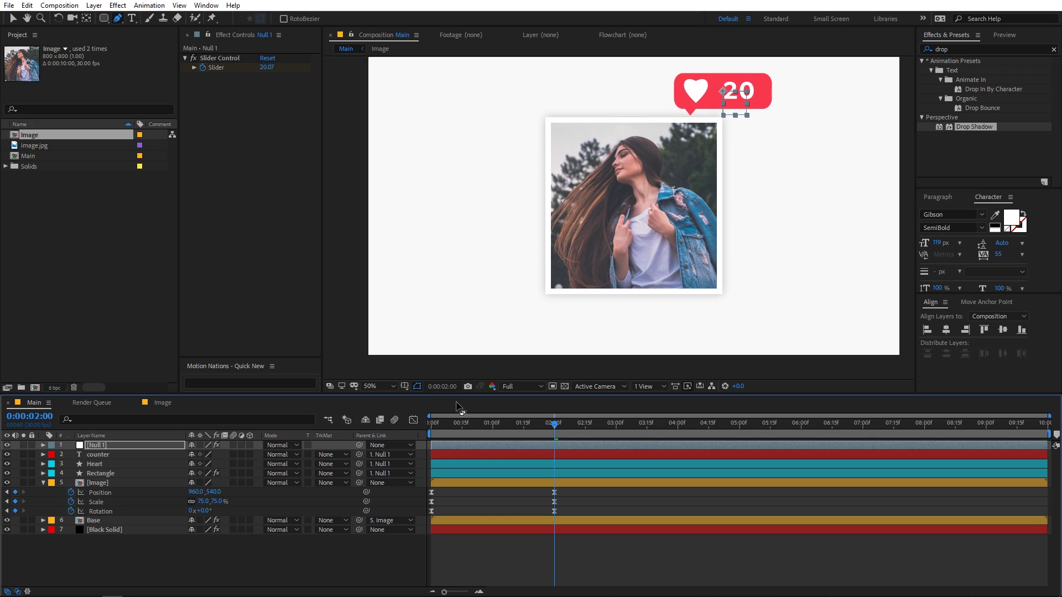
key(s)
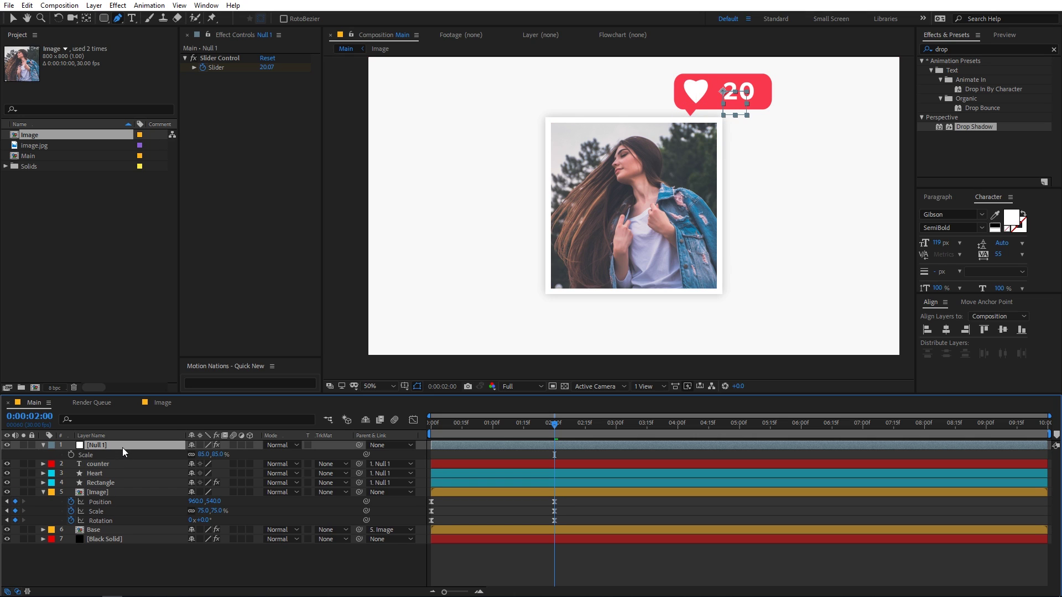
drag(201, 454, 191, 453)
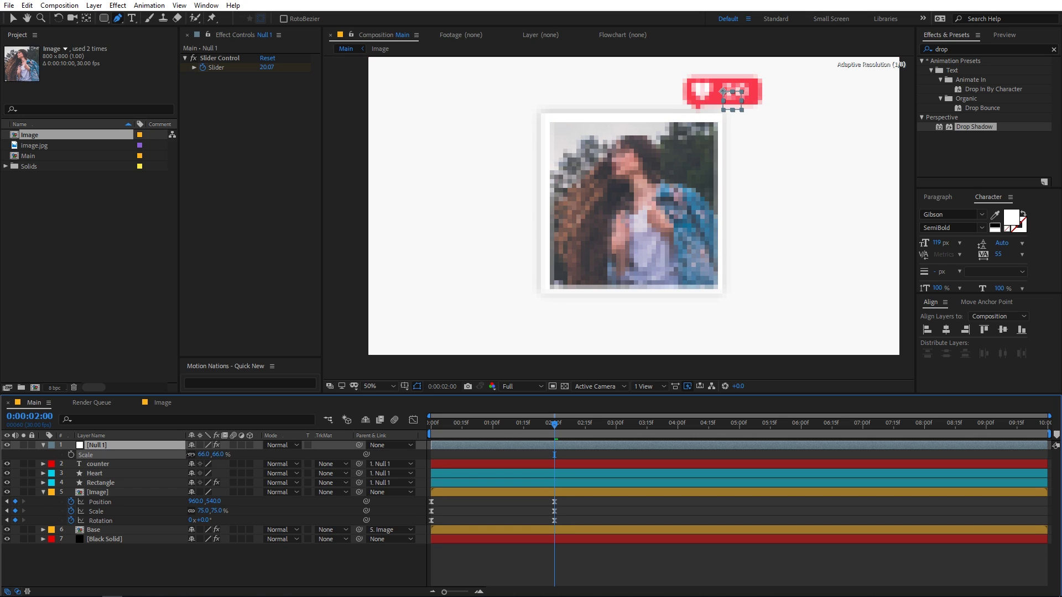
key(.)
key(comma)
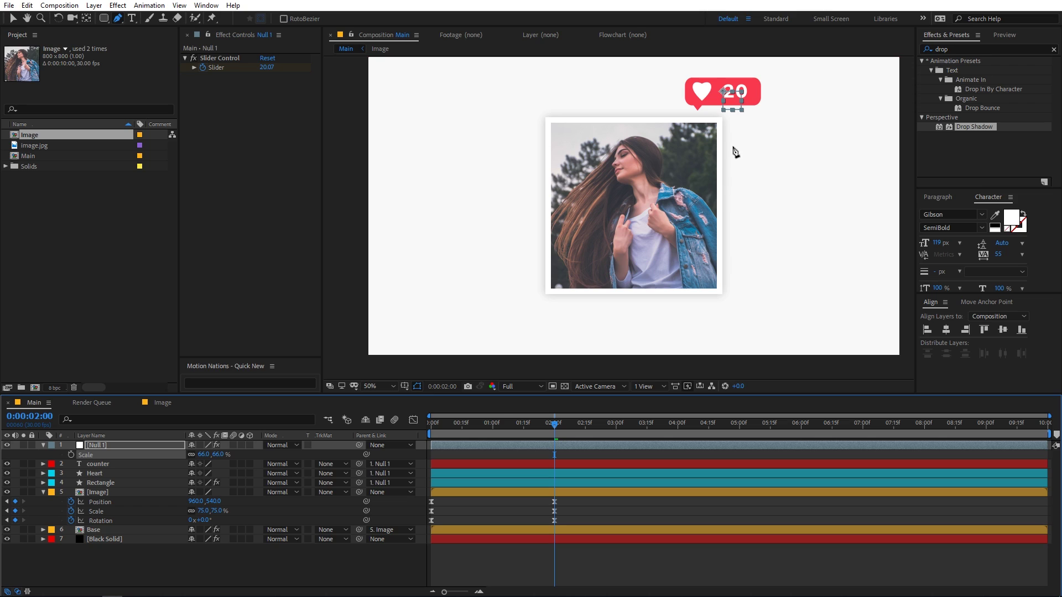
click(251, 455)
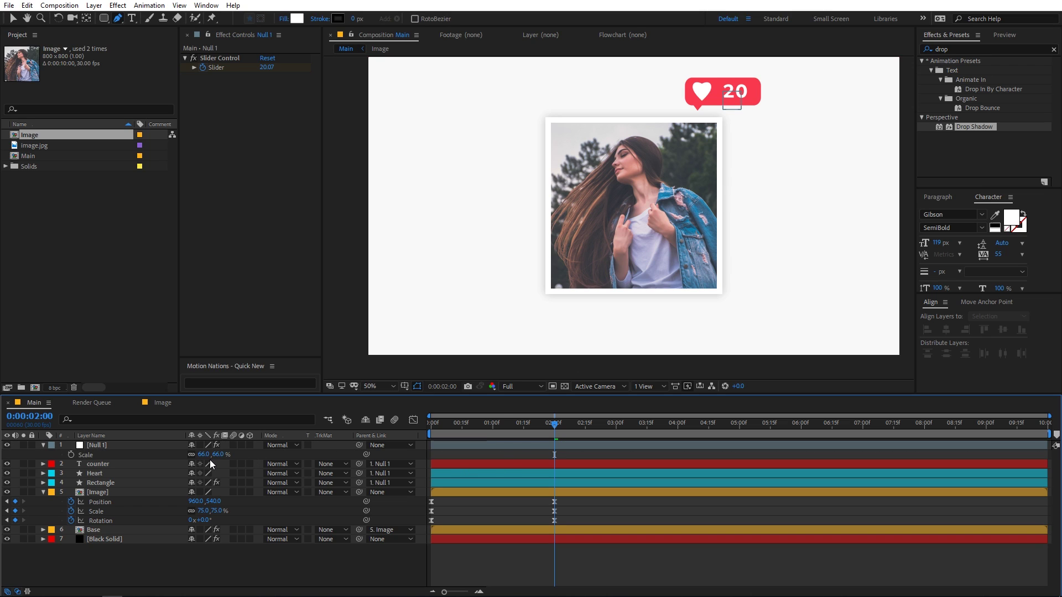
- Set the scale of Null 1 to 62% and return to the Selection tool
click(207, 455)
key(Return)
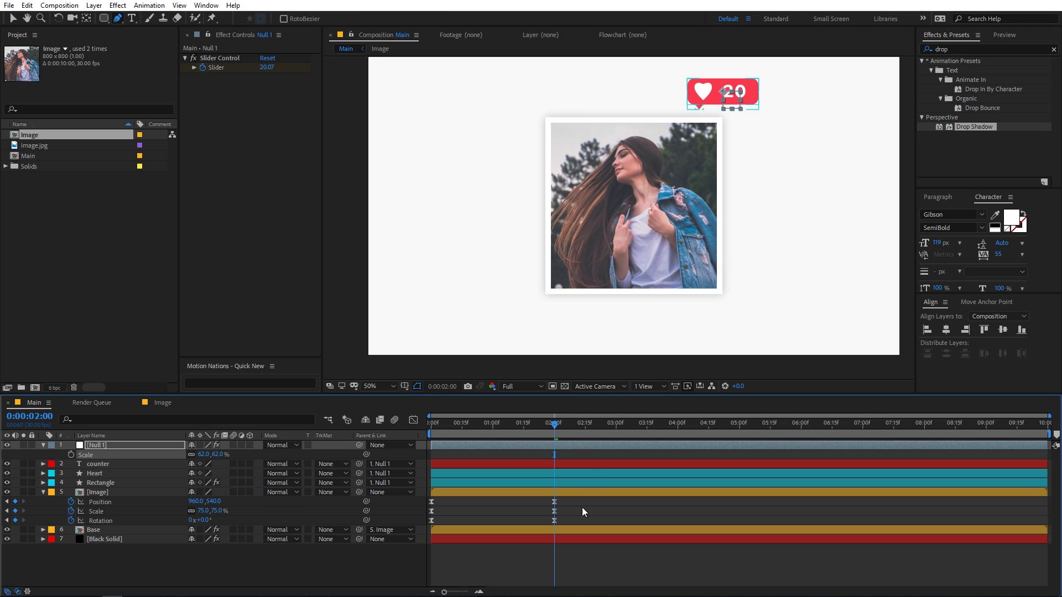
click(13, 18)
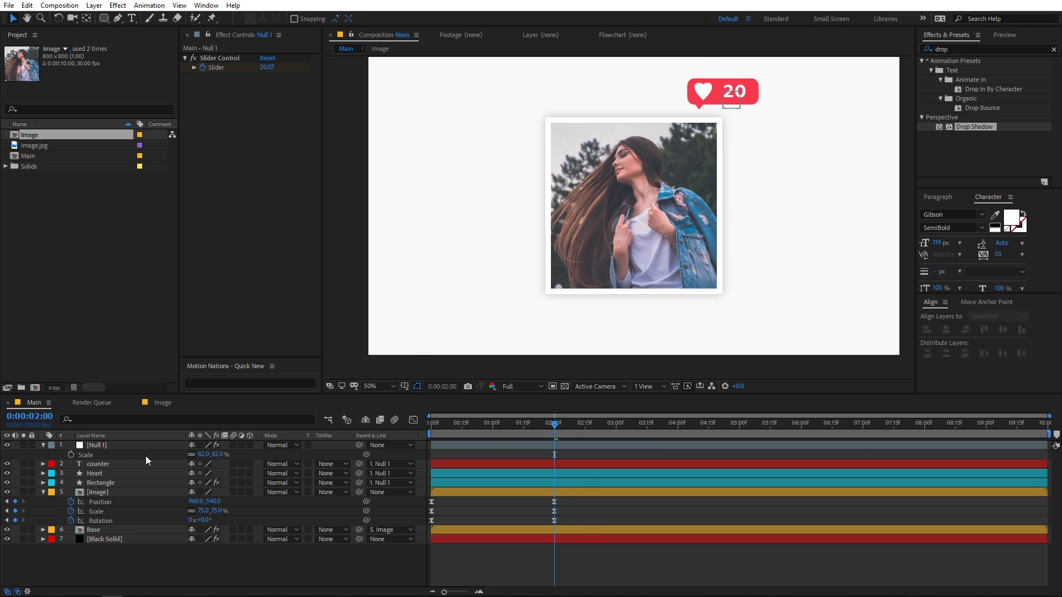
- Unparent the counter, Heart and Rectangle layers from Null 1, and move Null 1 to the tip of the bubble's pointer
click(111, 463)
shift+click(106, 482)
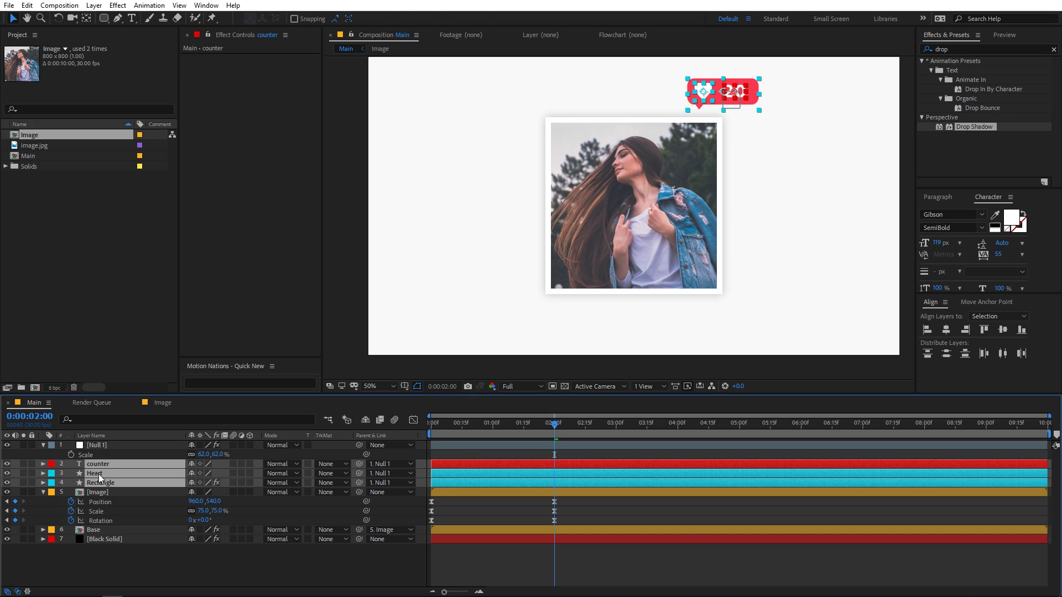
click(399, 463)
click(404, 476)
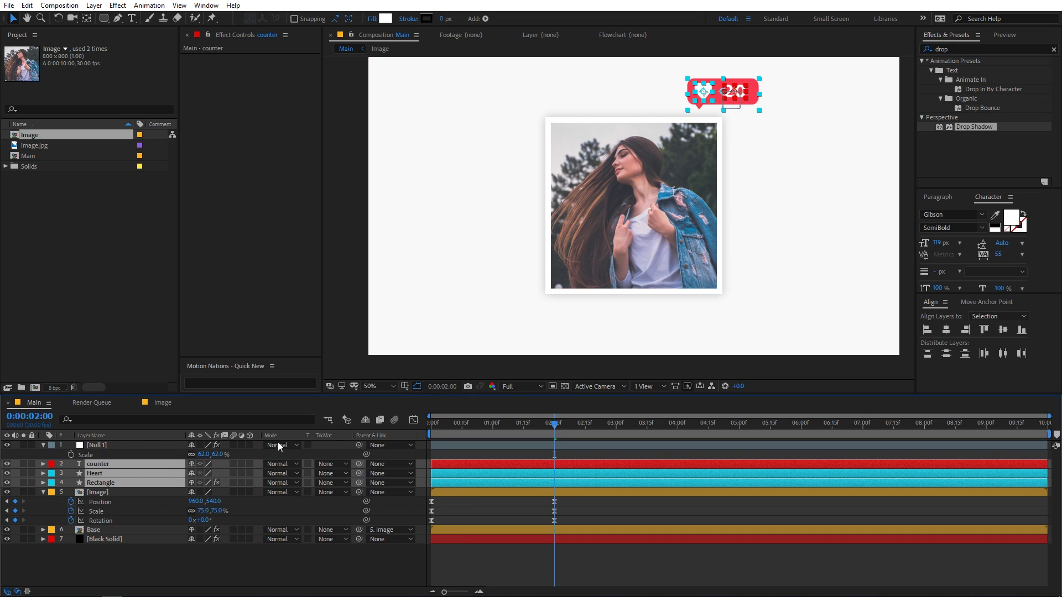
click(125, 446)
scroll(699, 208, up, 2)
drag(701, 208, 654, 243)
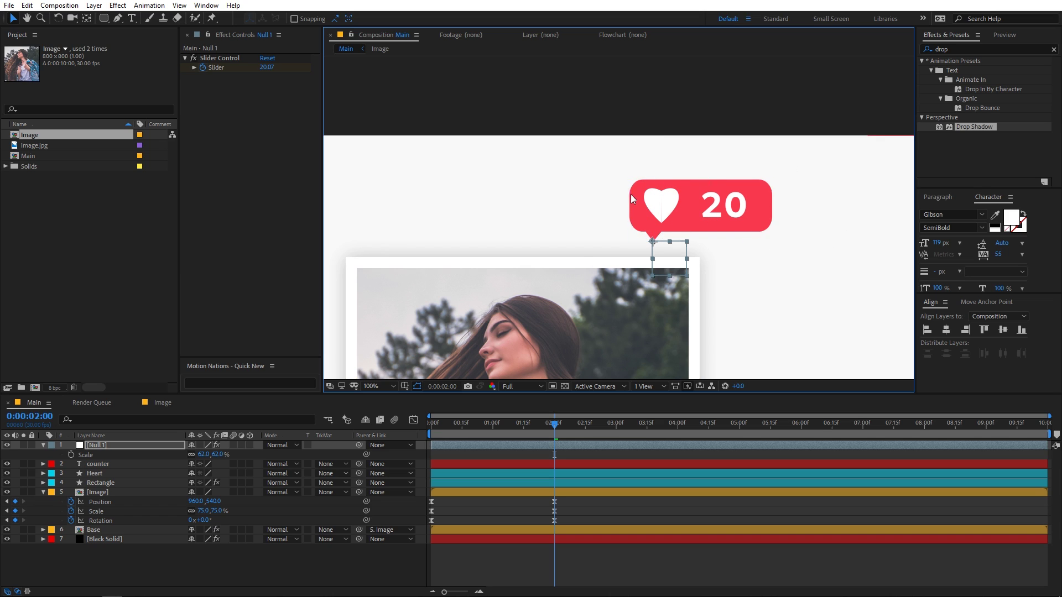
- Parent the counter, Heart and Rectangle layers to Null 1 again
click(111, 465)
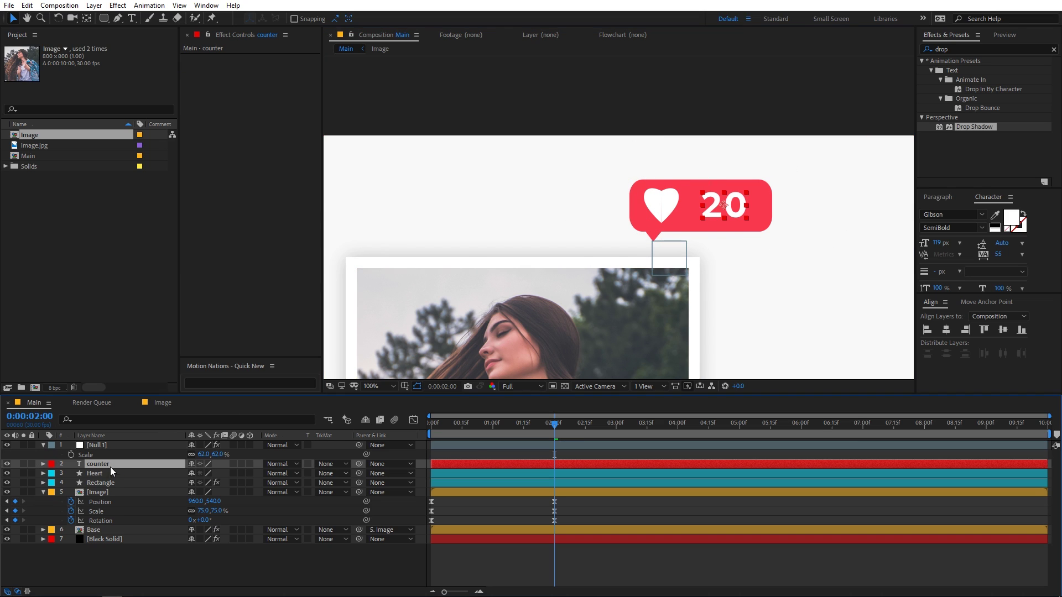
shift+click(108, 485)
drag(360, 466, 114, 448)
click(114, 448)
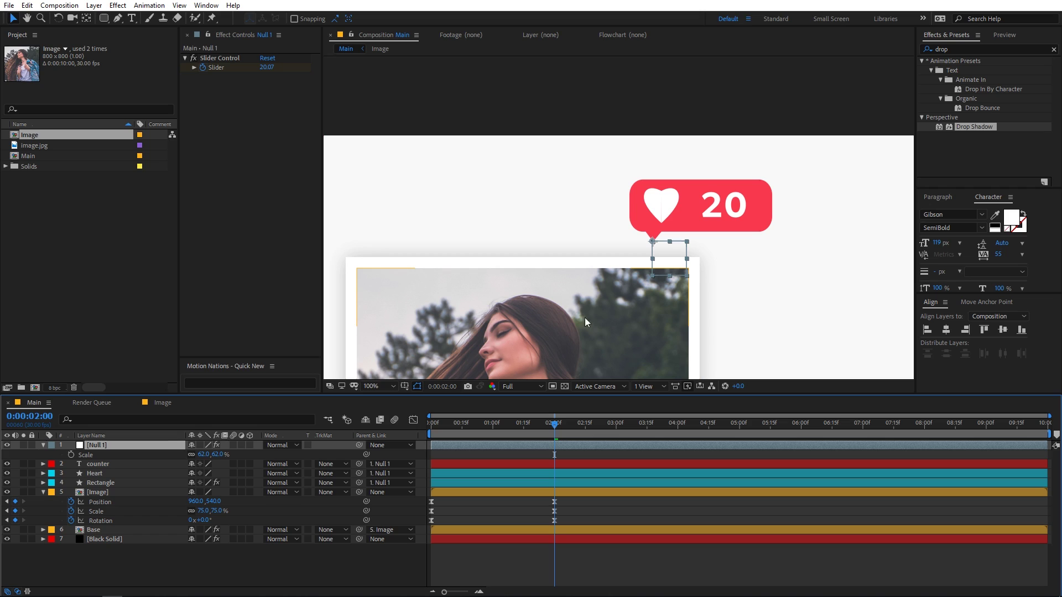
- Nudge Null 1 down until the bubble's pointer touches the top edge of the photo's white frame
key(shift+Down)
key(shift+Down)
key(shift+Down)
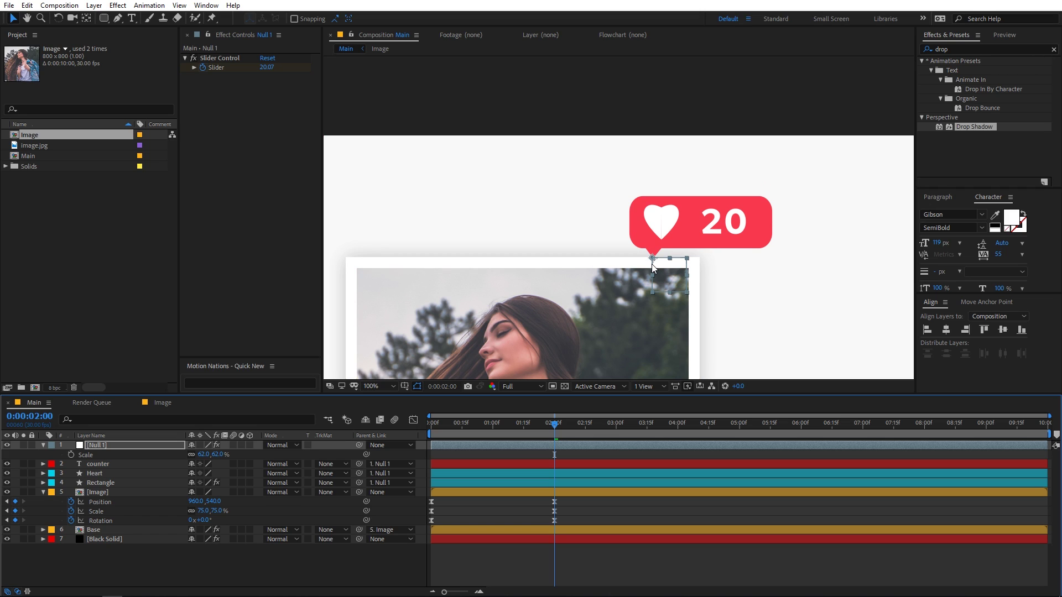
click(698, 502)
- Parent Null 1 to the Image layer and scrub between 1:00 and 2:00 to check that the bubble follows the photo
scroll(641, 216, down, 2)
scroll(684, 256, down, 2)
scroll(687, 258, up, 2)
click(118, 443)
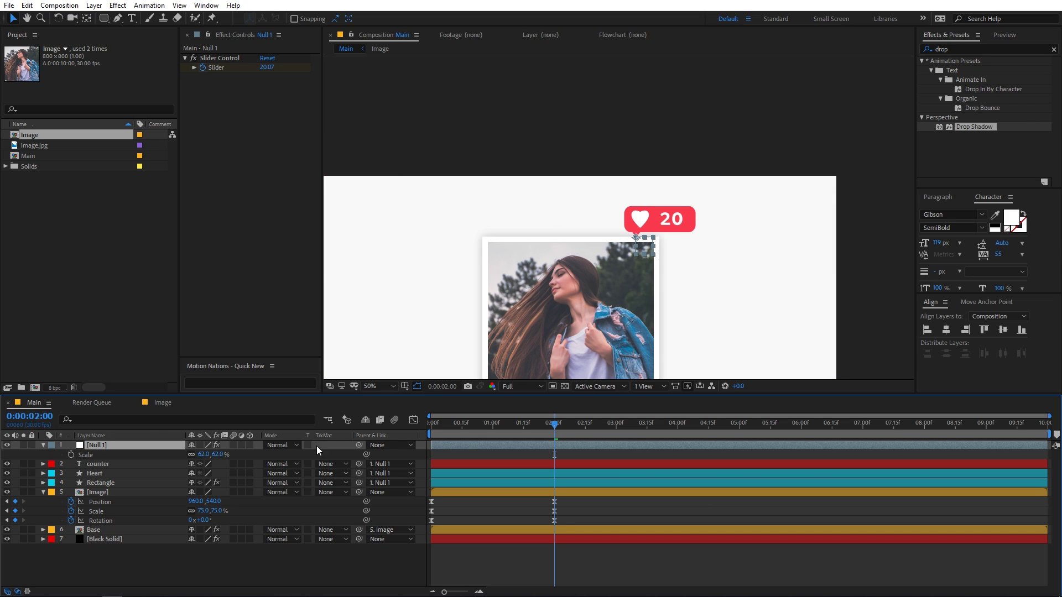
drag(359, 446, 97, 492)
click(573, 556)
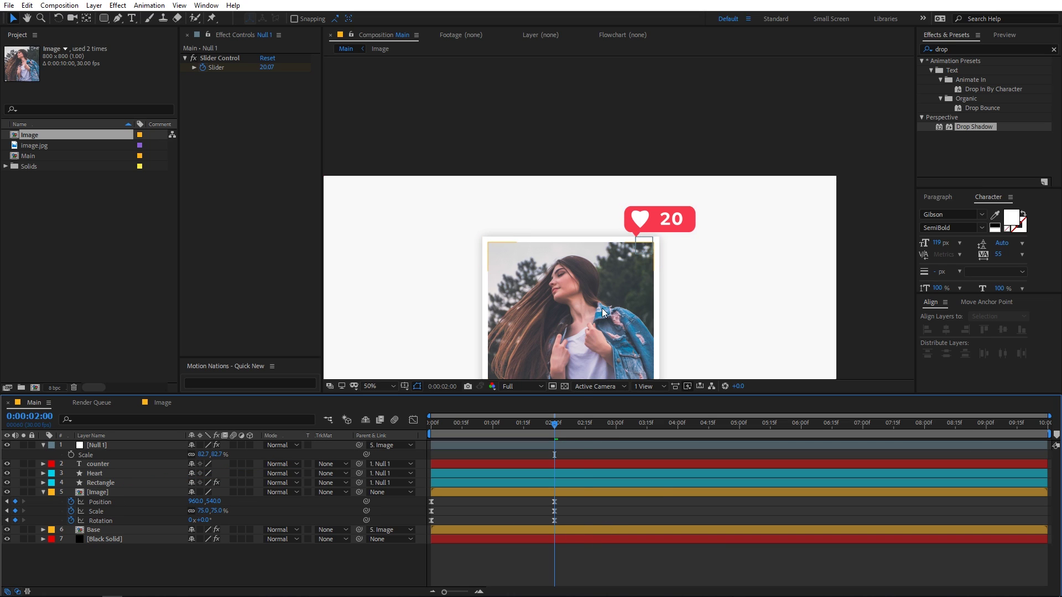
drag(549, 433, 493, 431)
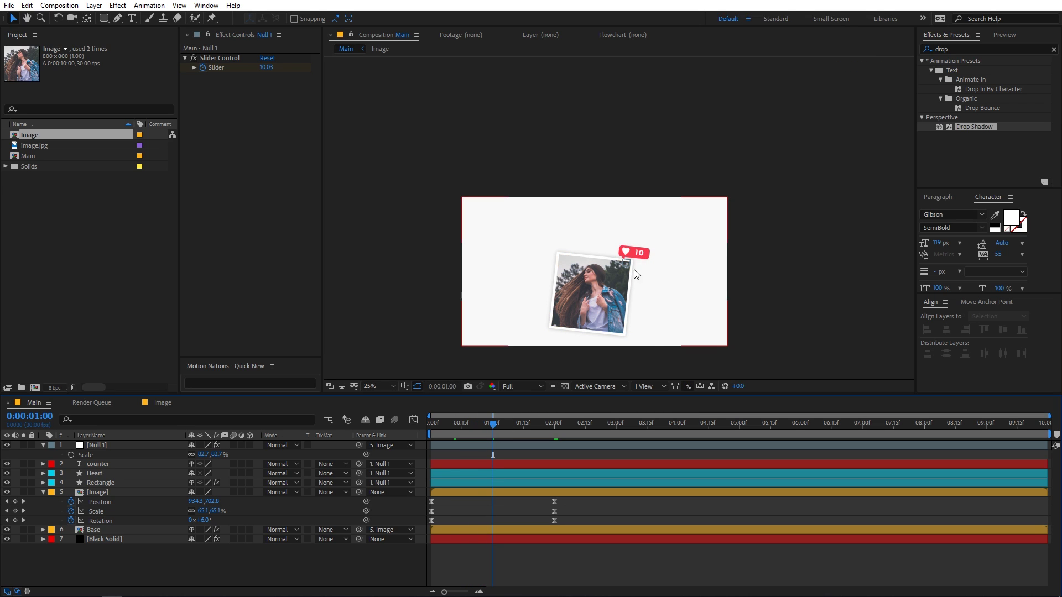
drag(517, 430, 559, 433)
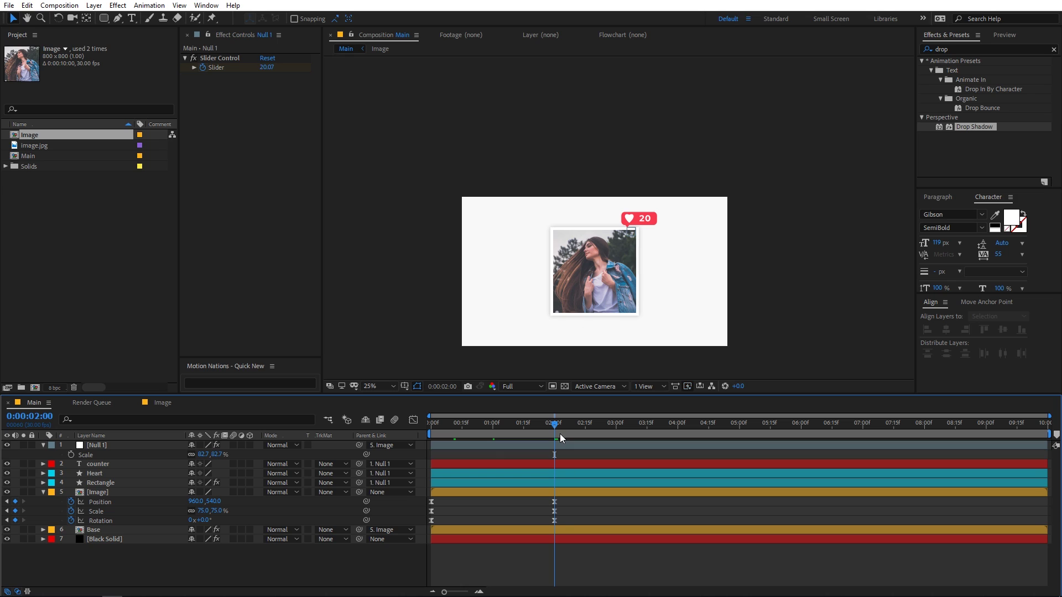
- Nudge the Image layer down to position 960, 578 at 2:00 and scrub the end of its movement
click(389, 386)
click(394, 398)
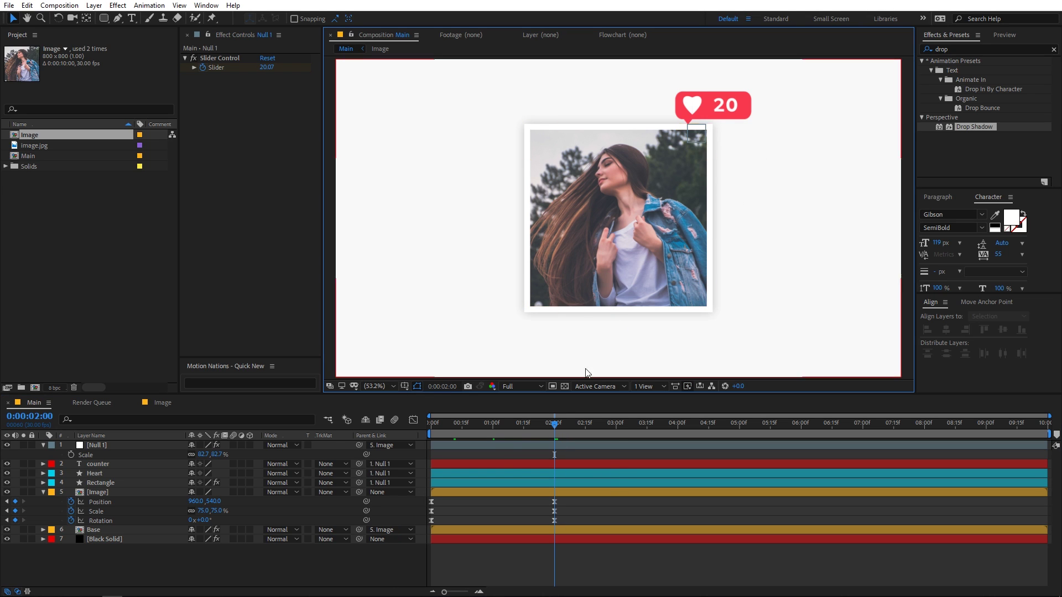
click(585, 490)
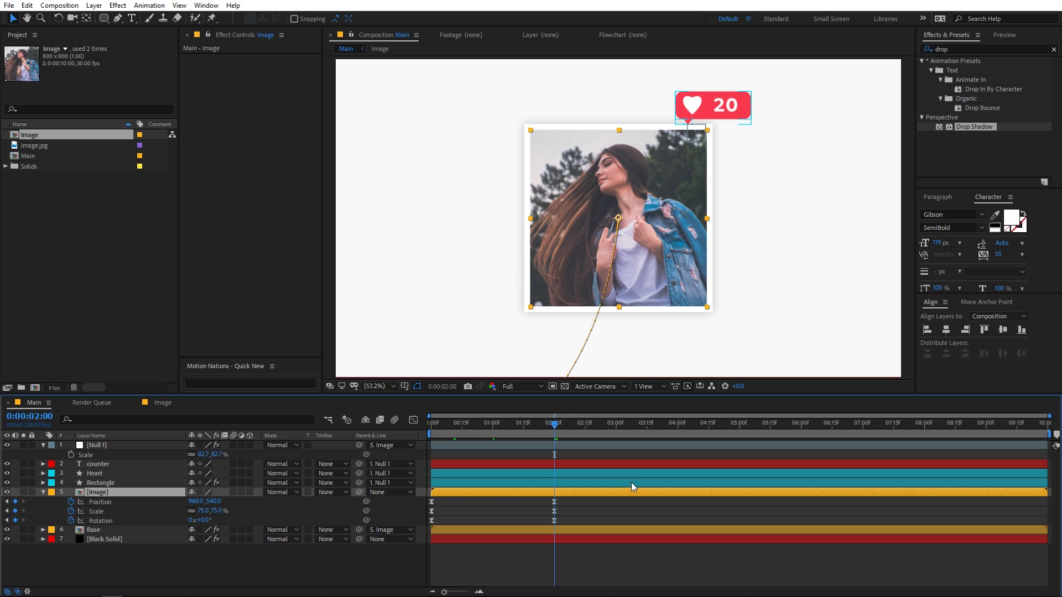
key(shift+Down)
key(shift+Down)
key(shift+Down)
key(shift+Down)
key(Up)
key(Up)
key(Up)
key(Up)
key(Up)
key(Up)
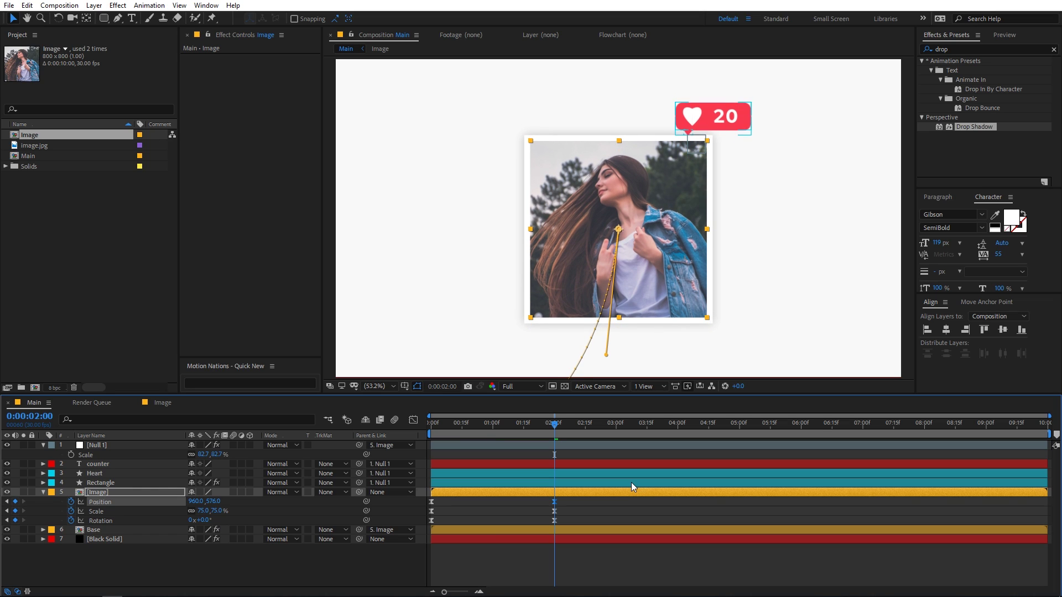
key(Down)
key(Down)
key(Down)
key(Down)
key(F2)
click(542, 434)
mouse_move(541, 434)
mouse_down()
mouse_move(509, 433)
mouse_move(553, 431)
mouse_up()
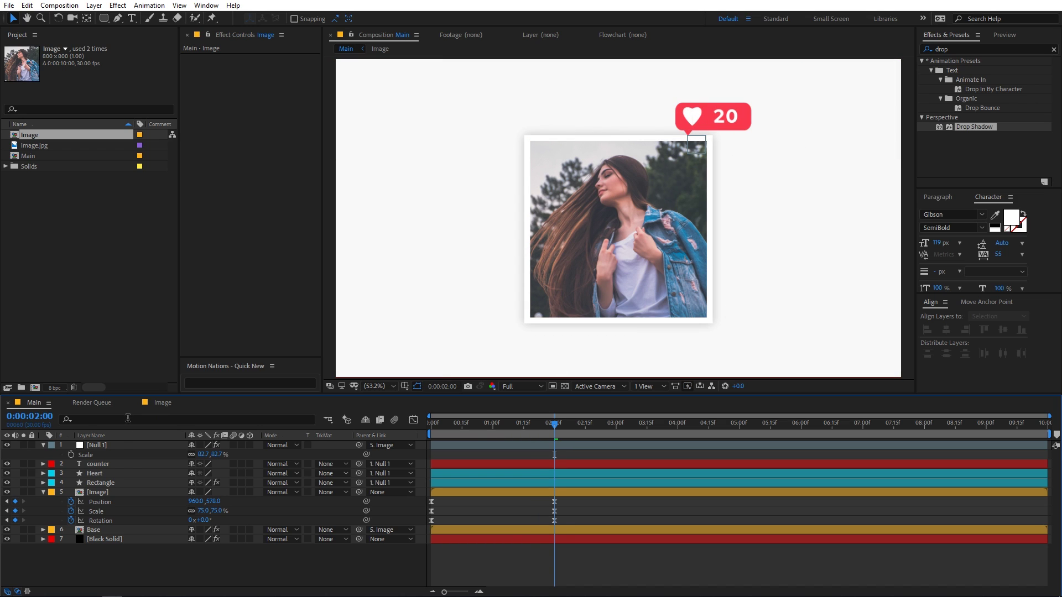
- Add Scale and Rotation keyframes to Null 1 at 2:00 and shift them to about 2:09
click(118, 446)
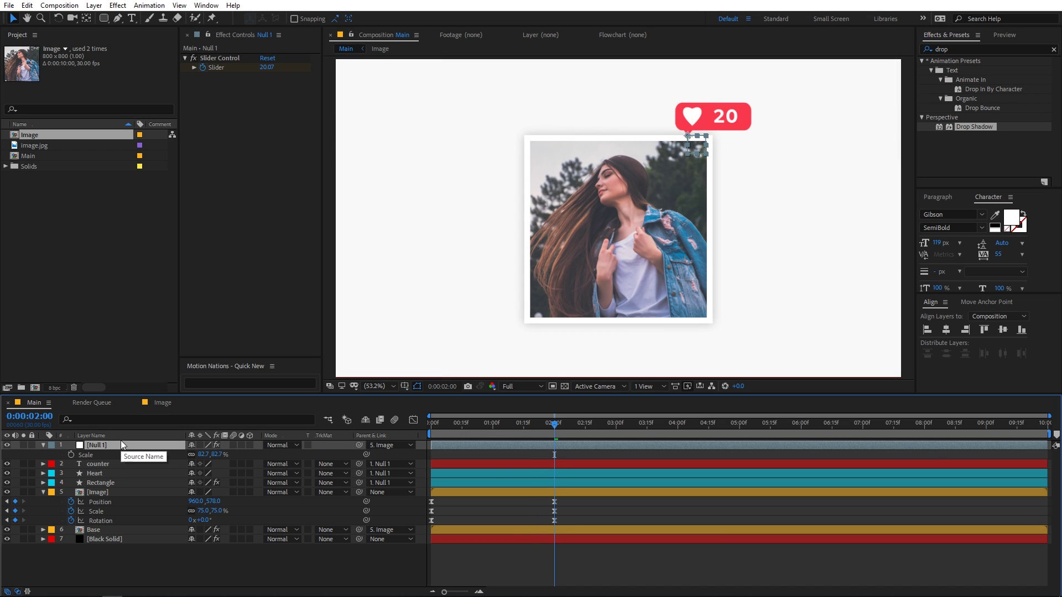
key(s)
key(s)
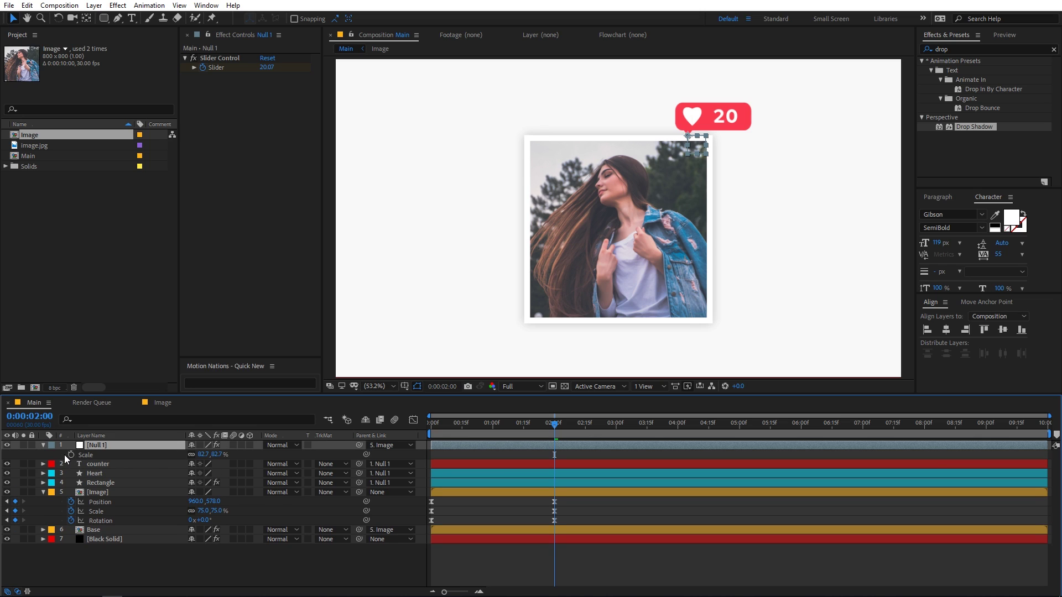
key(alt+shift+r)
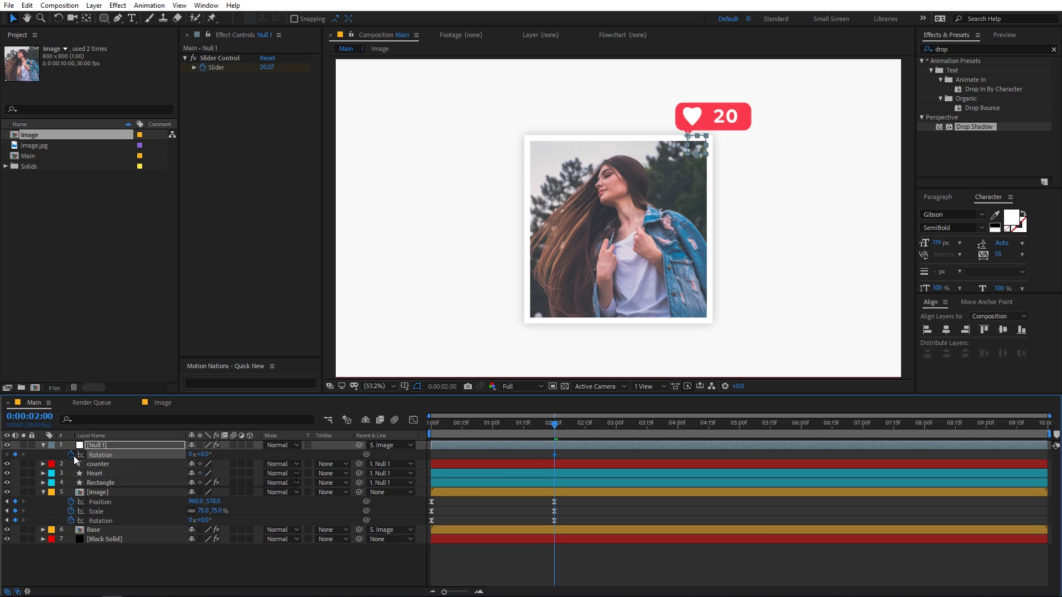
key(u)
mouse_move(575, 465)
mouse_down()
mouse_move(553, 487)
mouse_move(573, 473)
mouse_up()
- At 0:28, set Null 1's rotation to 90° and its scale to 0%
drag(563, 433, 488, 427)
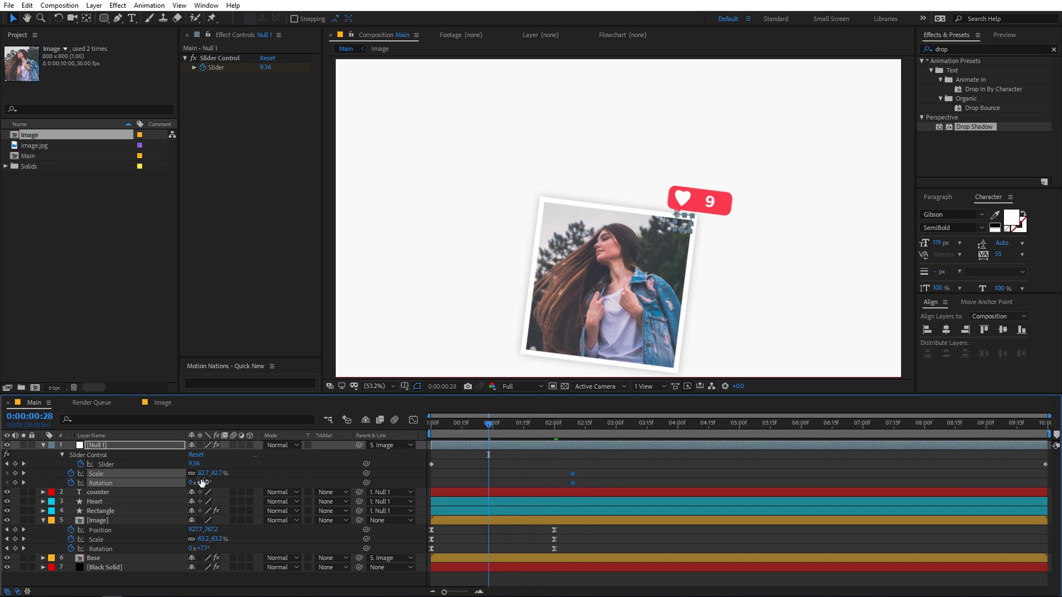
drag(226, 484, 260, 485)
click(223, 486)
text(90)
key(Return)
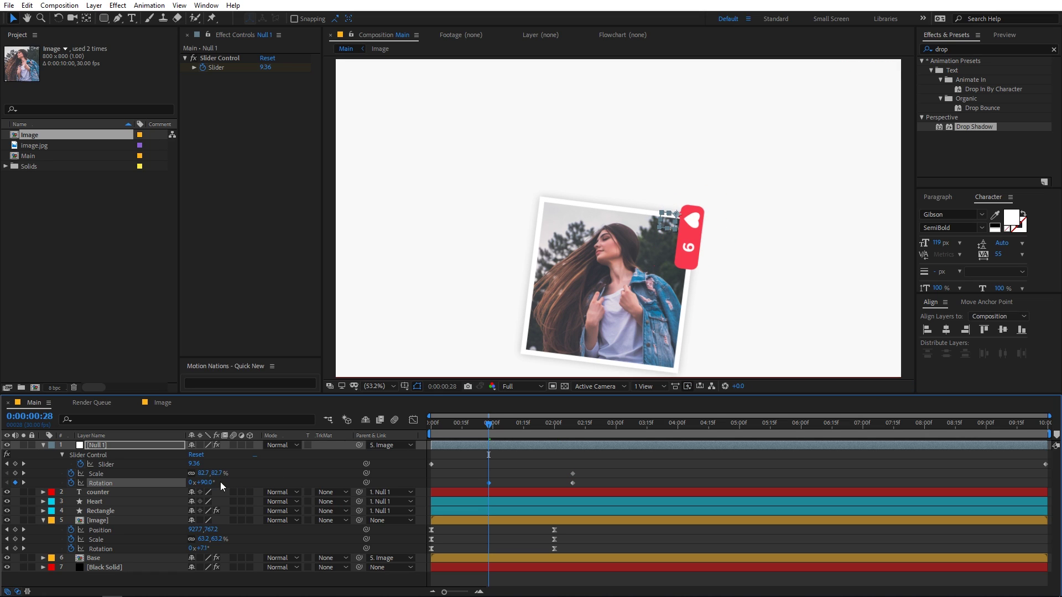
click(215, 474)
text(0)
key(Return)
- Ease Null 1's Scale and Rotation keyframes, reshape their speed curves to start fast and settle slowly, and preview the bubble's pop-in
drag(595, 468, 473, 494)
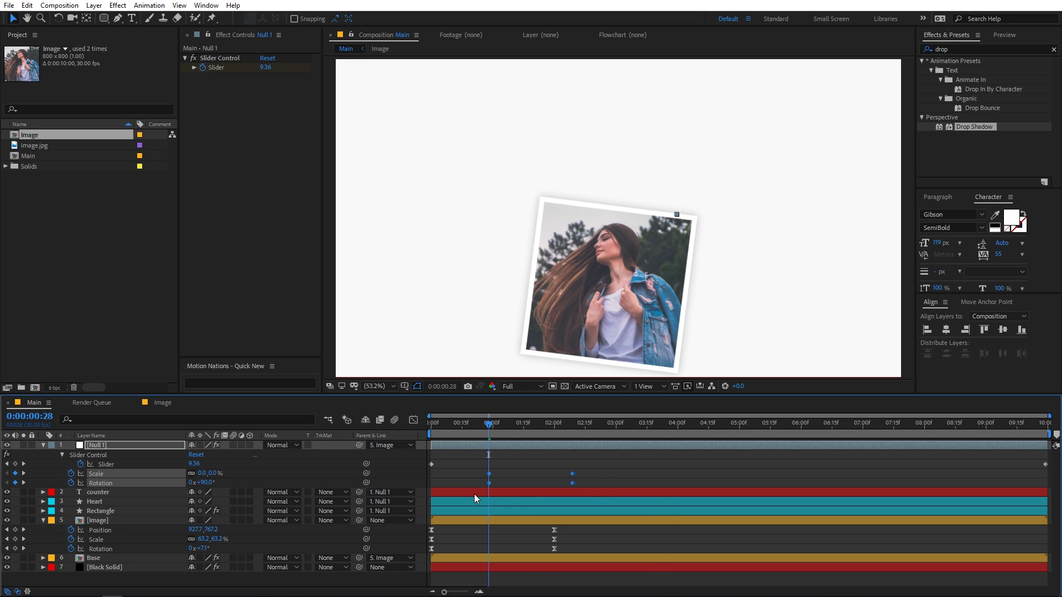
click(412, 422)
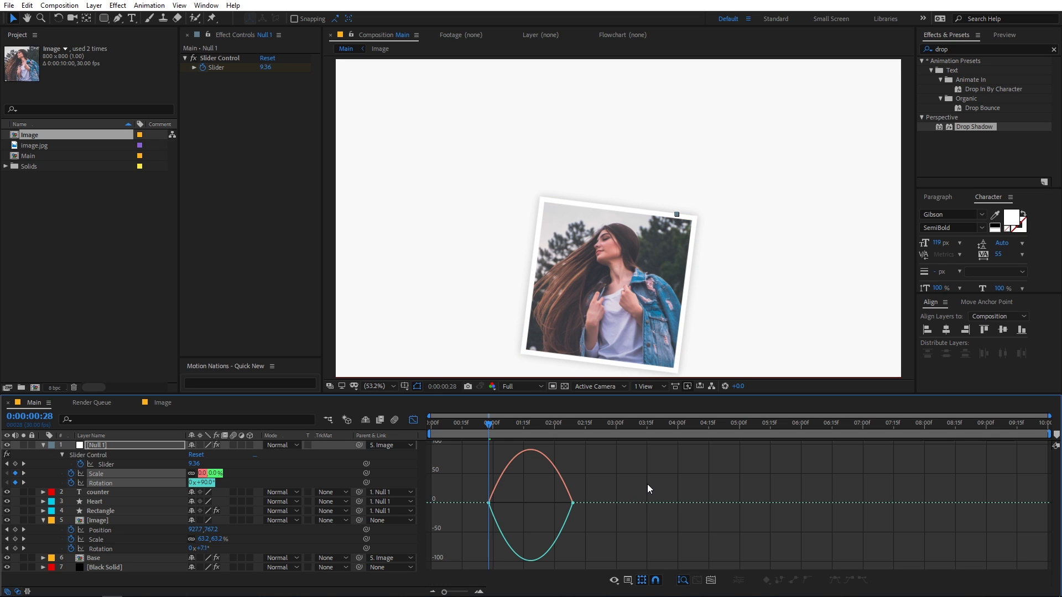
drag(559, 503, 511, 504)
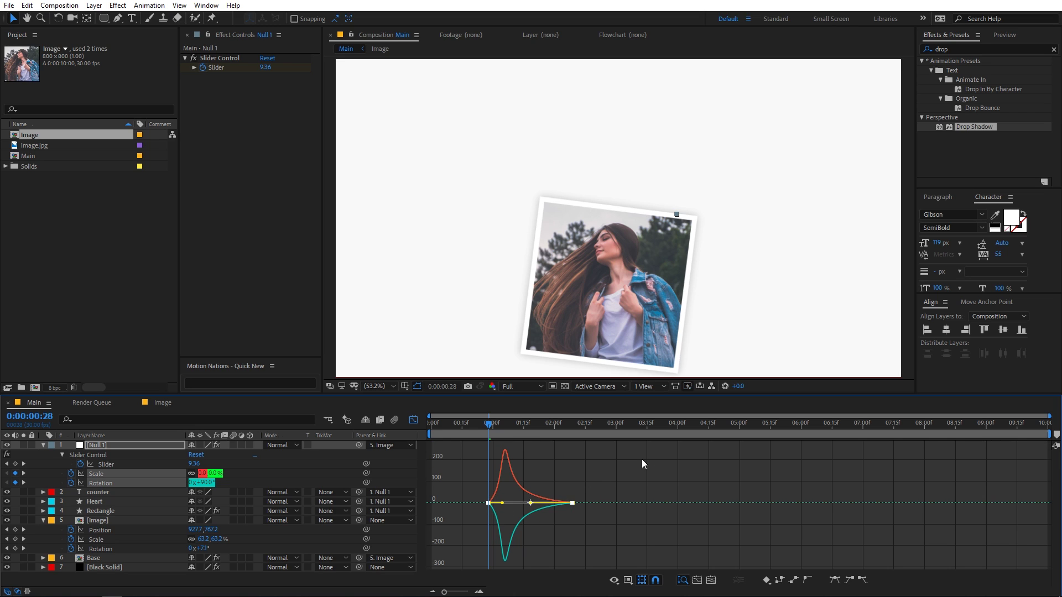
key(space)
key(space)
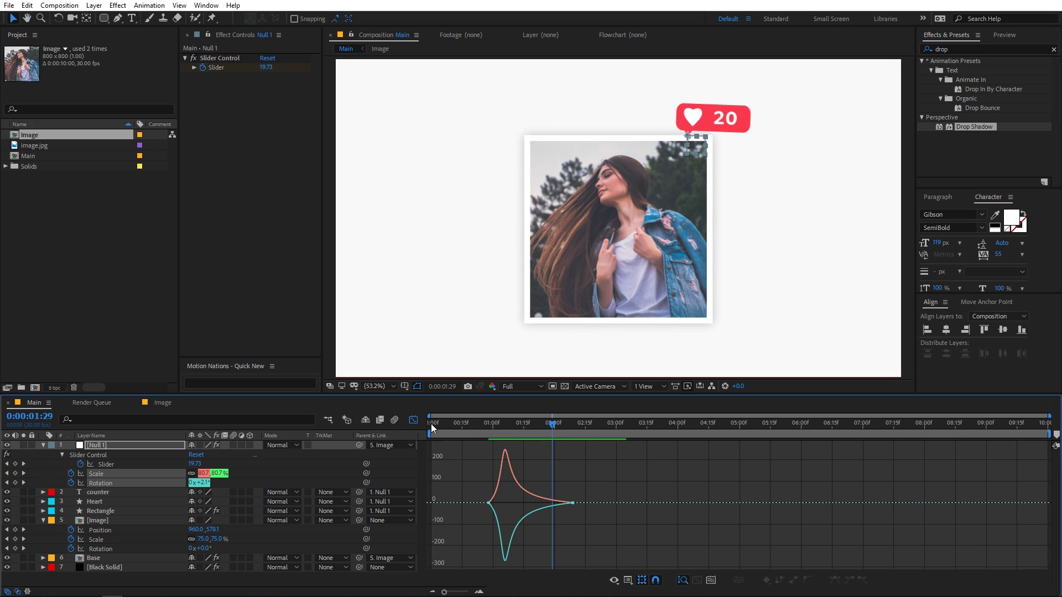
- Shift Null 1's Scale and Rotation keyframes earlier to start at about 0:20, and play the animation from the beginning
click(413, 420)
drag(617, 470, 469, 475)
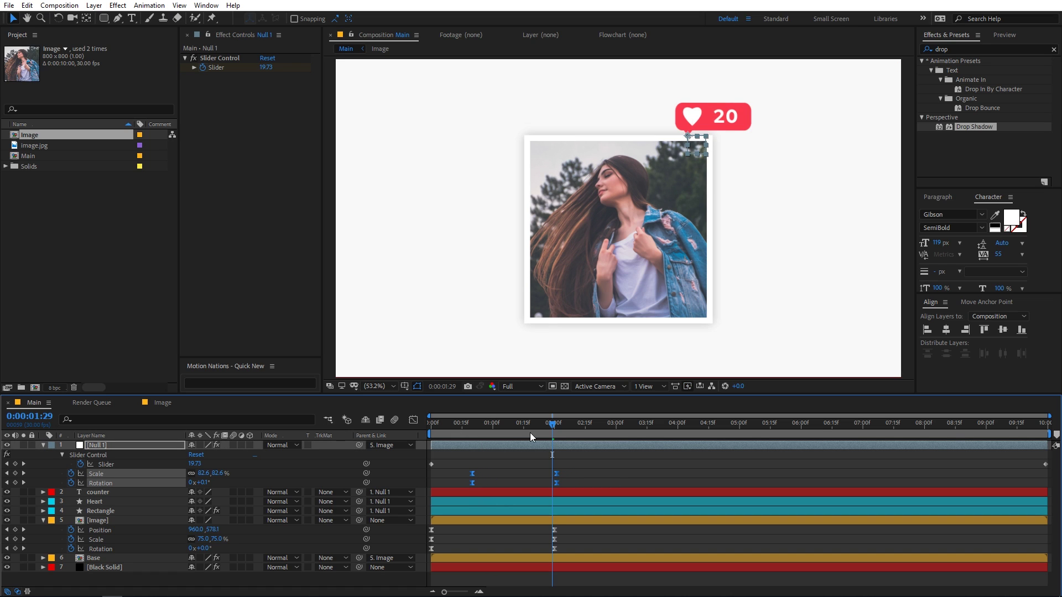
key(space)
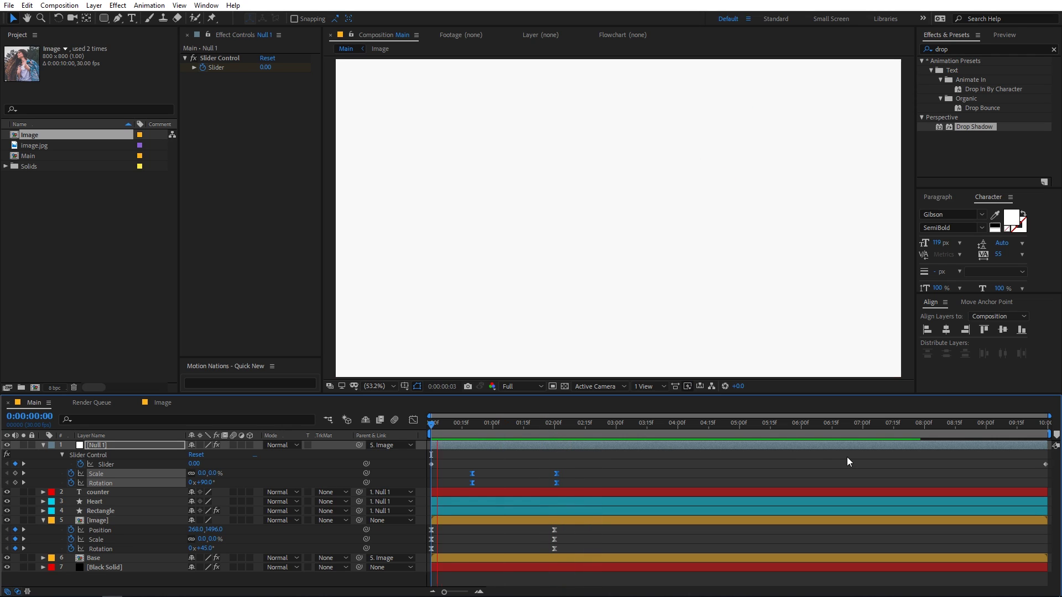
- Compress the timing of the Null 1 and Image keyframes so the entrance ends at about 1:20, and preview it
drag(586, 469, 330, 556)
drag(613, 470, 405, 569)
drag(557, 470, 537, 475)
key(space)
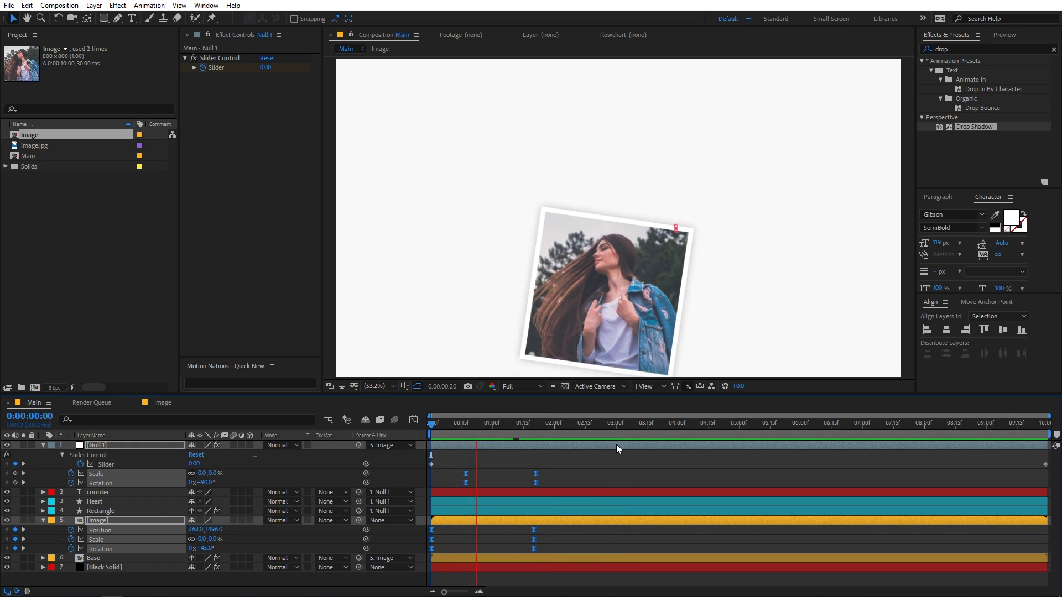
- Shift Null 1's Scale and Rotation keyframes earlier to start at about 0:13, and replay the entrance with the composition fitted to view
drag(561, 467, 457, 473)
key(Home)
key(space)
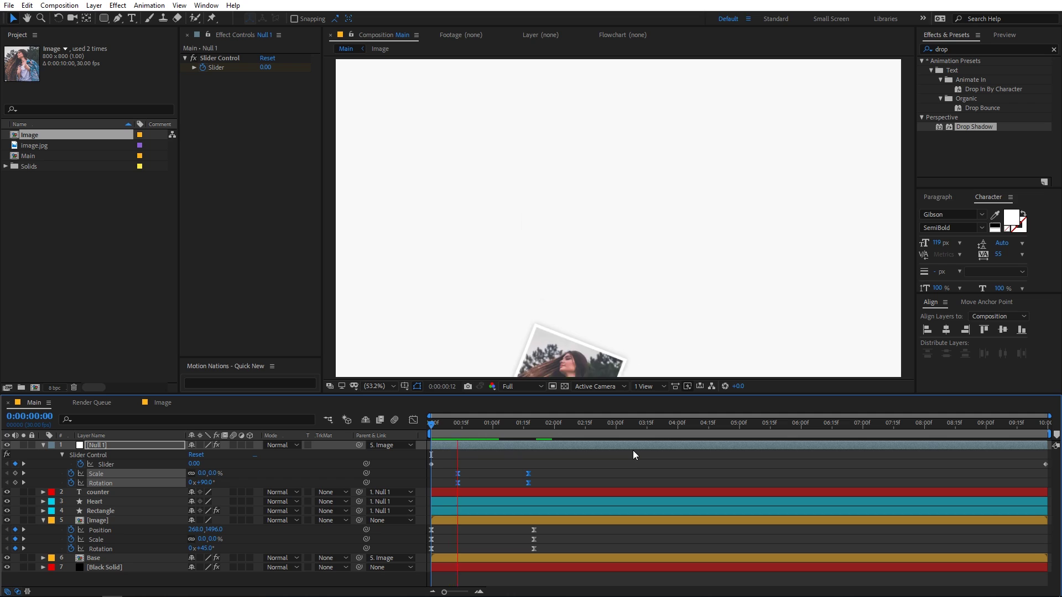
key(comma)
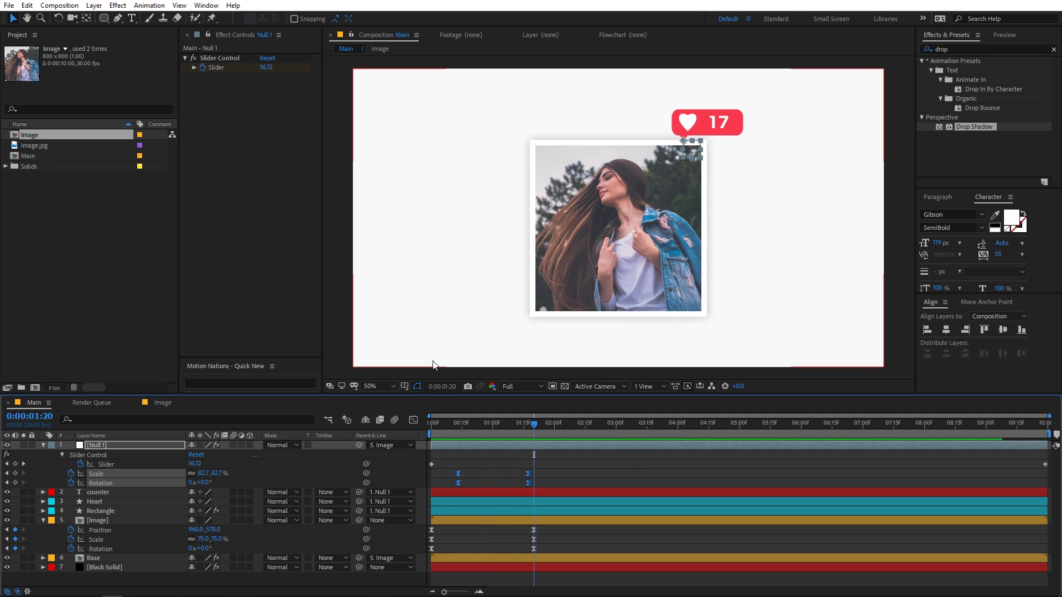
click(387, 384)
click(383, 410)
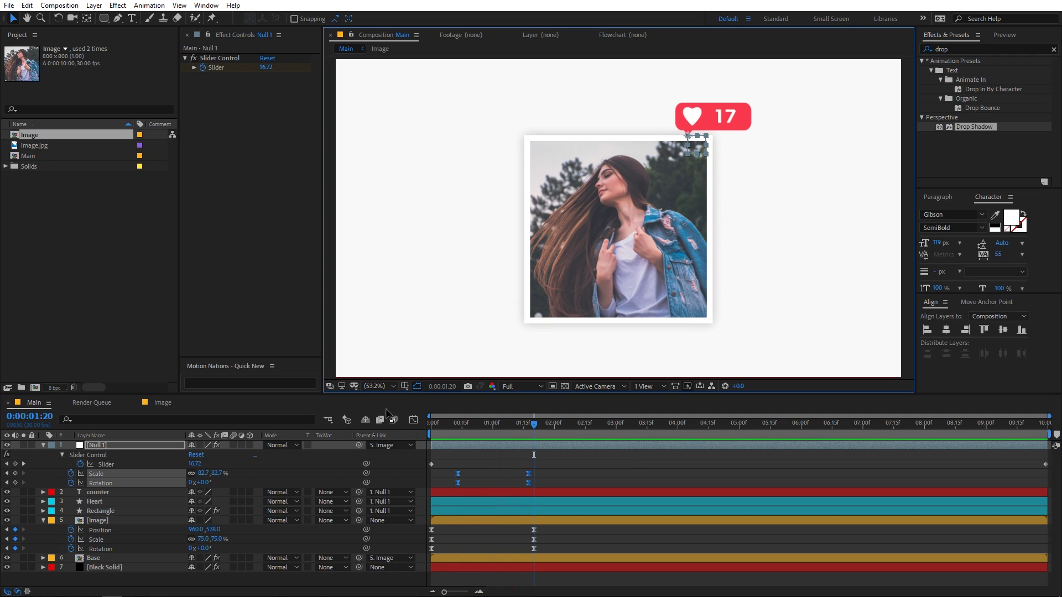
click(575, 487)
key(Home)
key(space)
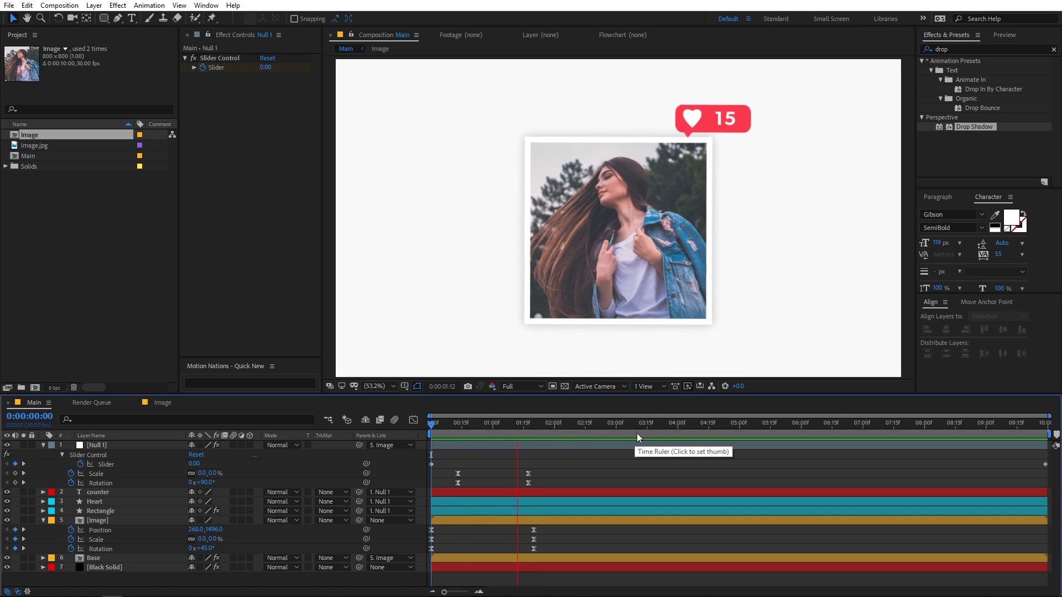
key(space)
- Expand the Heart layer's contents down to the transform properties of Shape 2, with the heart shown close up
scroll(728, 131, up, 3)
drag(728, 131, 661, 288)
scroll(660, 288, up, 4)
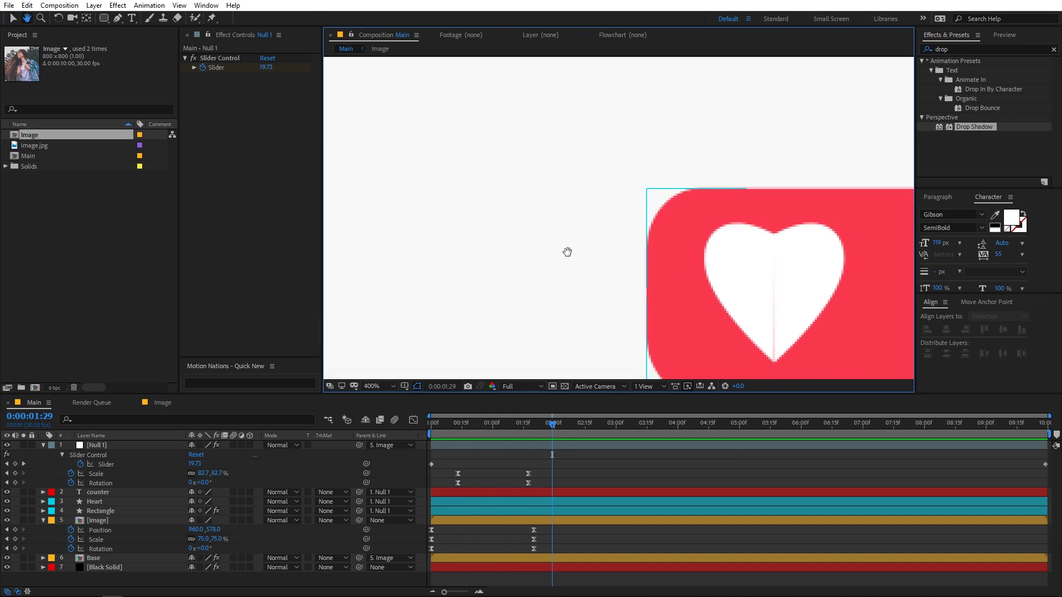
key(v)
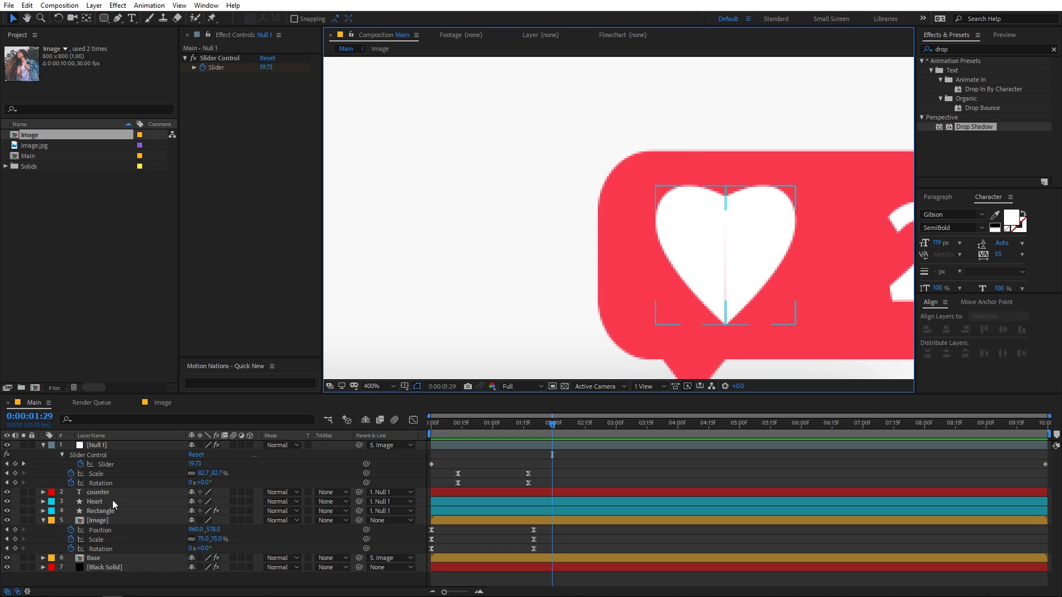
click(94, 502)
click(43, 501)
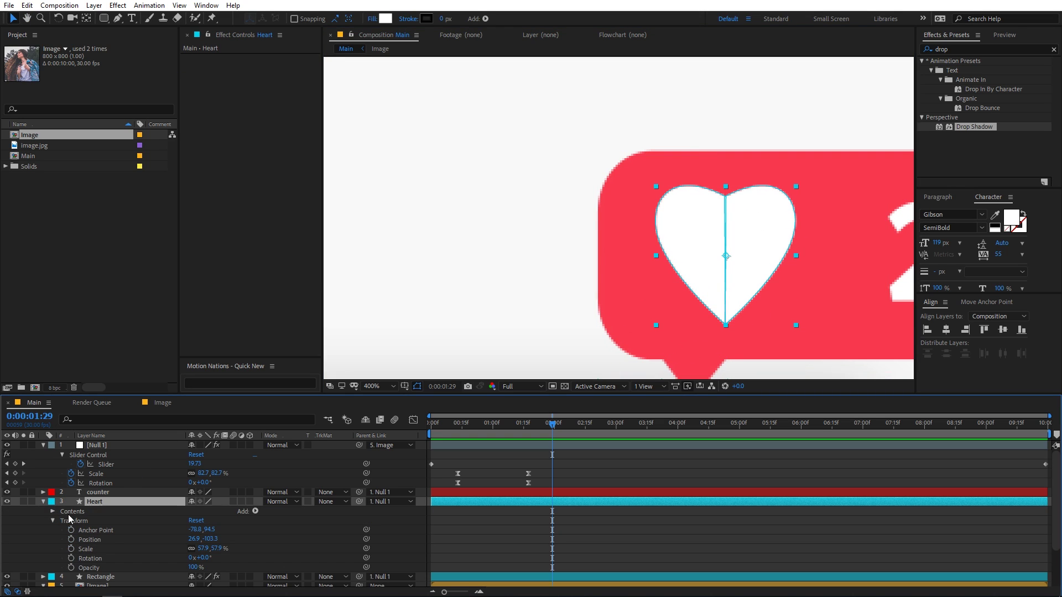
click(52, 521)
click(53, 511)
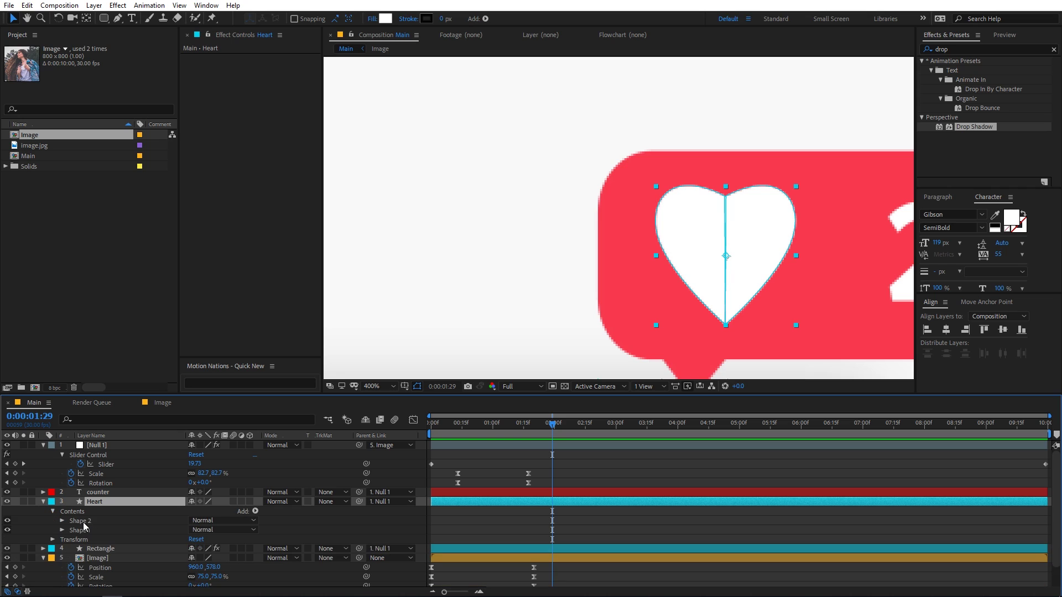
click(83, 521)
click(62, 520)
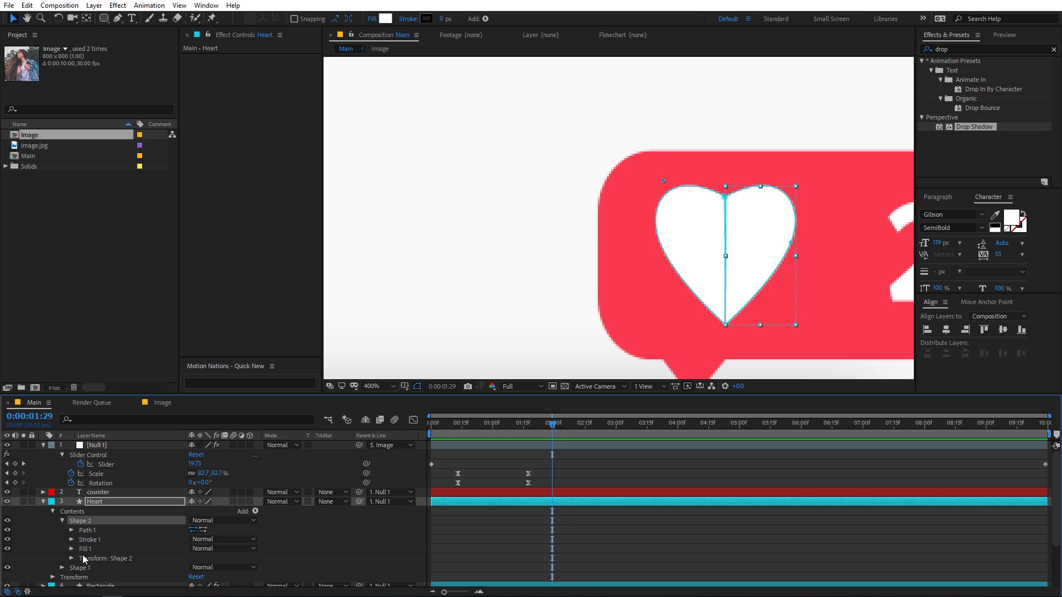
click(75, 556)
click(71, 557)
- Set the horizontal position of the Heart layer's Shape 2 to -159.3 to close the gap between the halves
scroll(121, 566, down, 2)
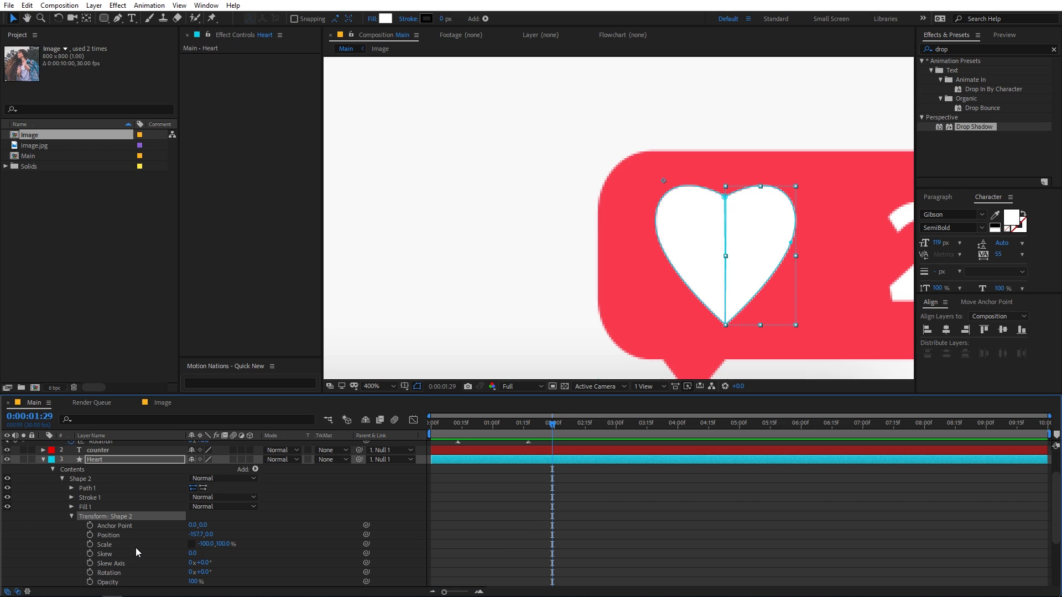
scroll(147, 539, down, 1)
click(179, 509)
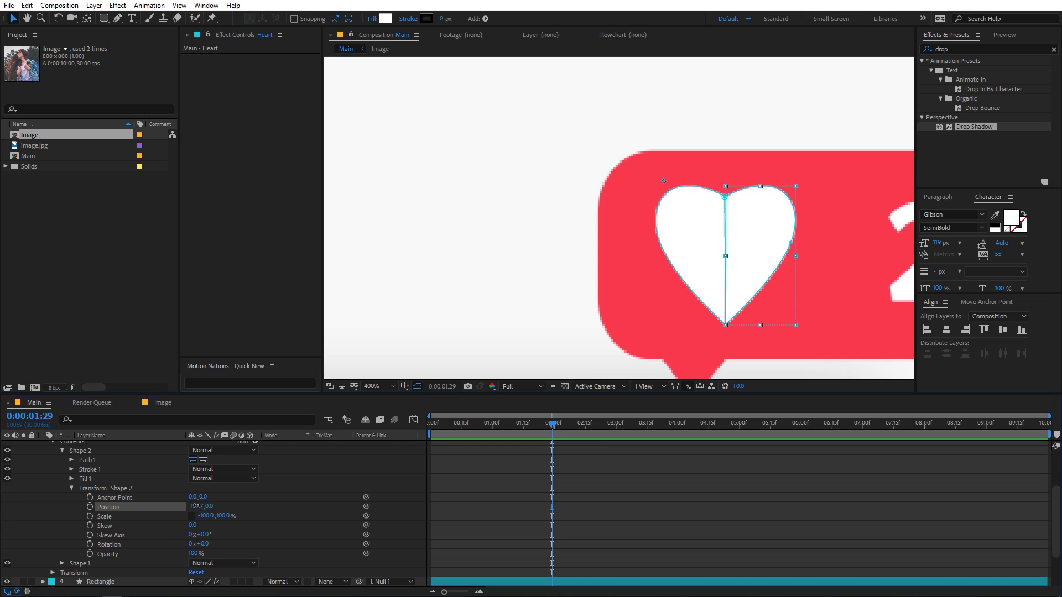
drag(202, 506, 190, 506)
click(794, 464)
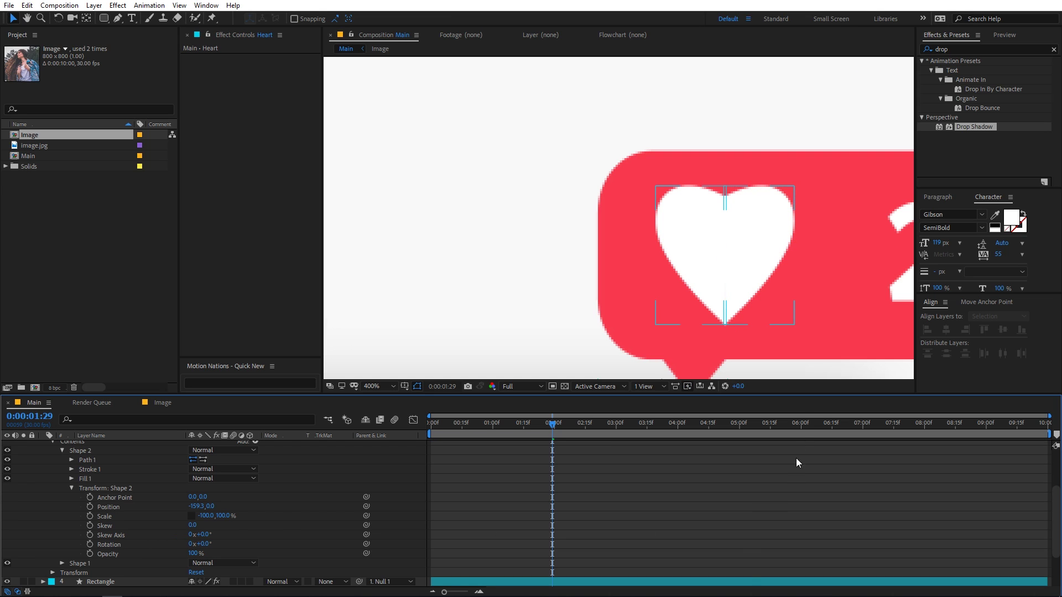
- Fit the composition to the view and play the animation from the beginning to check the corrected heart
key(slash)
scroll(597, 212, up, 2)
scroll(597, 212, down, 1)
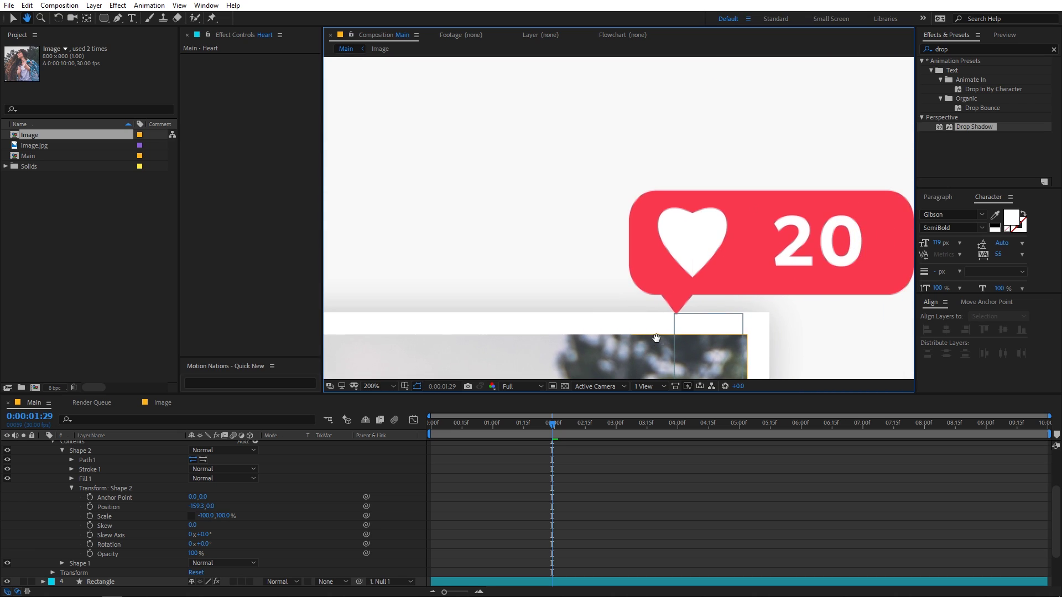
scroll(711, 243, down, 4)
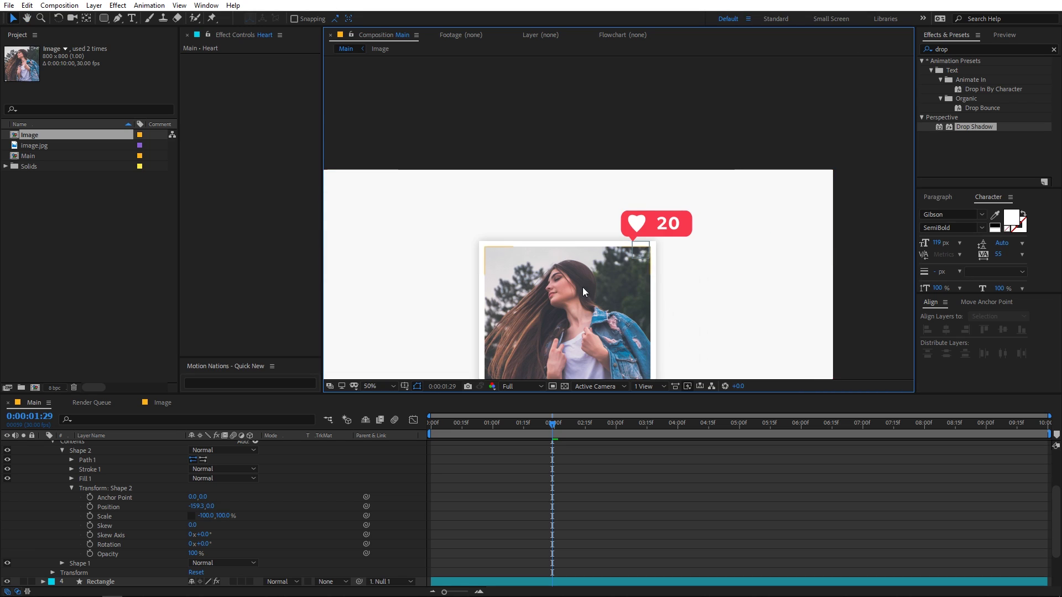
click(378, 385)
click(379, 409)
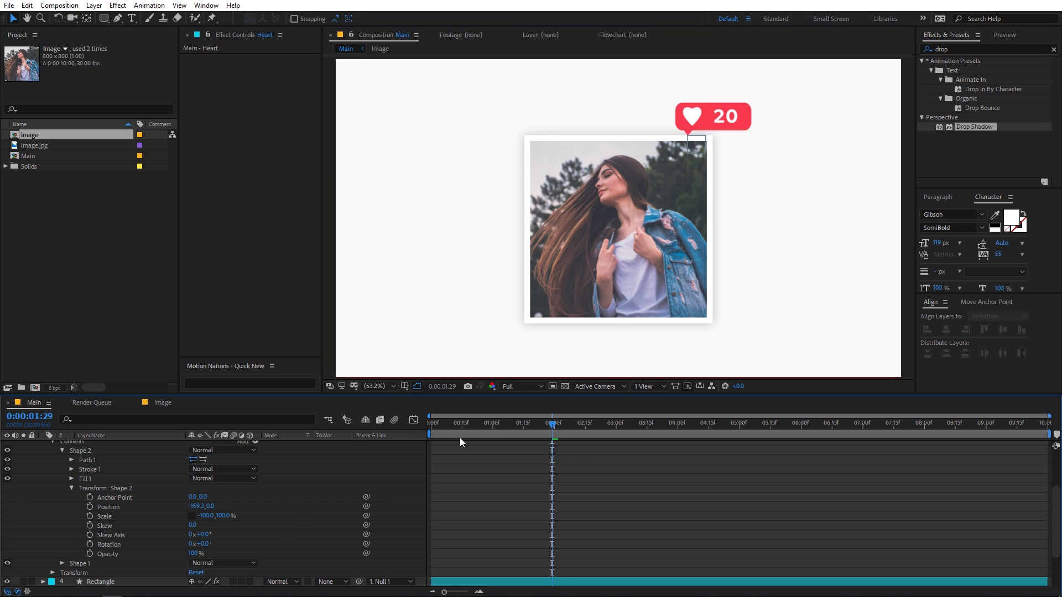
key(Home)
key(space)
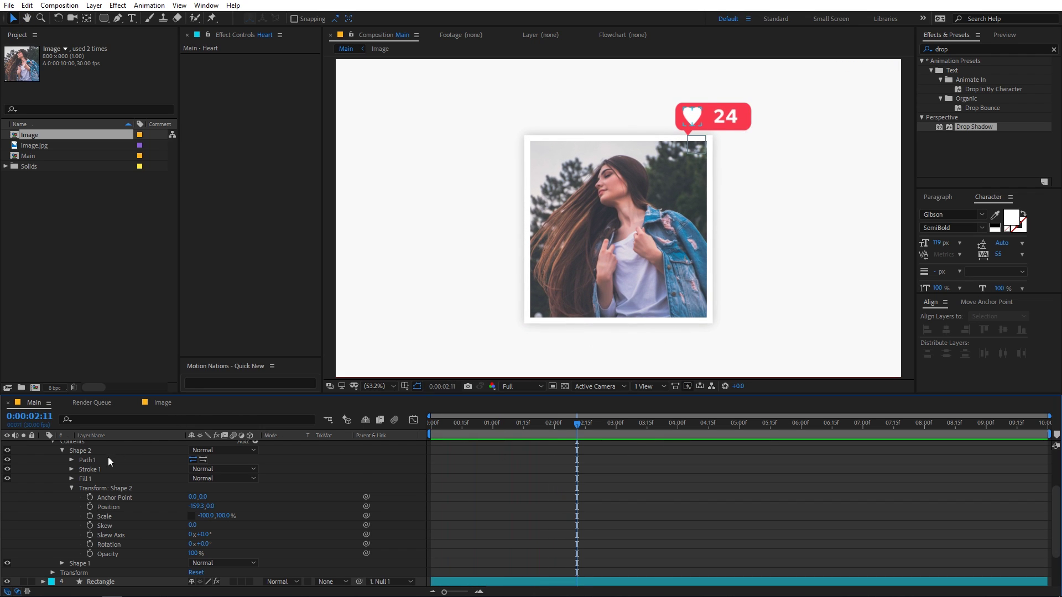
- Collapse the properties of all layers in the Main composition and clear the selection
key(ctrl+a)
key(u)
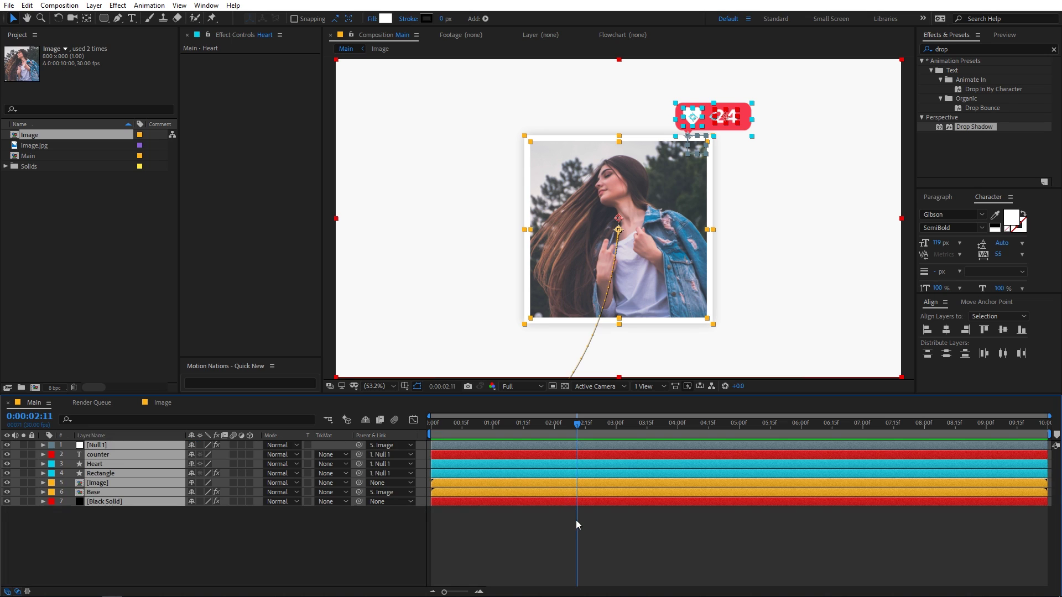
click(577, 521)
- Apply the Tint effect to the image.jpg layer inside the Image composition to turn the photo black and white
click(25, 215)
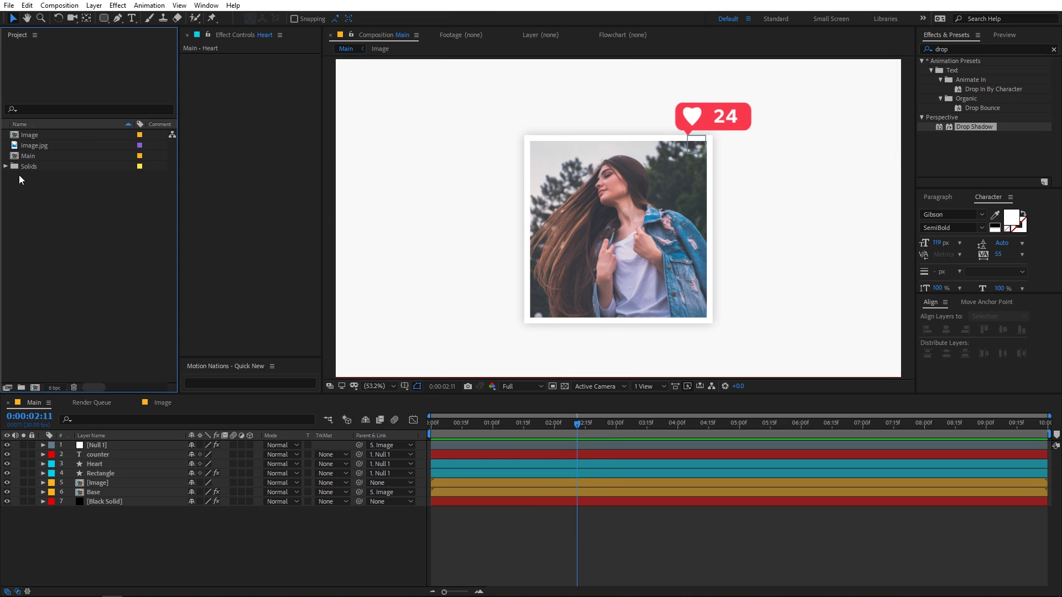
click(27, 142)
double_click(29, 136)
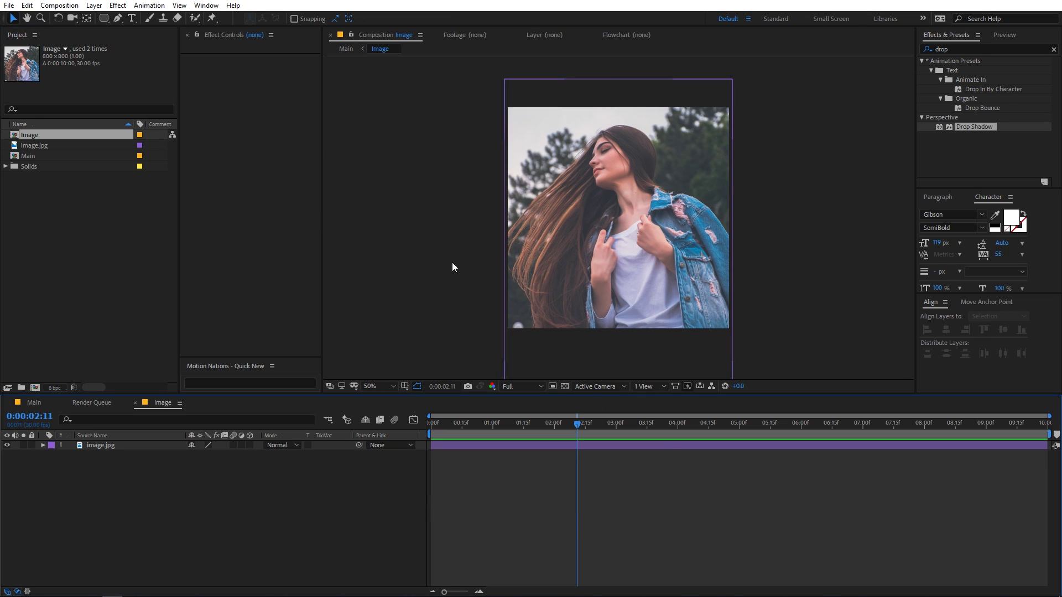
click(158, 445)
click(965, 49)
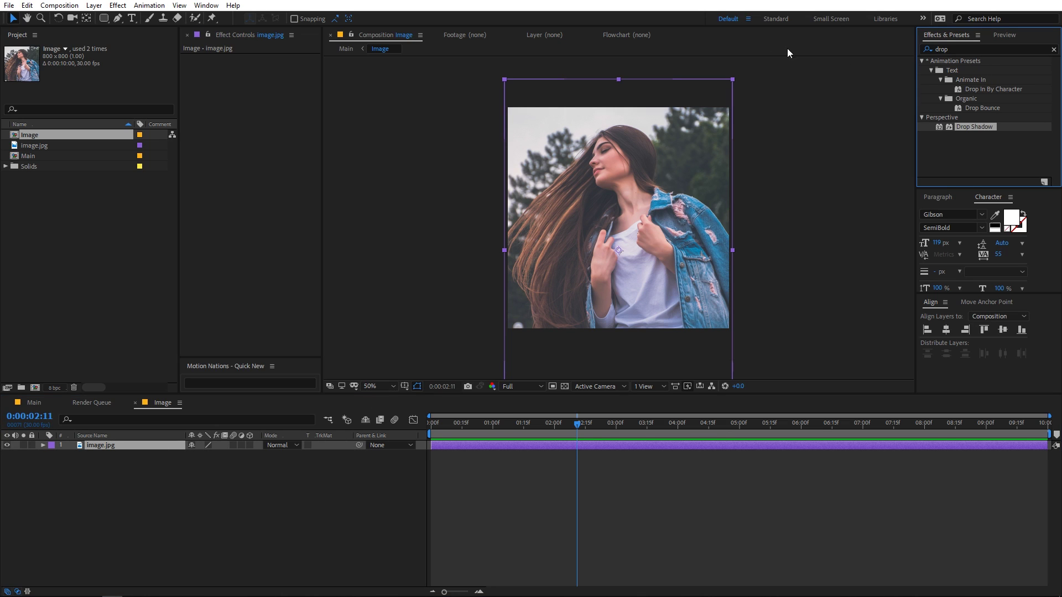
click(954, 51)
key(BackSpace)
key(BackSpace)
key(BackSpace)
key(BackSpace)
text(tint)
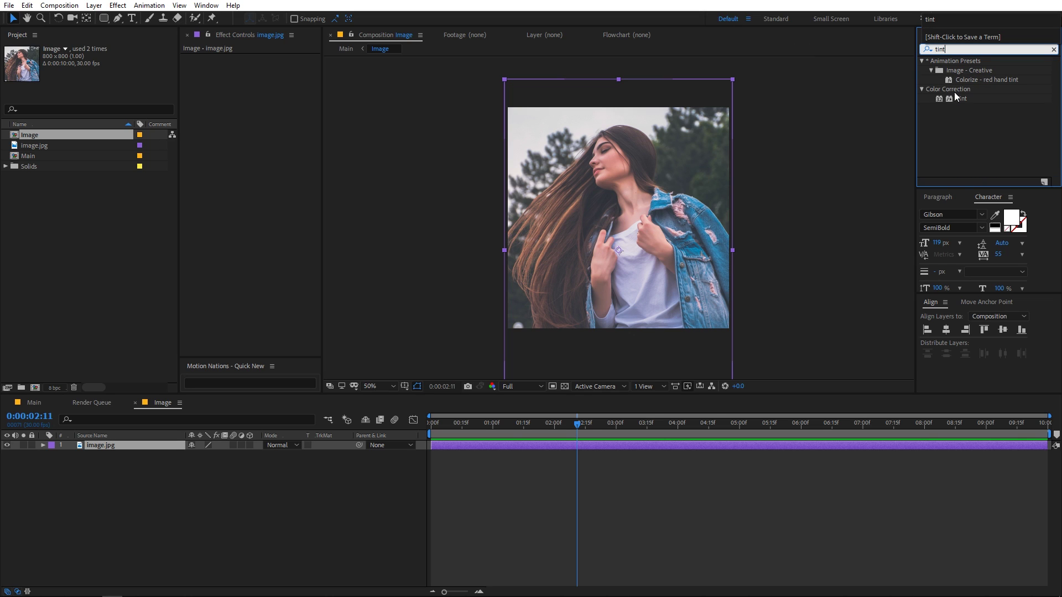
drag(957, 97, 637, 138)
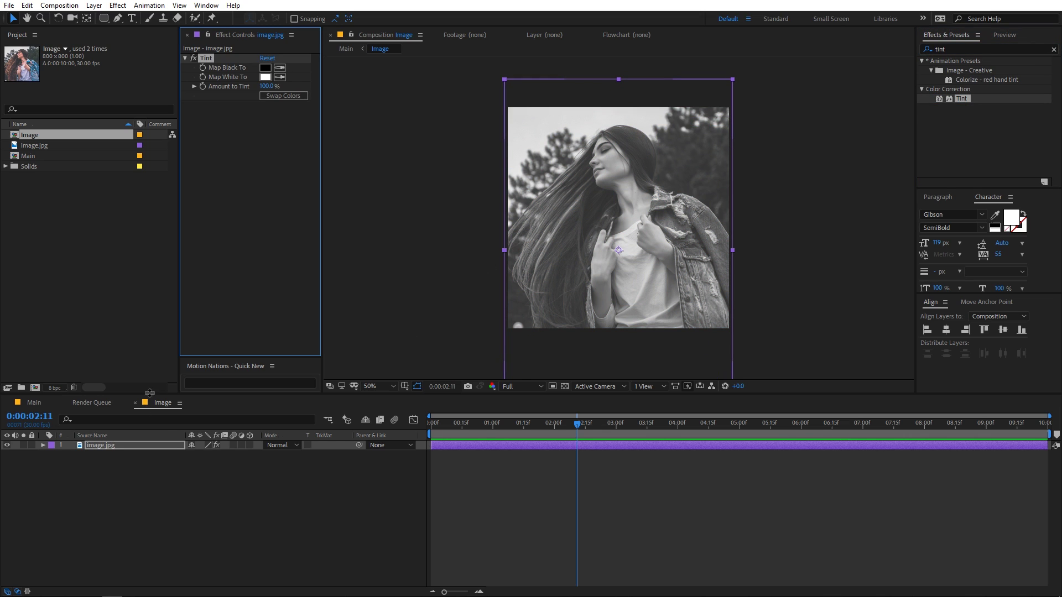
- Return to the Main composition, play the animation from the start, and scrub to about 2:07 to review the tinted photo
click(26, 403)
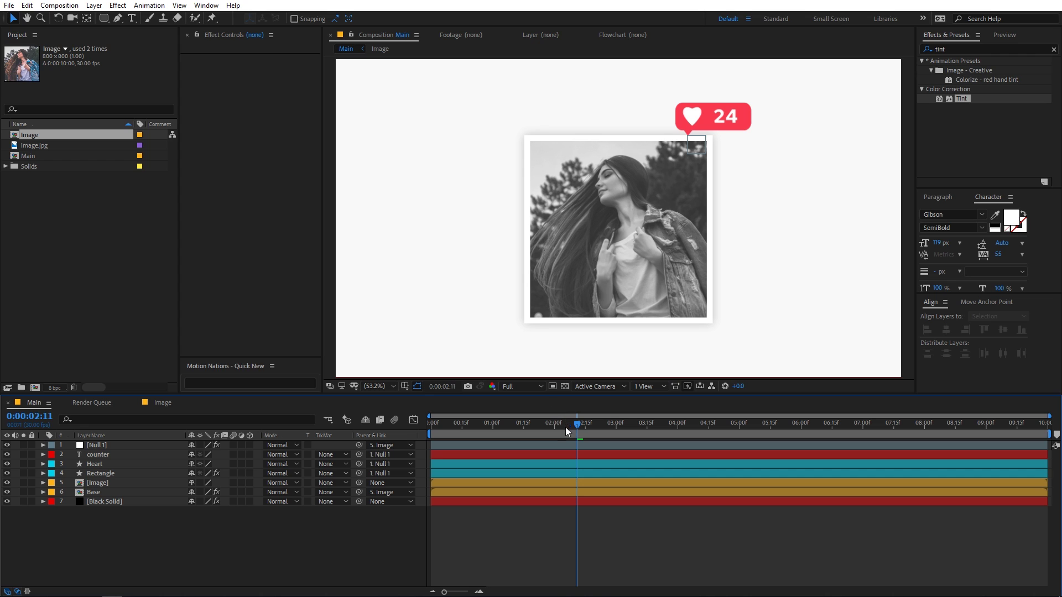
drag(565, 423, 329, 432)
key(space)
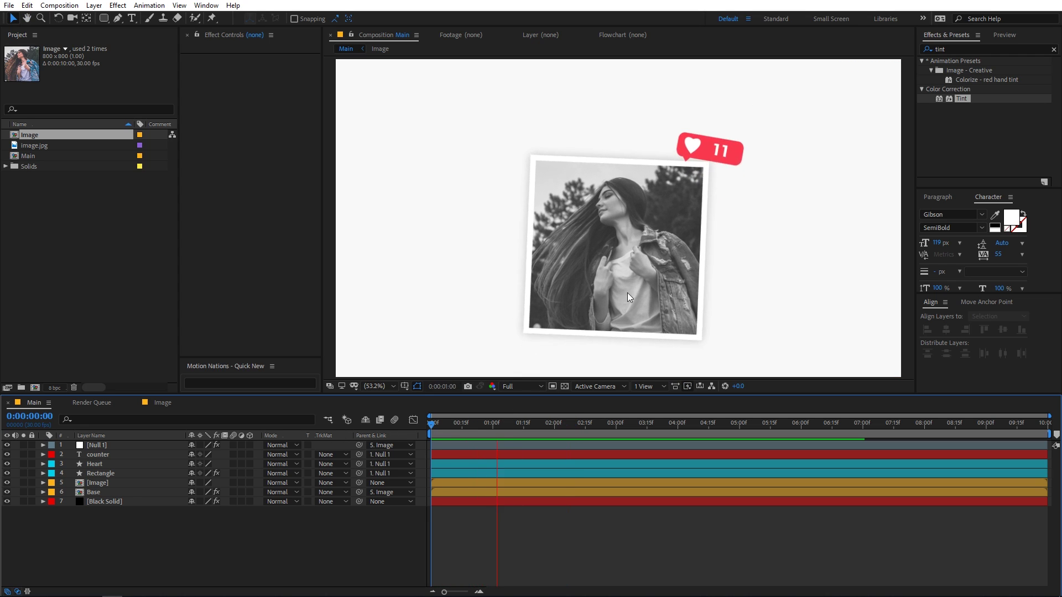
key(space)
drag(431, 424, 569, 439)
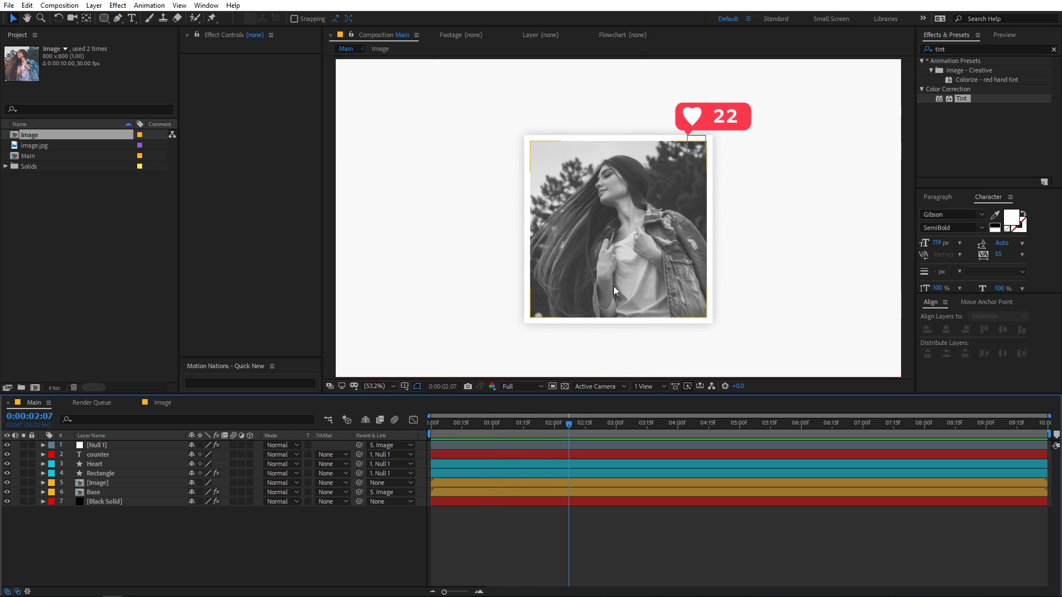
- Raise the value of Null 1's Slider keyframe at 9:29 so the like counter counts faster
click(108, 452)
click(107, 447)
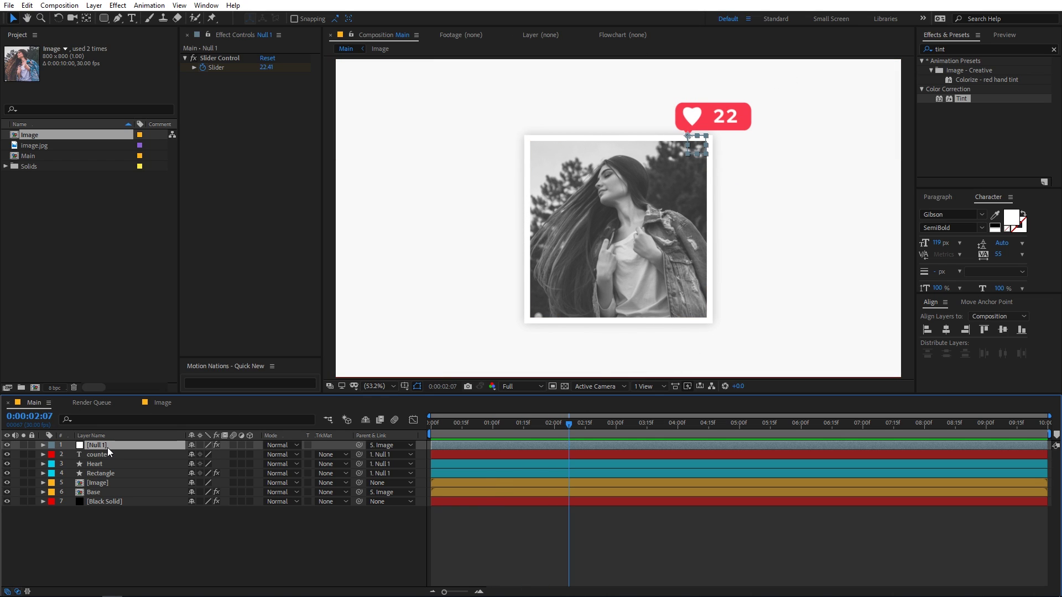
key(u)
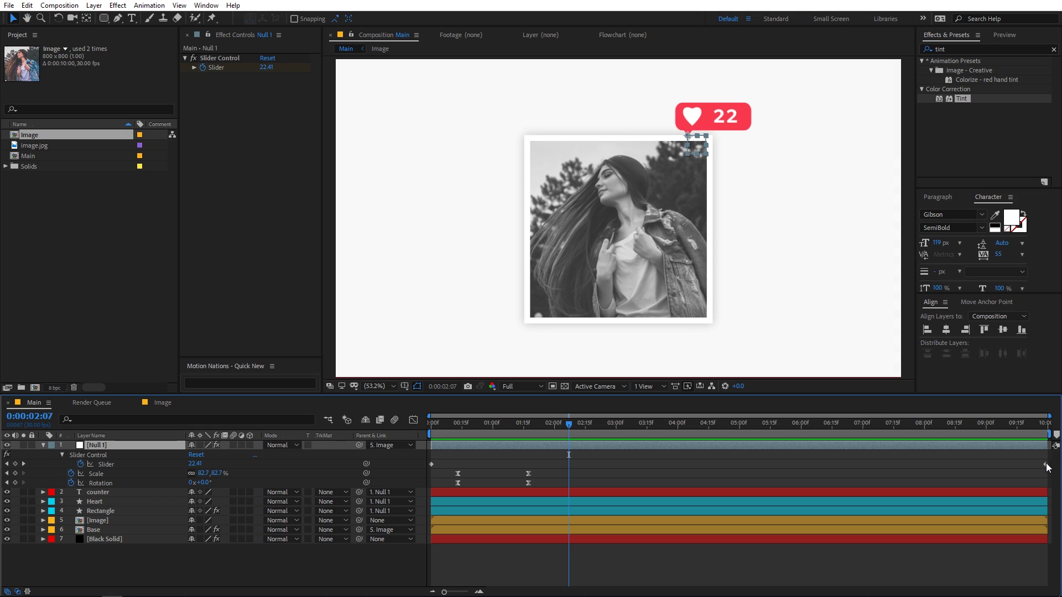
drag(1026, 412, 1048, 416)
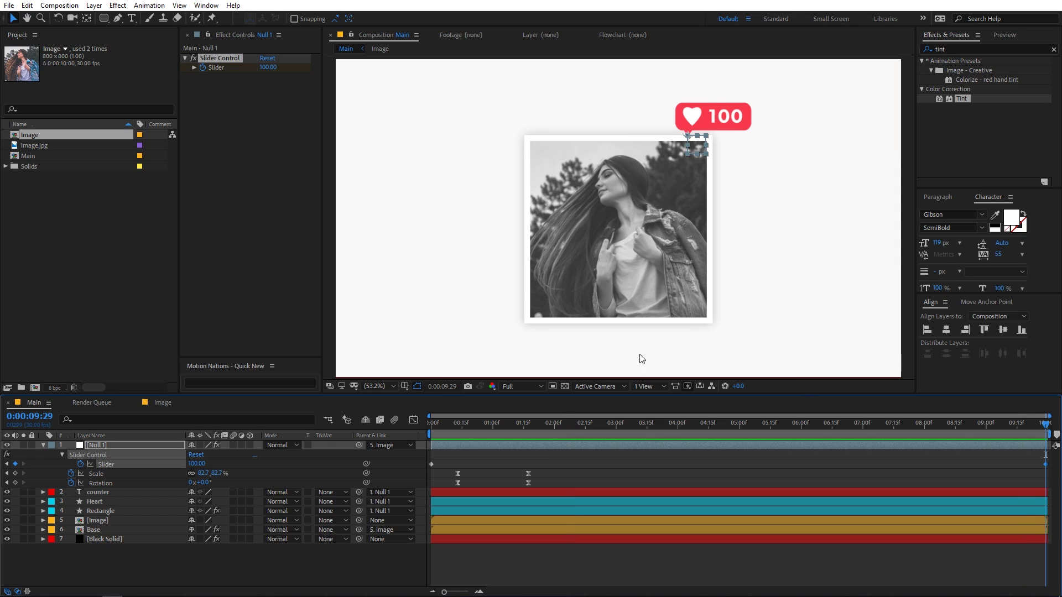
click(265, 66)
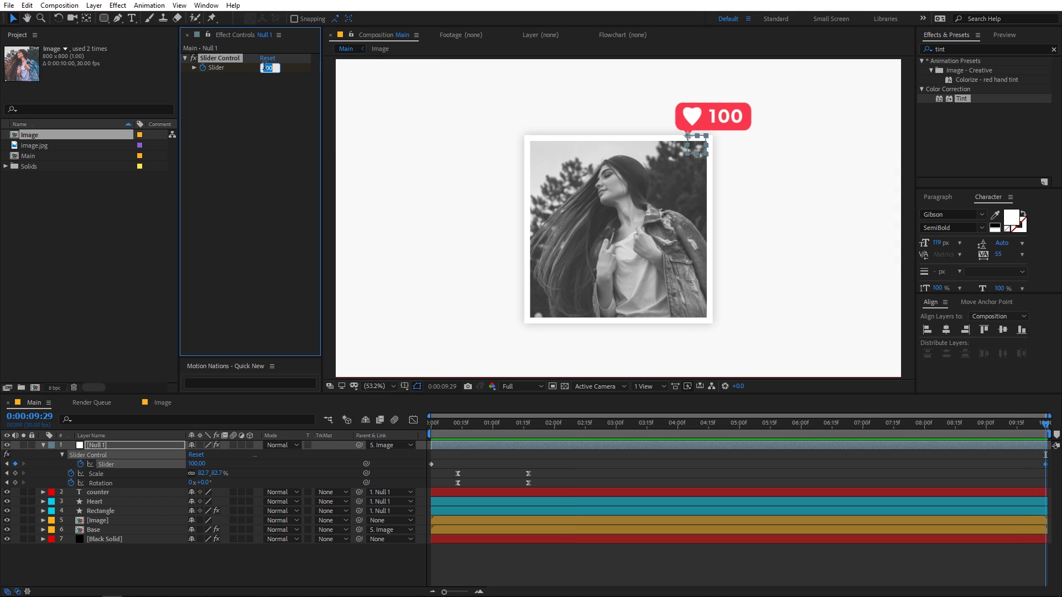
key(Return)
click(565, 452)
- Play the animation from the beginning to check the faster like counter, with the composition viewed at 50%
key(Home)
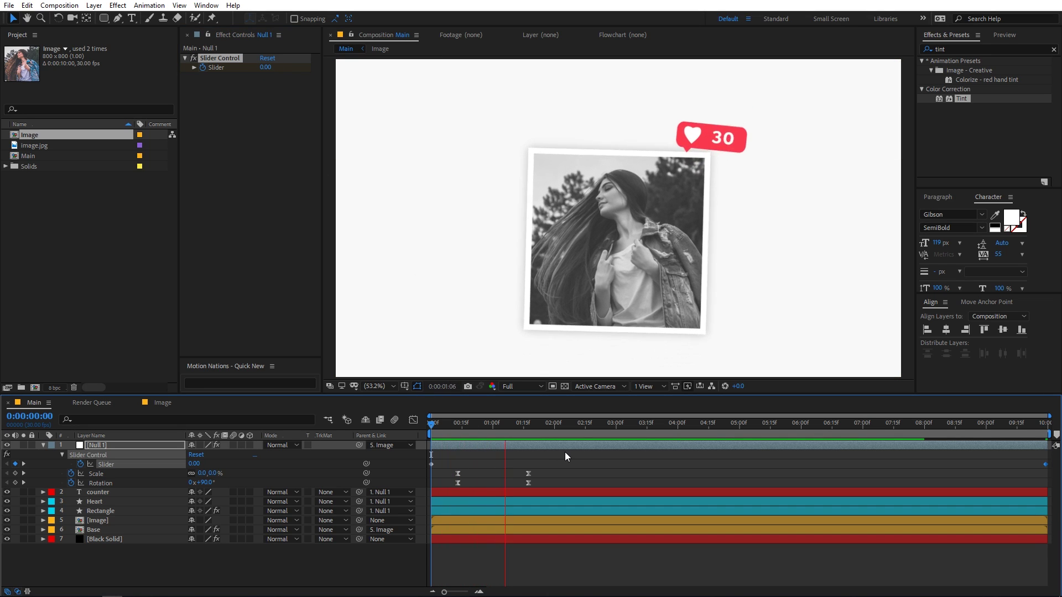
key(space)
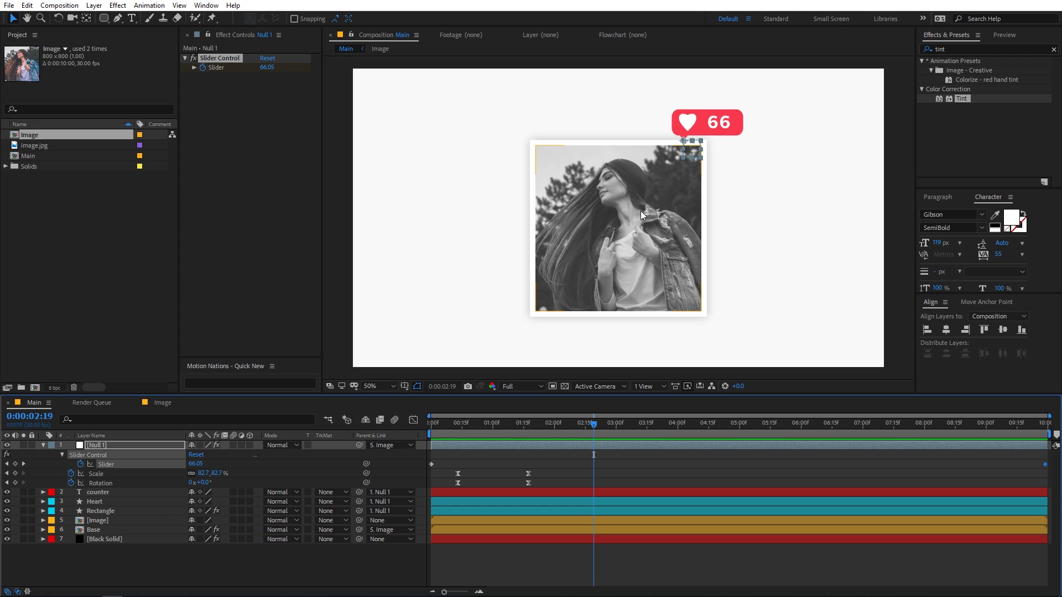
key(space)
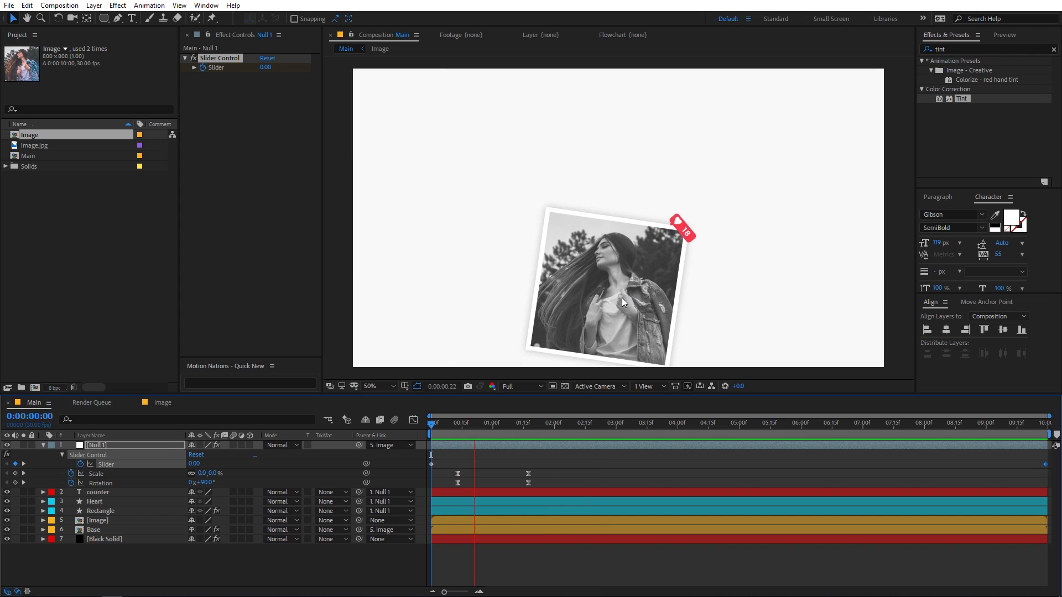